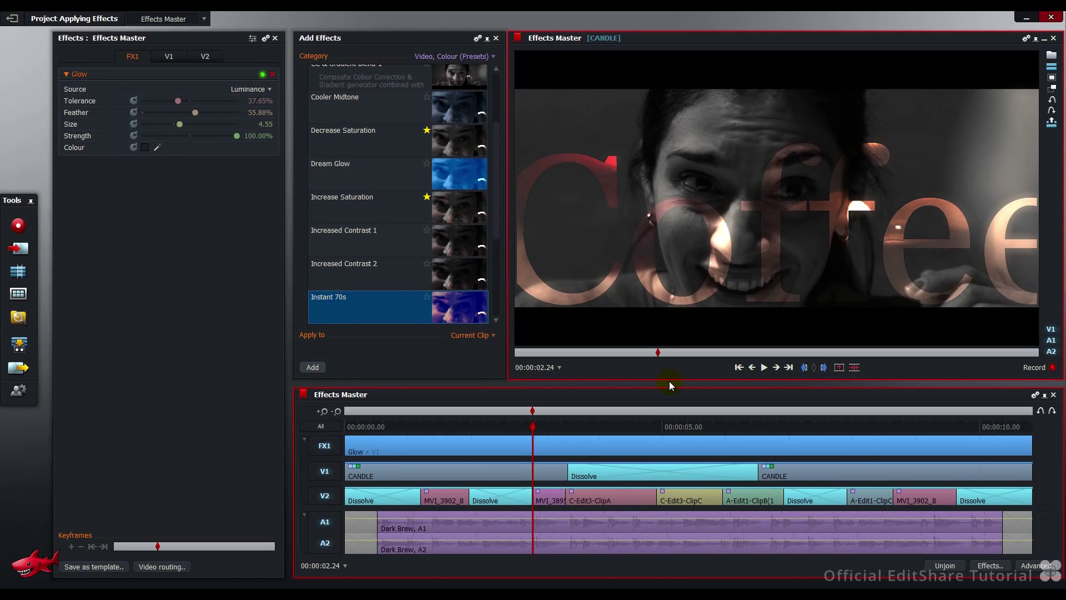
Play the finished sequence from the start and scrub through its opening clips to review the layered text and effects
{"action": "key", "text": "Home"}
{"action": "key", "text": "space"}
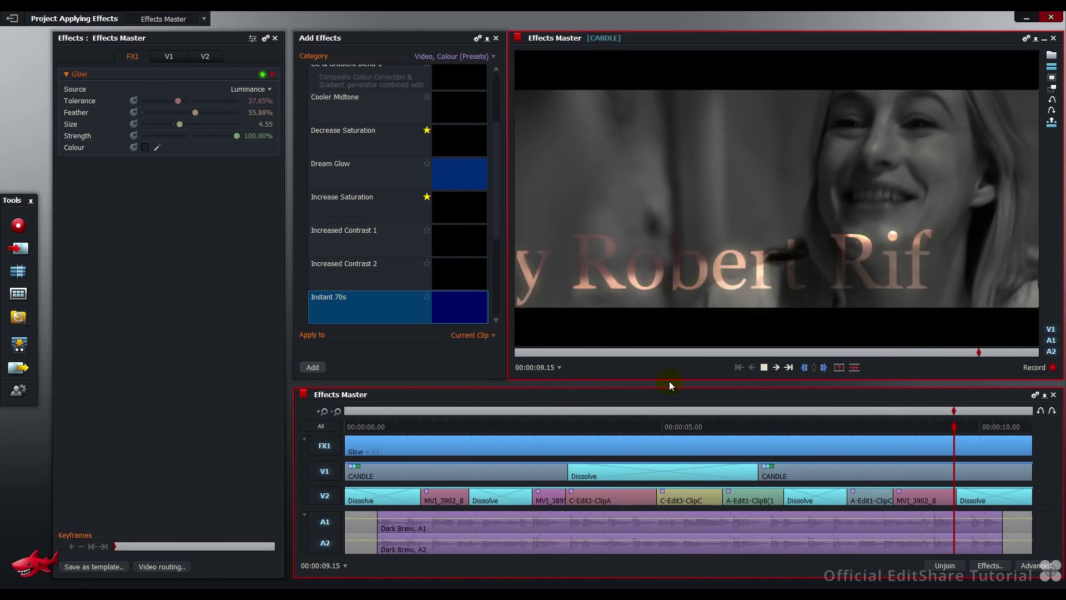
{"action": "left_click_drag", "start_coordinate": [493, 429], "coordinate": [389, 468]}
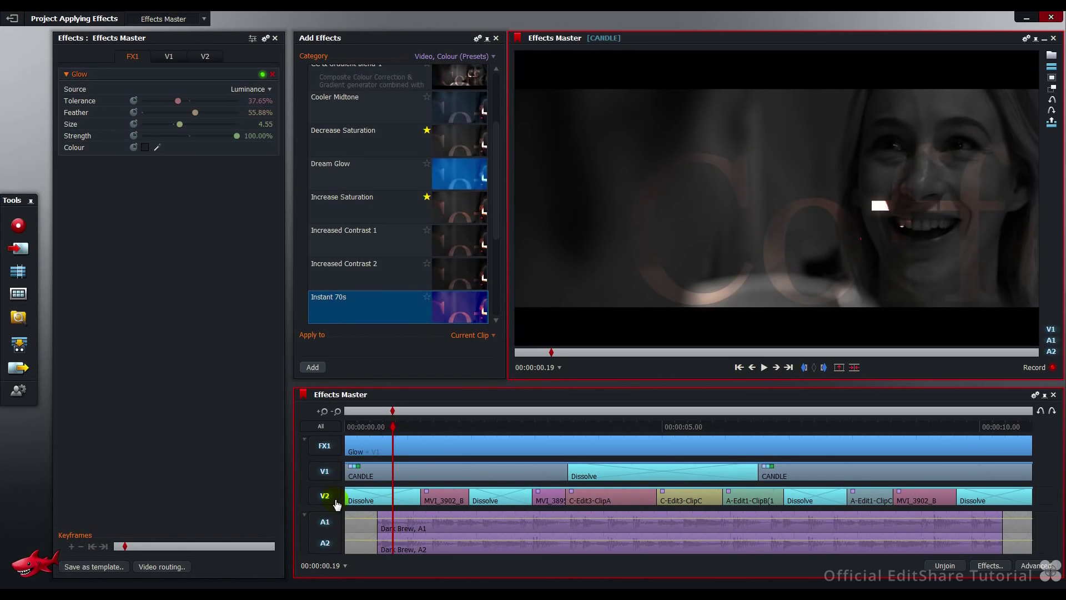
{"action": "left_click_drag", "start_coordinate": [400, 426], "coordinate": [449, 432]}
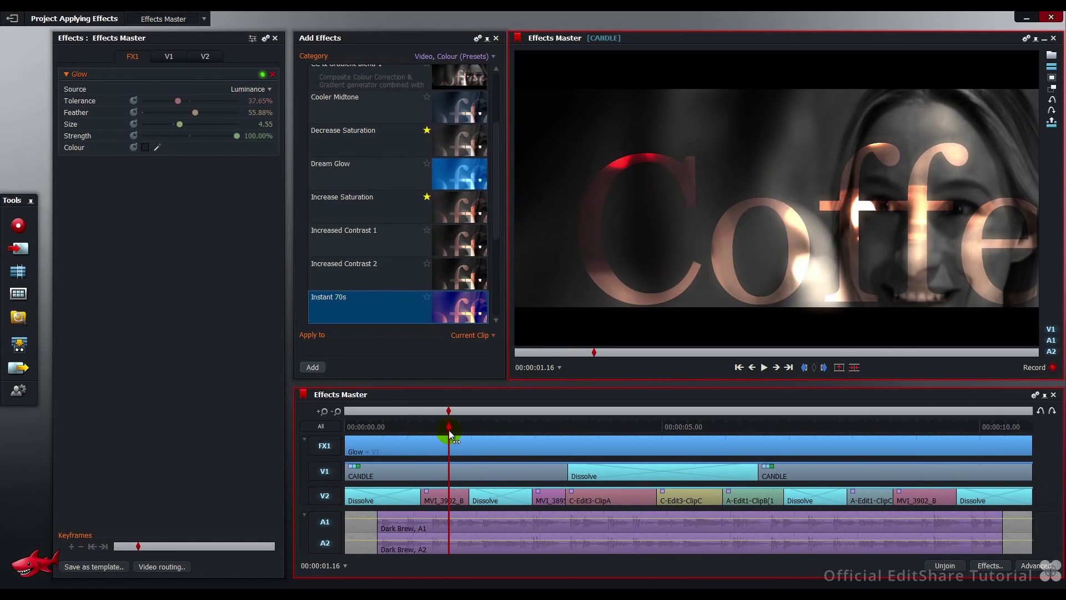
{"action": "left_click_drag", "start_coordinate": [449, 435], "coordinate": [544, 443]}
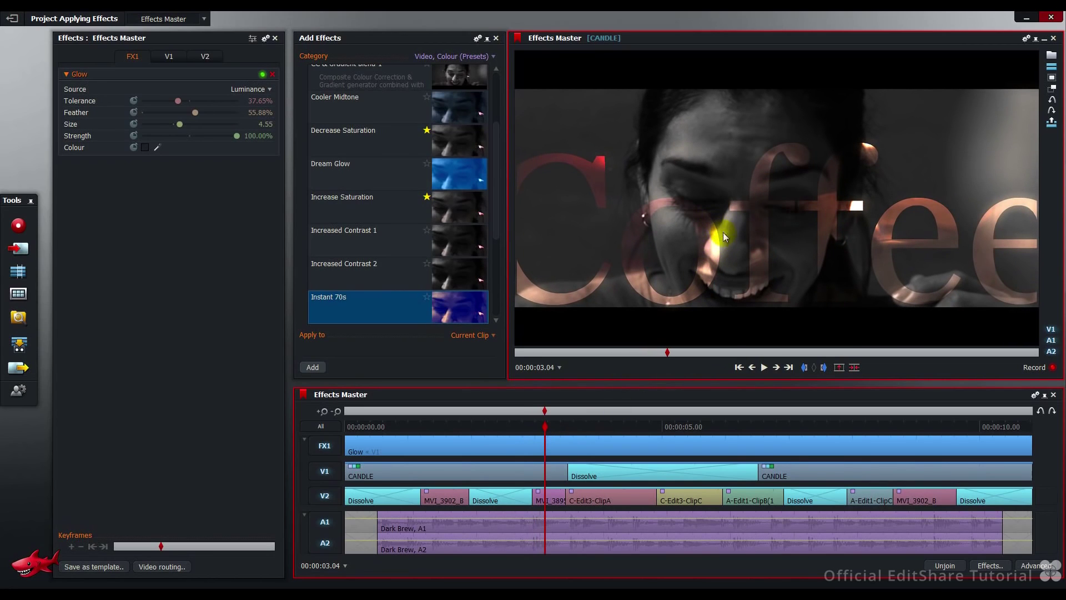
{"action": "left_click_drag", "start_coordinate": [546, 431], "coordinate": [499, 444]}
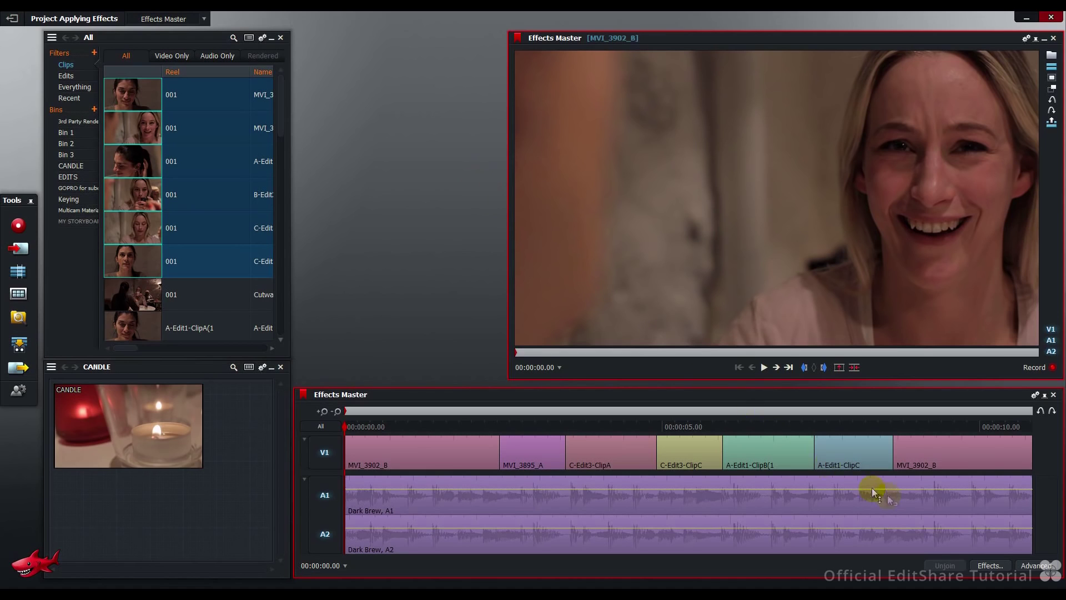
Choose the B&W Increased Contrast 1 effect from the video Colour (Presets) category
{"action": "left_click", "coordinate": [994, 565]}
{"action": "left_click", "coordinate": [473, 57]}
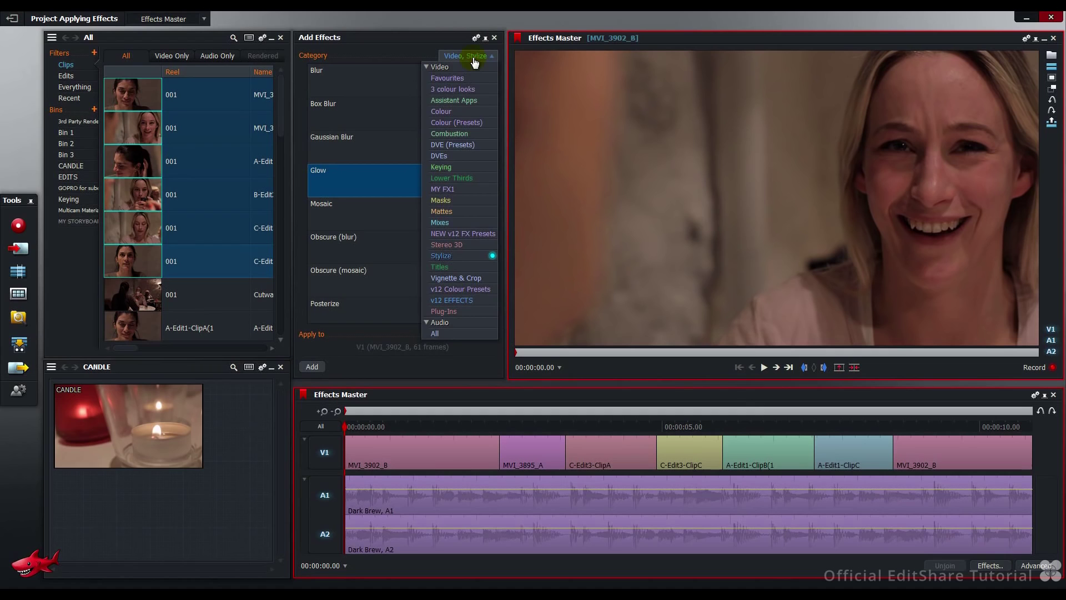
{"action": "left_click", "coordinate": [475, 124]}
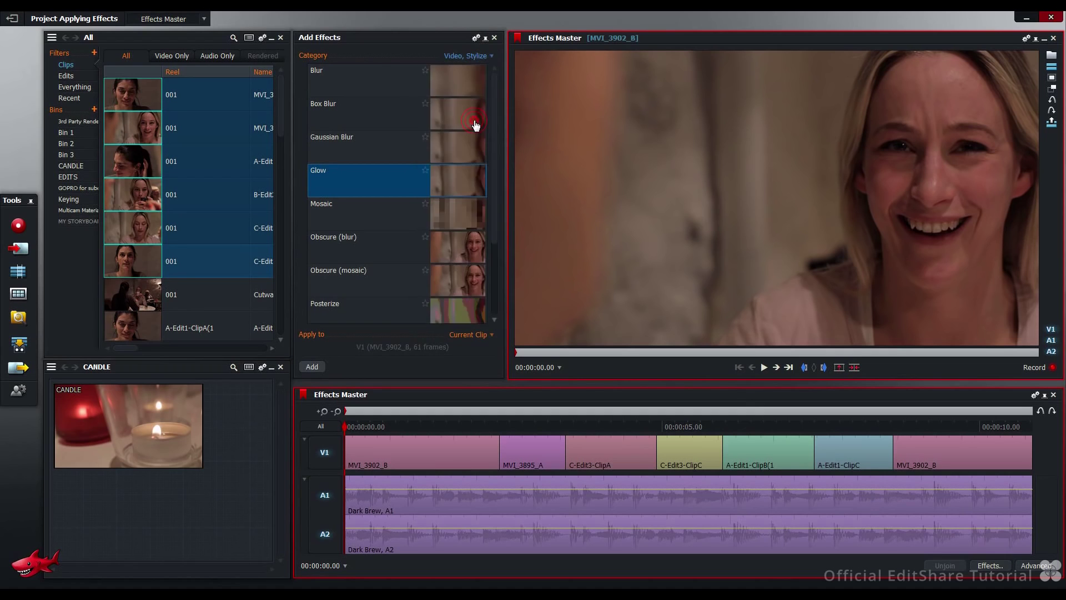
{"action": "left_click_drag", "start_coordinate": [495, 128], "coordinate": [499, 74]}
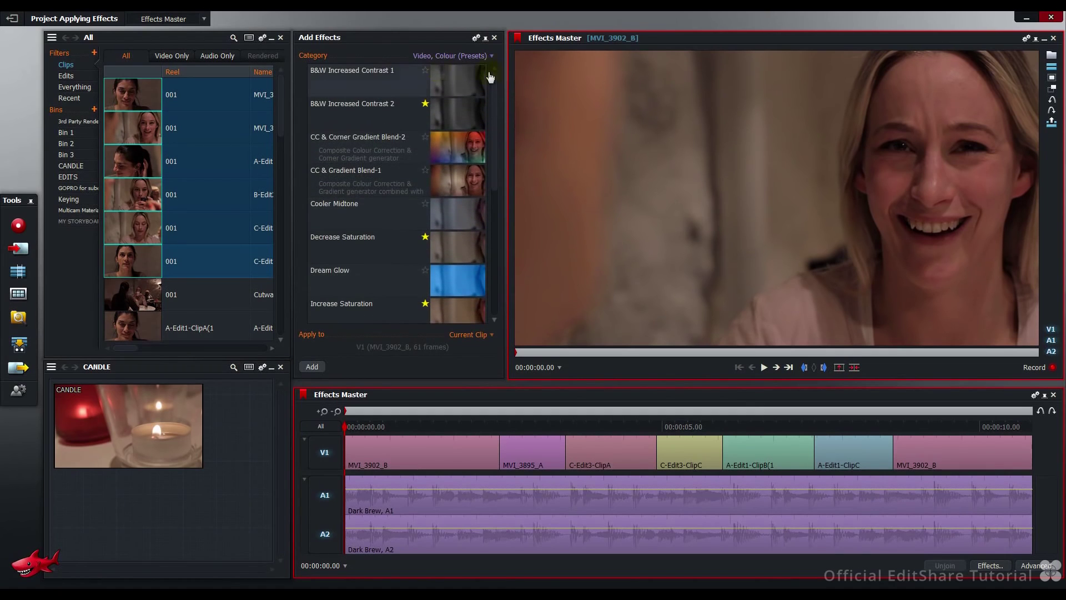
{"action": "left_click", "coordinate": [368, 78]}
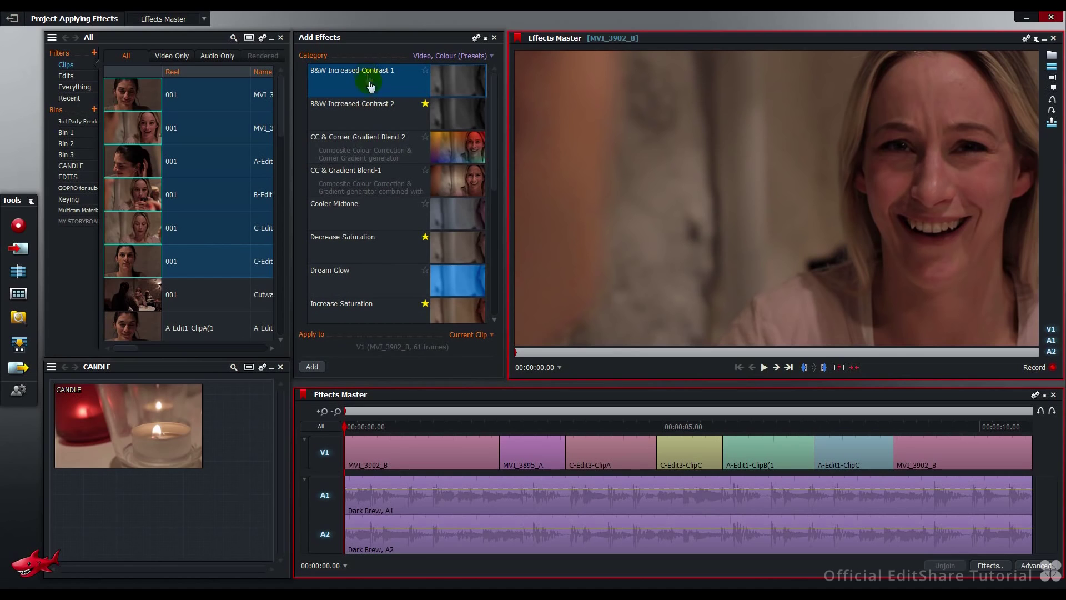
Apply the chosen black-and-white preset to all matching clips whose Reel equals 001
{"action": "left_click", "coordinate": [492, 336]}
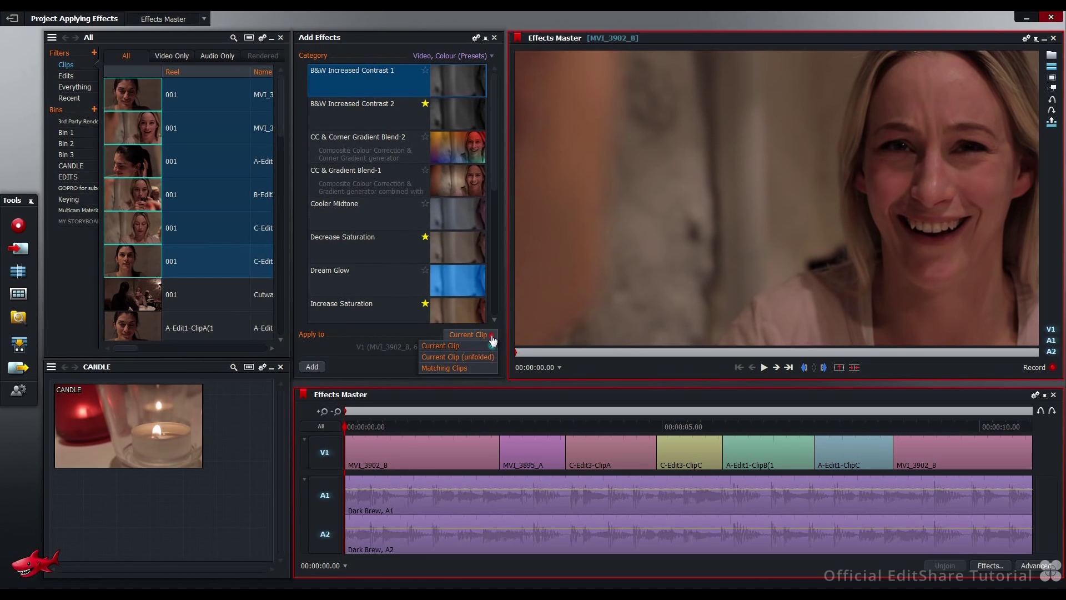
{"action": "left_click", "coordinate": [492, 369]}
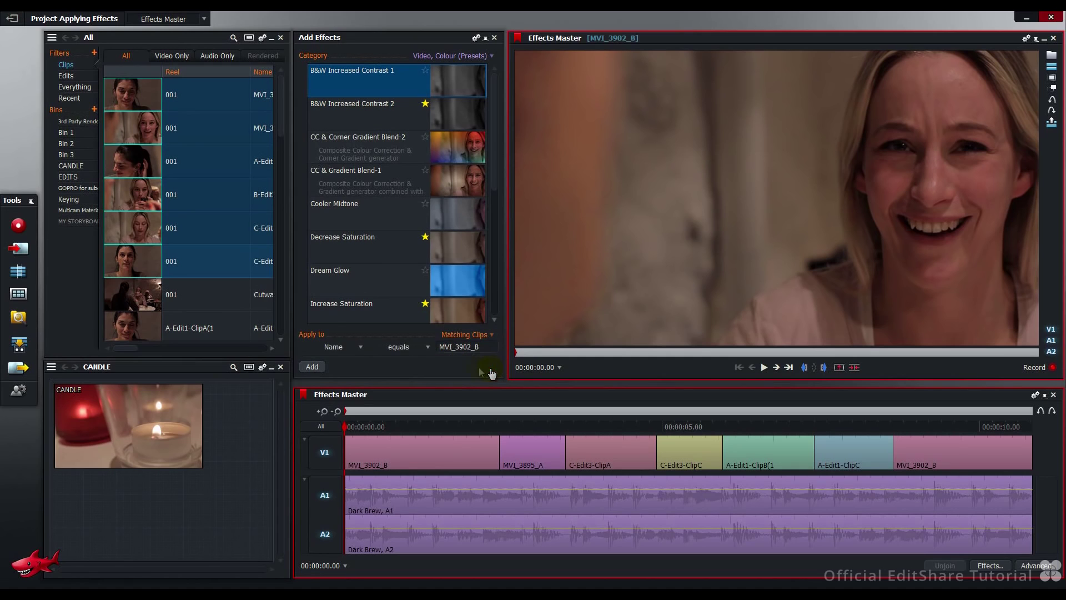
{"action": "left_click", "coordinate": [361, 348]}
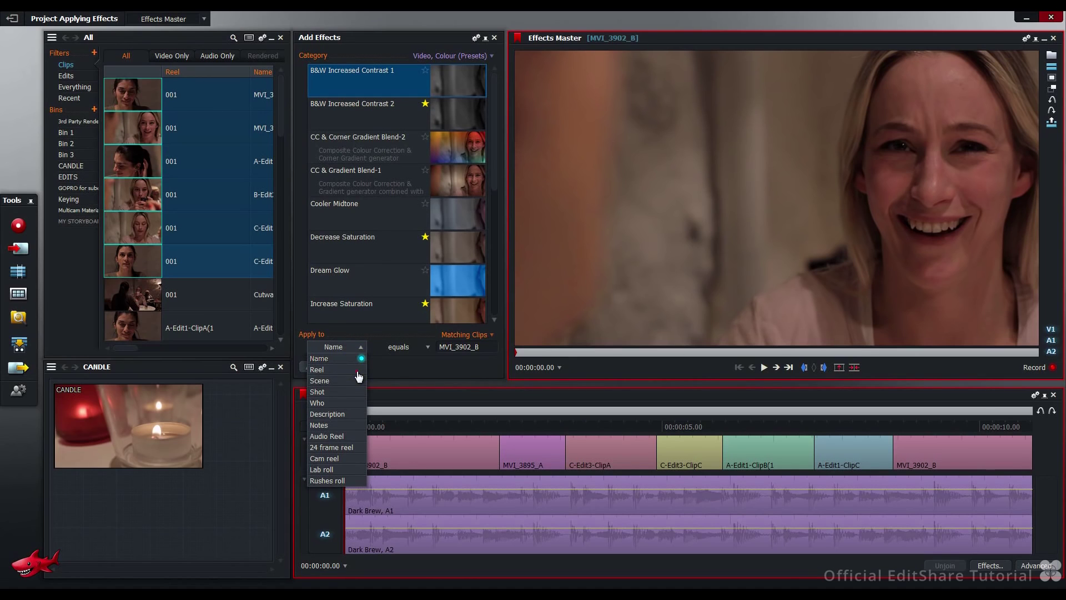
{"action": "left_click", "coordinate": [358, 370]}
{"action": "left_click", "coordinate": [427, 346]}
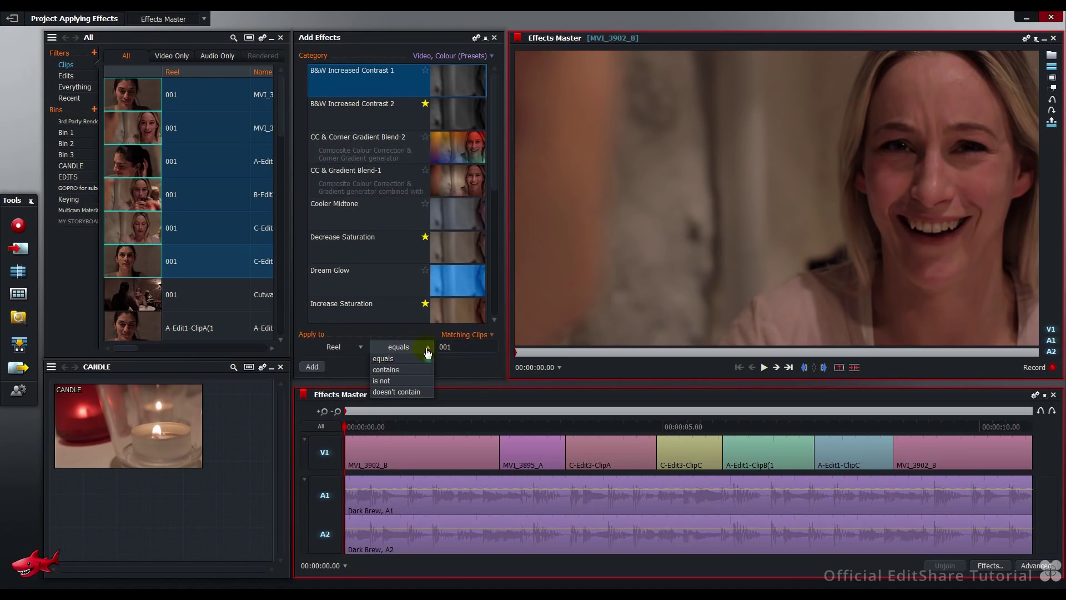
{"action": "left_click", "coordinate": [427, 358]}
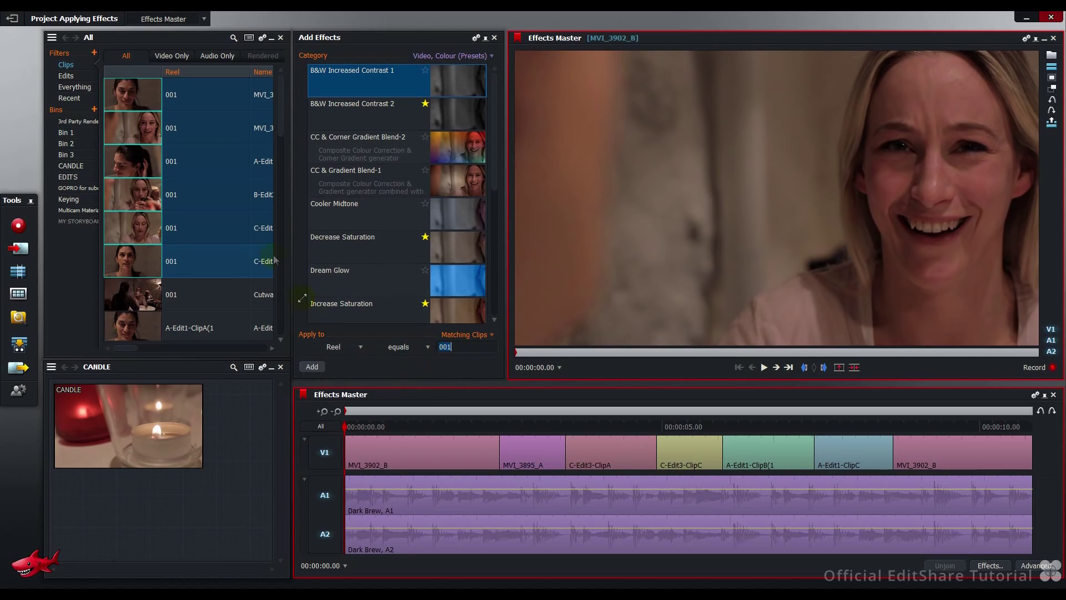
{"action": "left_click", "coordinate": [188, 94]}
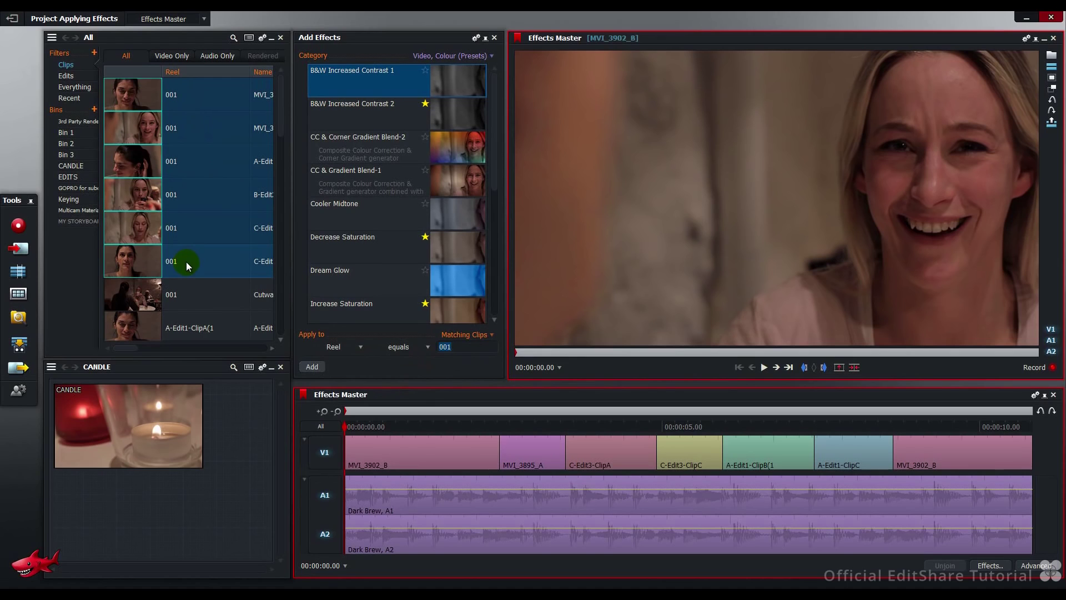
{"action": "left_click", "coordinate": [312, 367]}
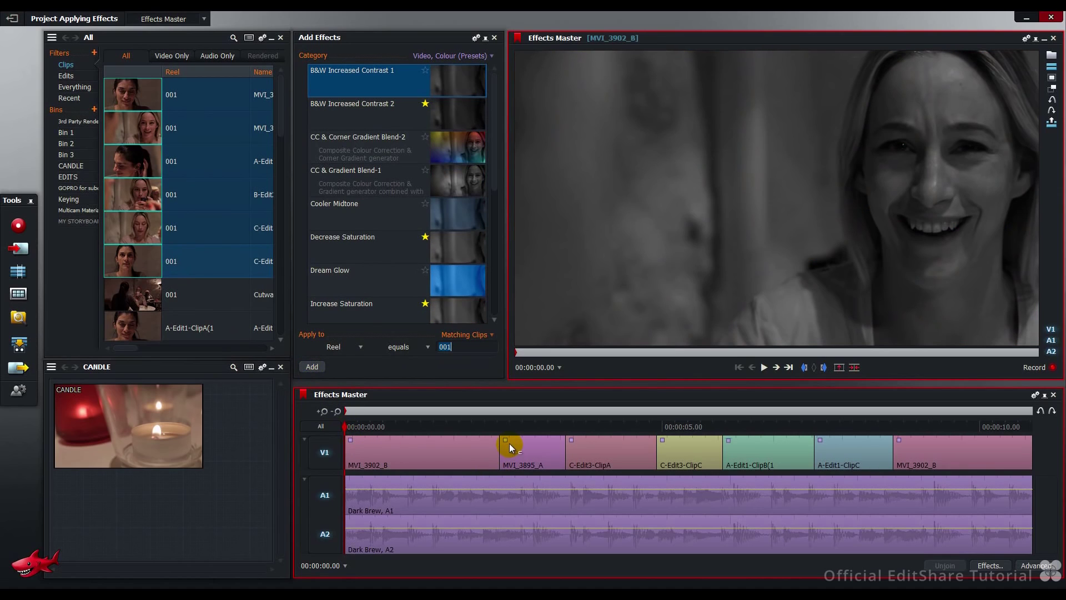
Check the black-and-white look on C-Edit3-ClipC, A-Edit1-ClipC and the last MVI_3902_B clip
{"action": "left_click", "coordinate": [669, 445]}
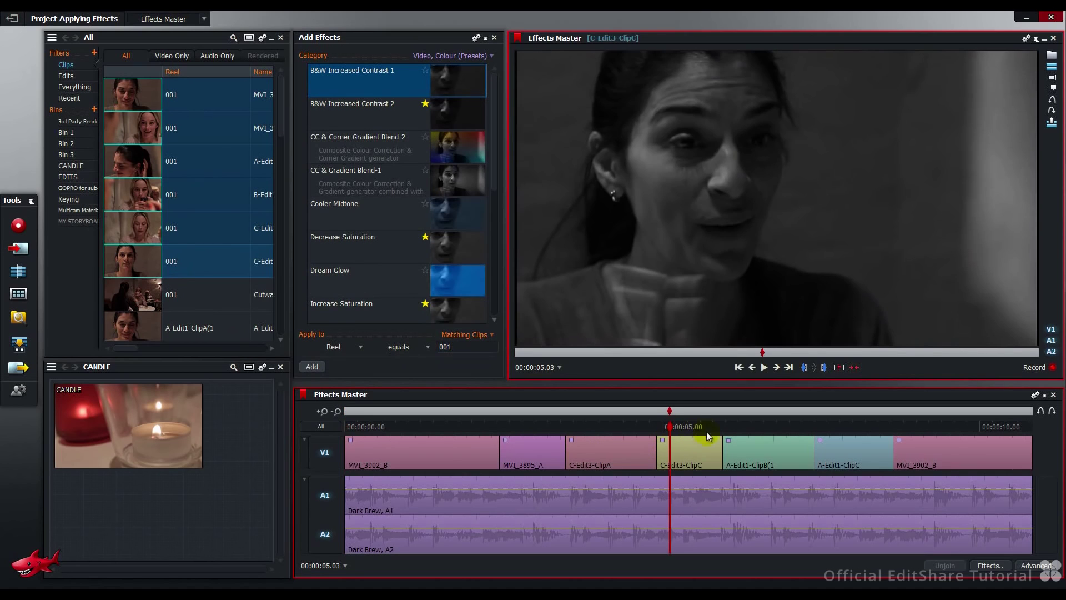
{"action": "left_click", "coordinate": [838, 429]}
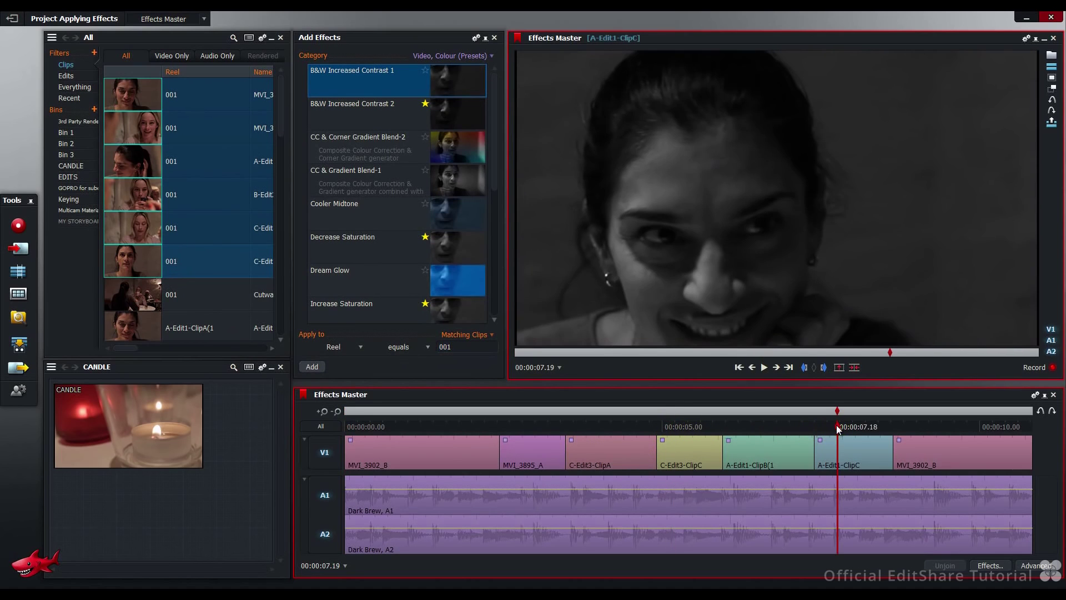
{"action": "left_click", "coordinate": [934, 426]}
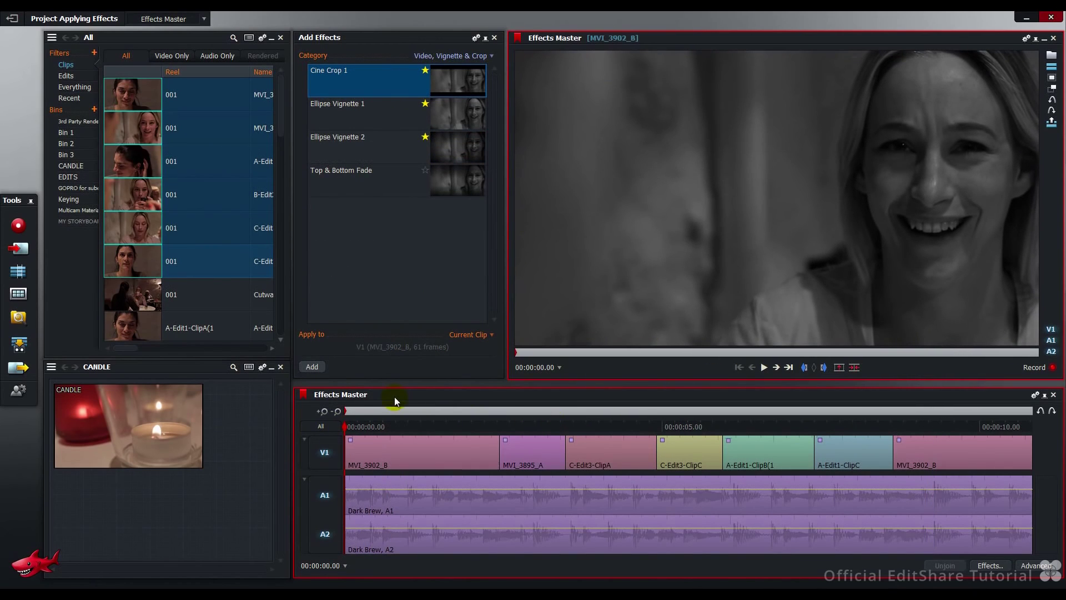
Add one video track before V1 to the sequence
{"action": "right_click", "coordinate": [567, 286]}
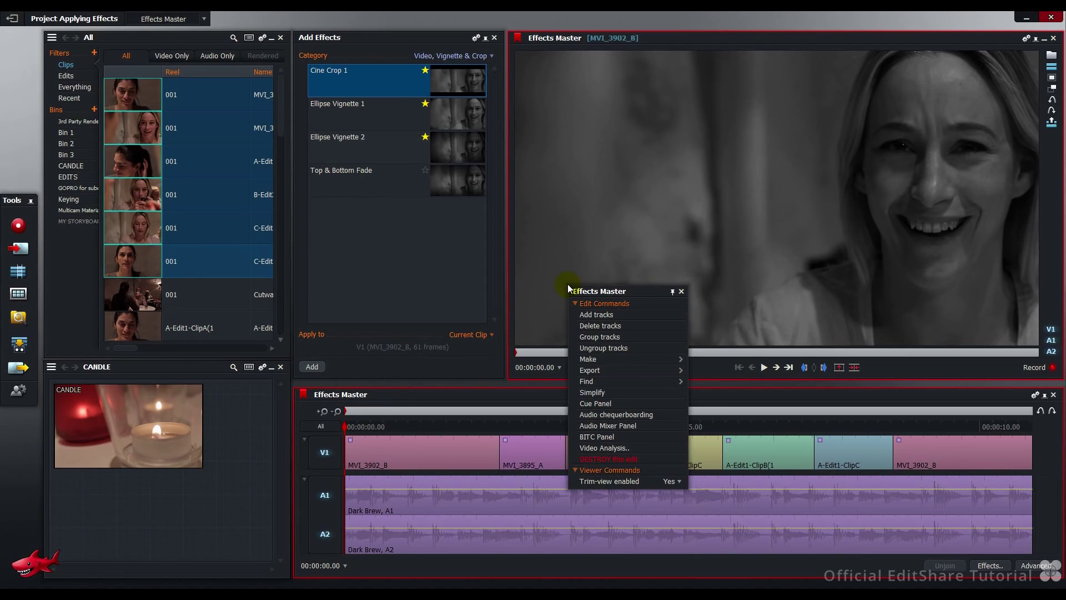
{"action": "left_click", "coordinate": [594, 315]}
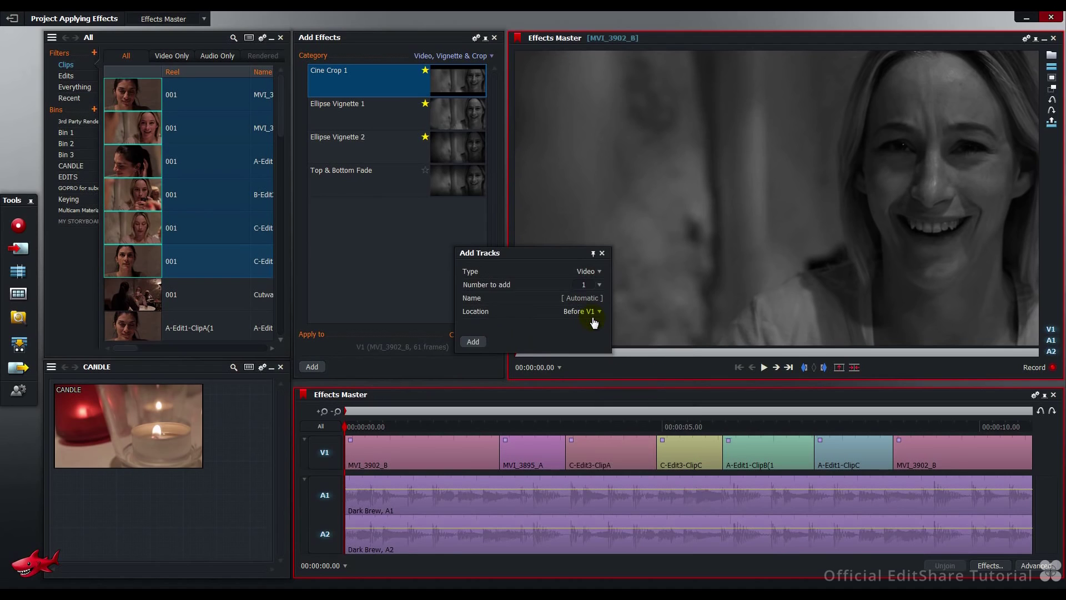
{"action": "left_click", "coordinate": [474, 342]}
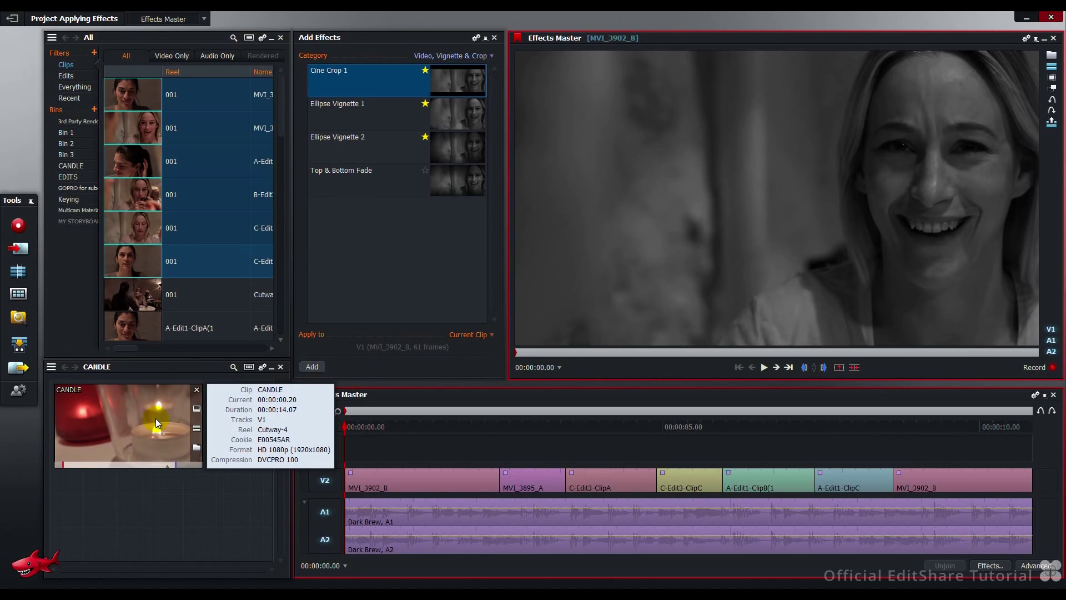
Place the CANDLE clip on the empty V1 track from the sequence start, and close both bins
{"action": "mouse_move", "coordinate": [166, 436]}
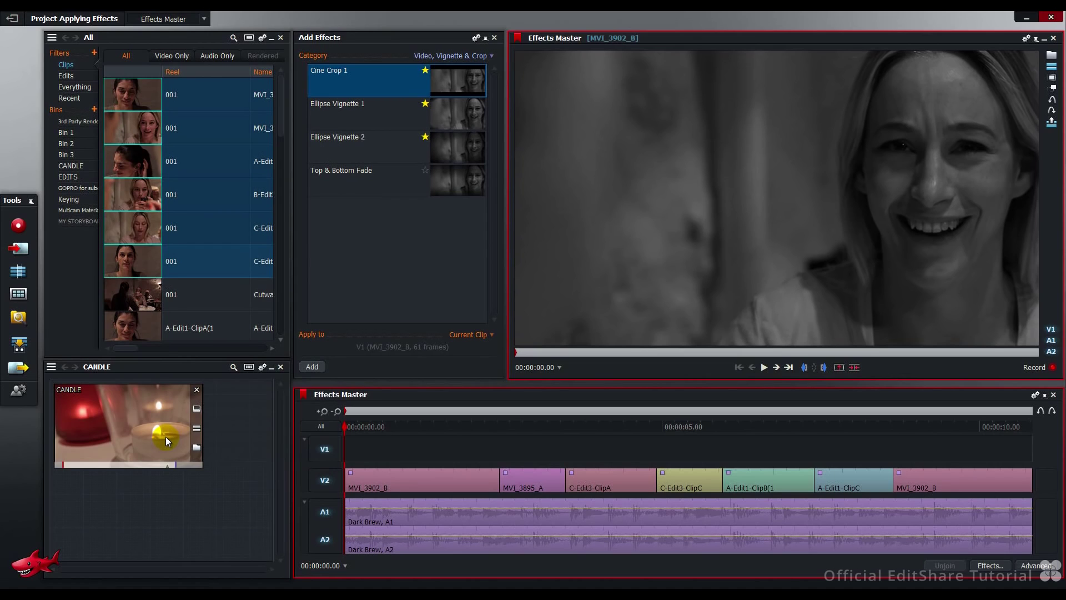
{"action": "left_click_drag", "start_coordinate": [165, 437], "coordinate": [348, 455]}
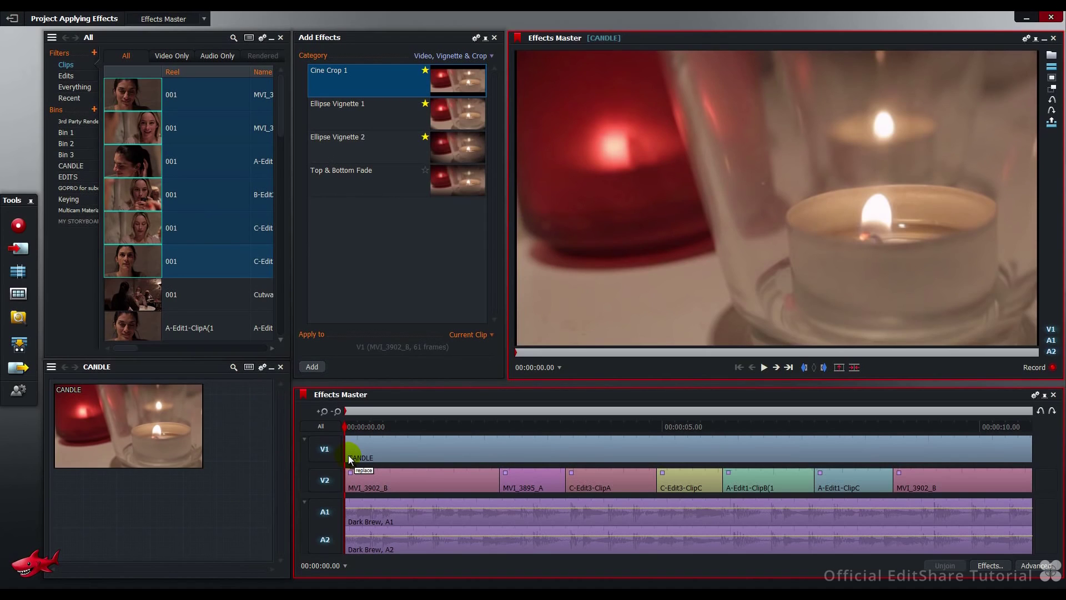
{"action": "left_click", "coordinate": [280, 367]}
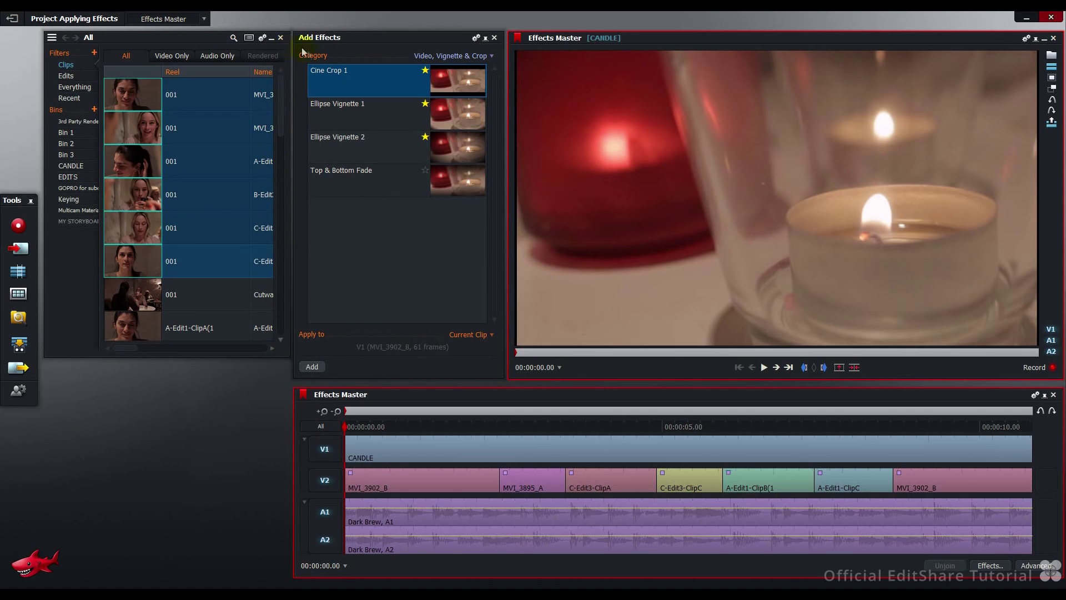
{"action": "left_click", "coordinate": [280, 37]}
Apply the Masked Blend effect from the Mixes category to the CANDLE clip on V1, and close the effects library
{"action": "left_click", "coordinate": [461, 56]}
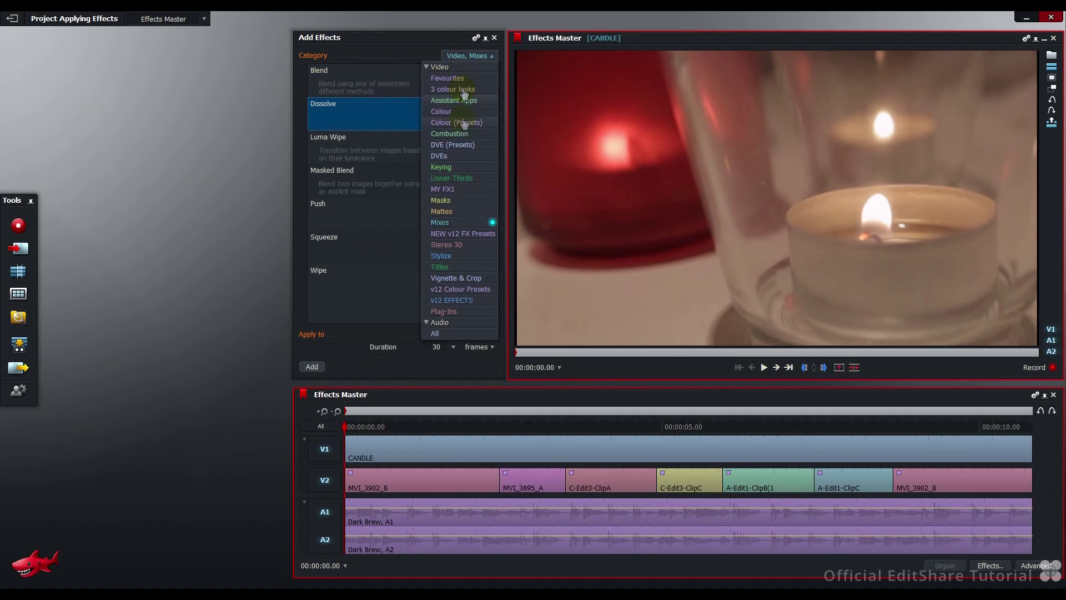
{"action": "left_click", "coordinate": [461, 222]}
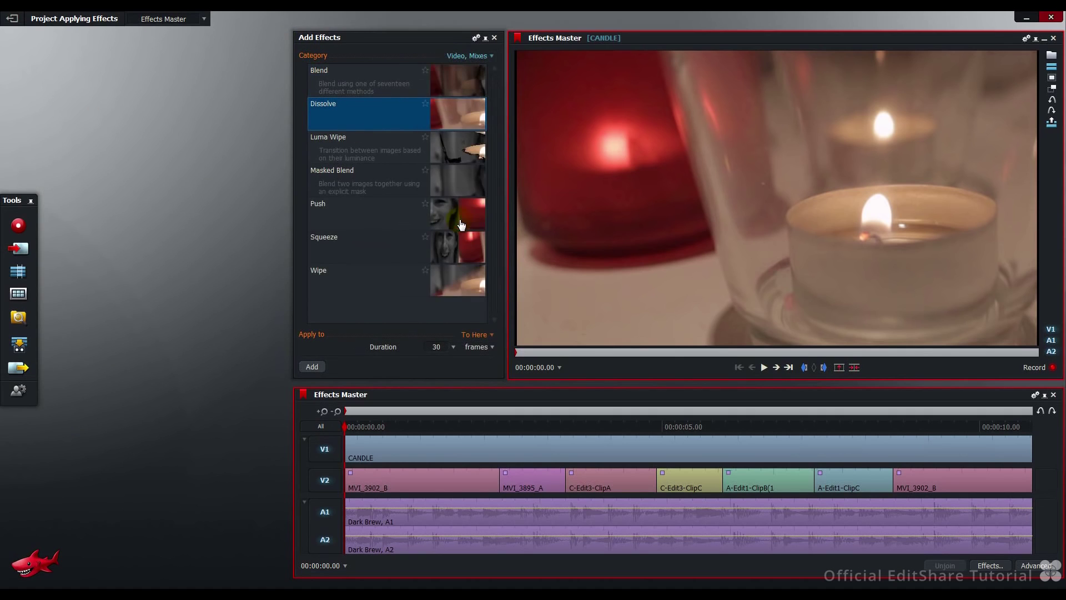
{"action": "left_click", "coordinate": [455, 185]}
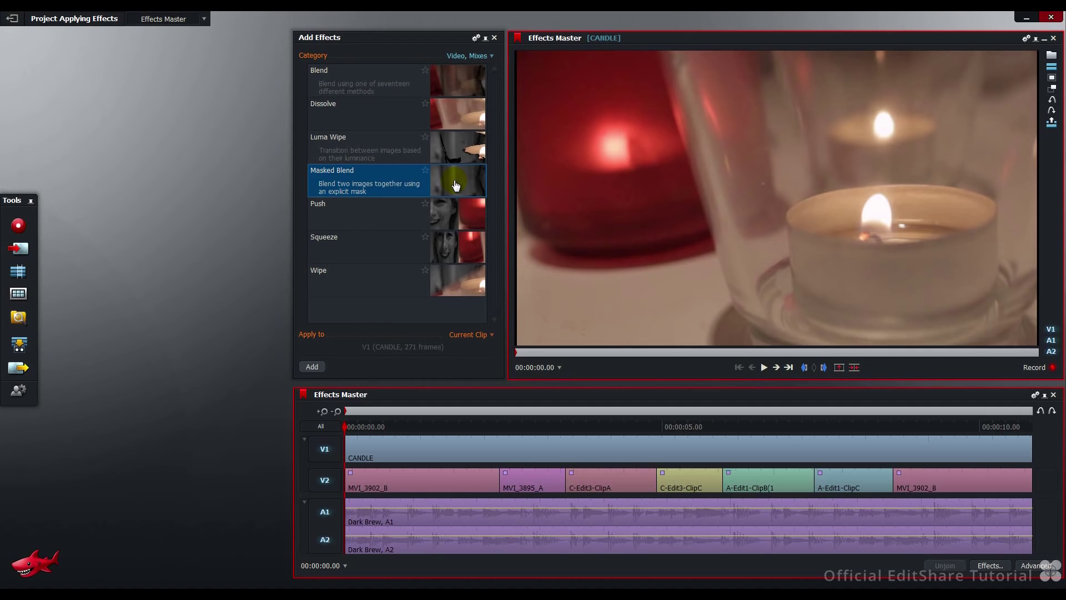
{"action": "left_click_drag", "start_coordinate": [456, 185], "coordinate": [461, 450]}
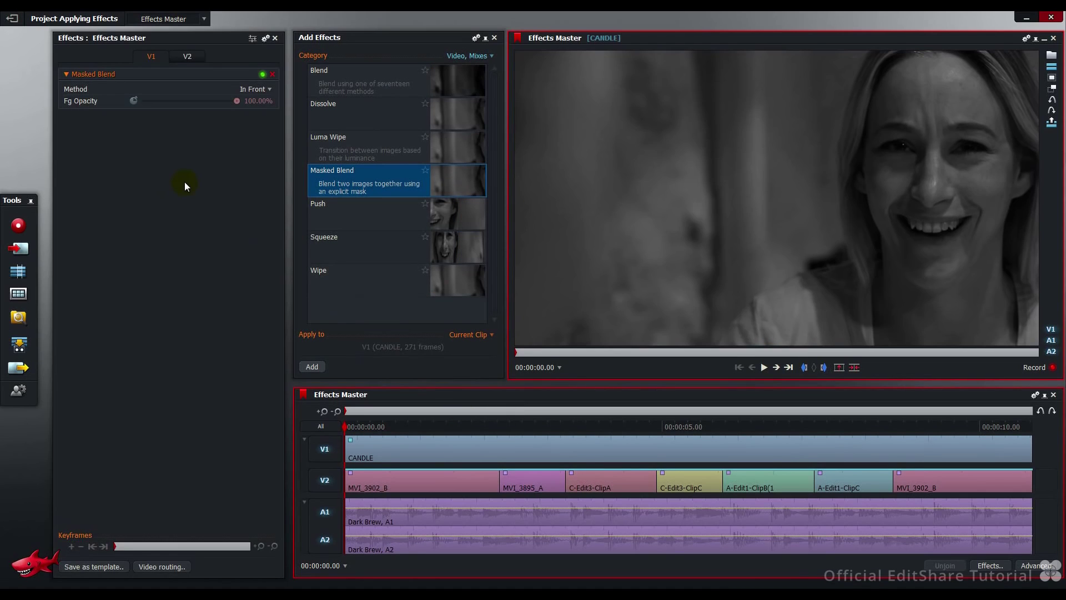
{"action": "left_click", "coordinate": [185, 58]}
{"action": "left_click", "coordinate": [151, 56]}
{"action": "left_click", "coordinate": [494, 38]}
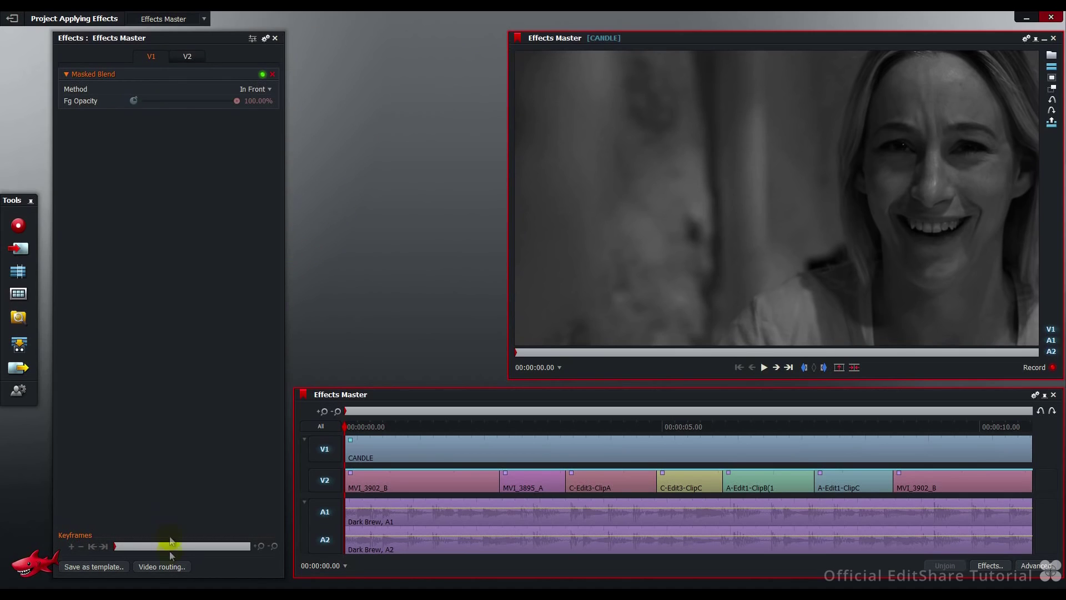
Open the video routing graph for the CANDLE clip's Masked Blend and view the available effect categories
{"action": "left_click", "coordinate": [162, 566]}
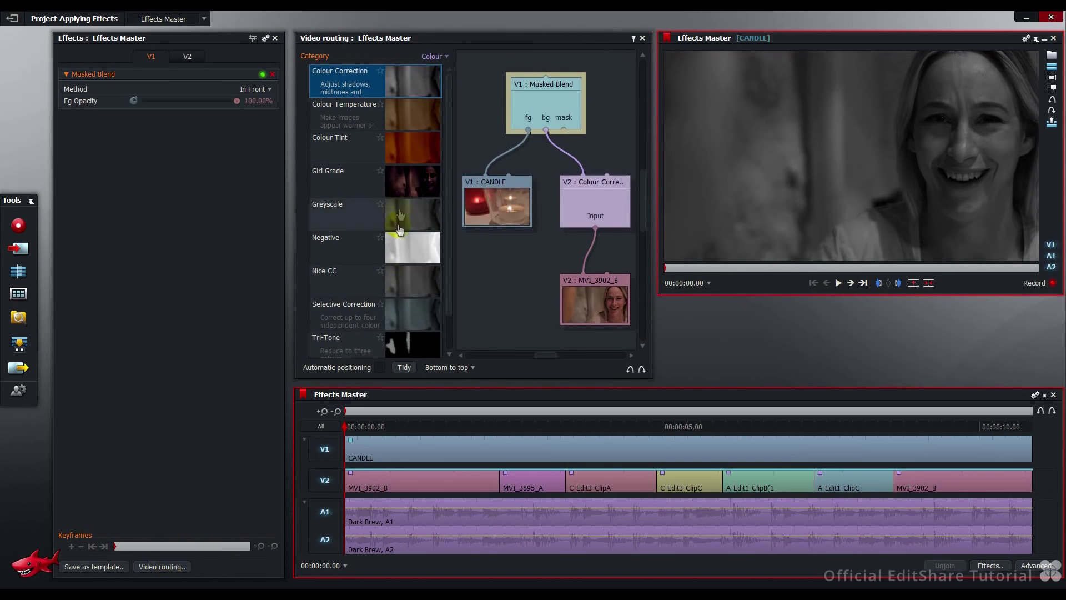
{"action": "left_click", "coordinate": [434, 57]}
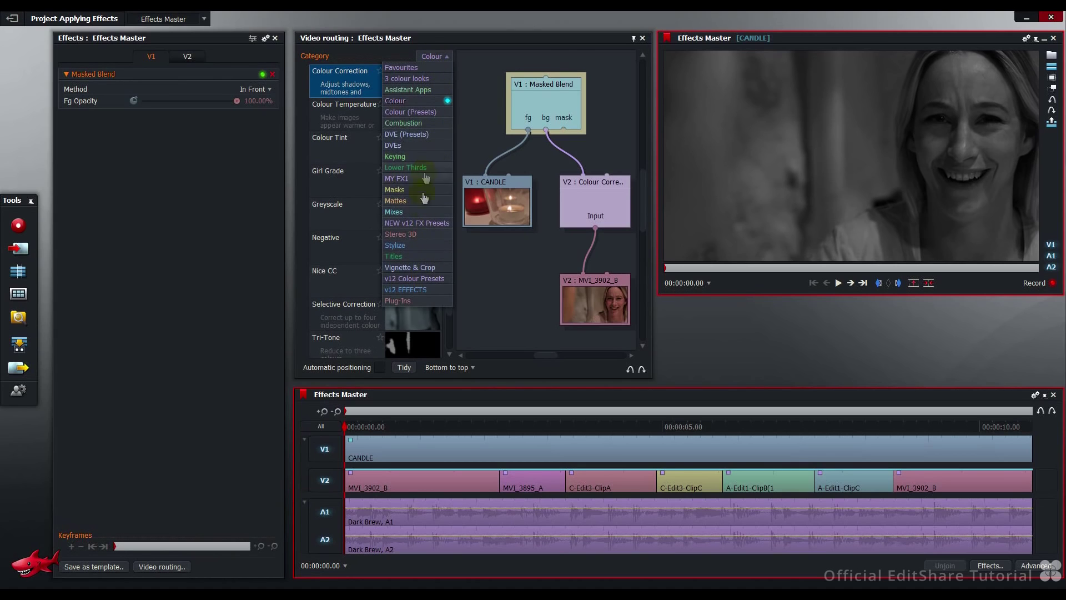
{"action": "left_click", "coordinate": [435, 38]}
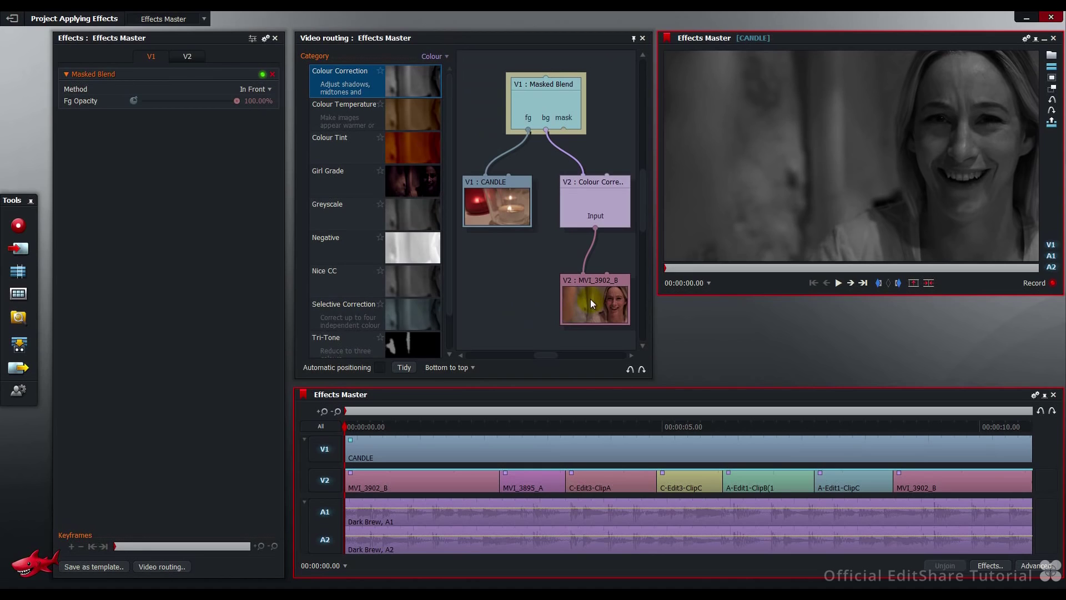
Disable the V2 Colour Correction node in the routing graph, and enable it again to compare the picture
{"action": "left_click", "coordinate": [603, 197]}
{"action": "double_click", "coordinate": [604, 200]}
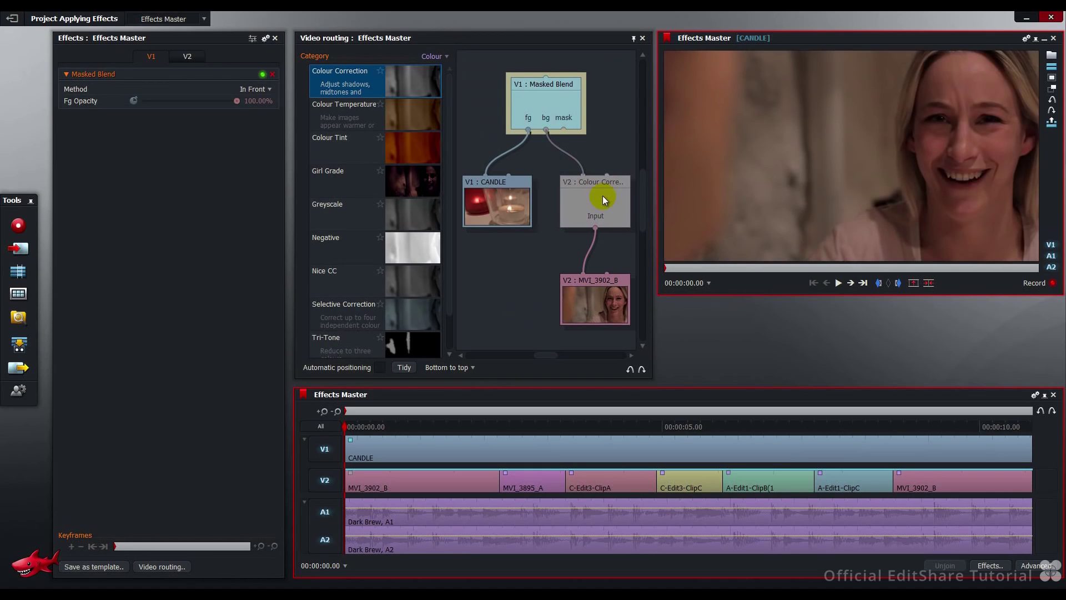
{"action": "double_click", "coordinate": [604, 201]}
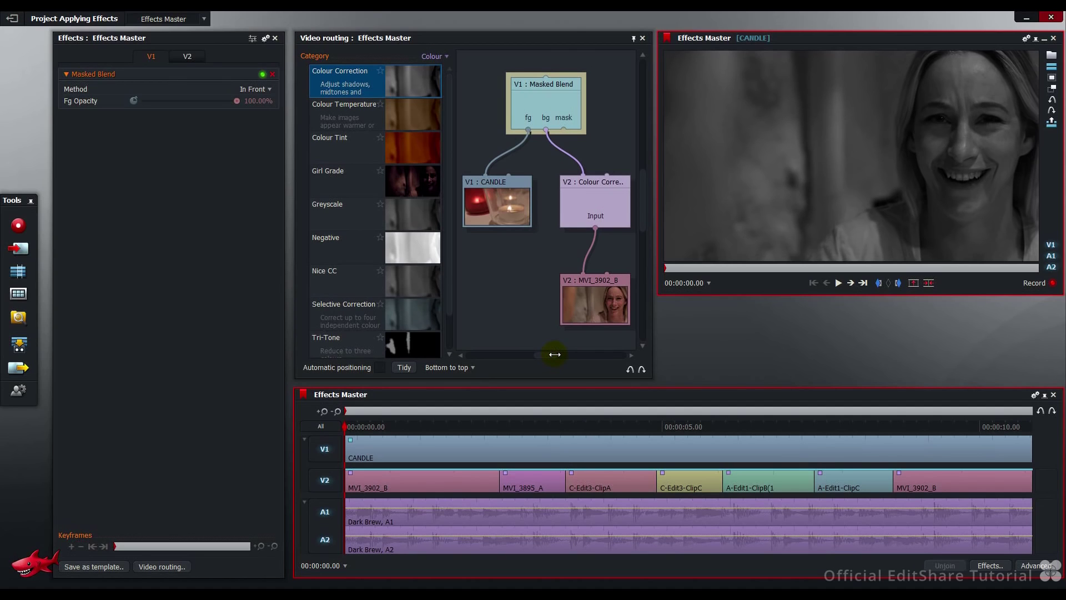
Add a Titles effect from the Titles category to the routing graph and connect it to the Masked Blend's mask input
{"action": "left_click_drag", "start_coordinate": [555, 354], "coordinate": [555, 351]}
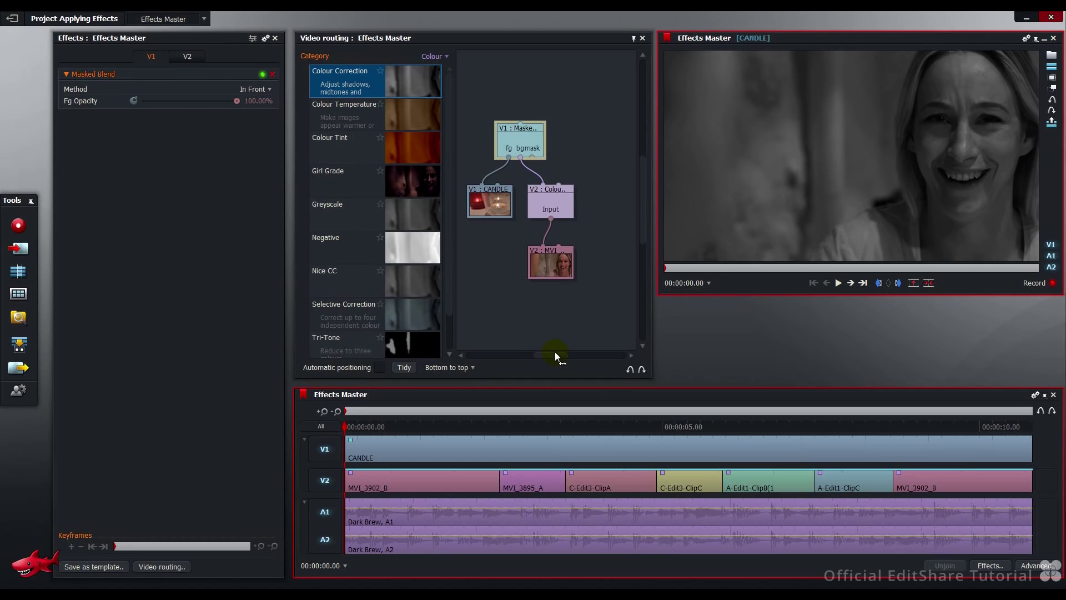
{"action": "left_click", "coordinate": [432, 56]}
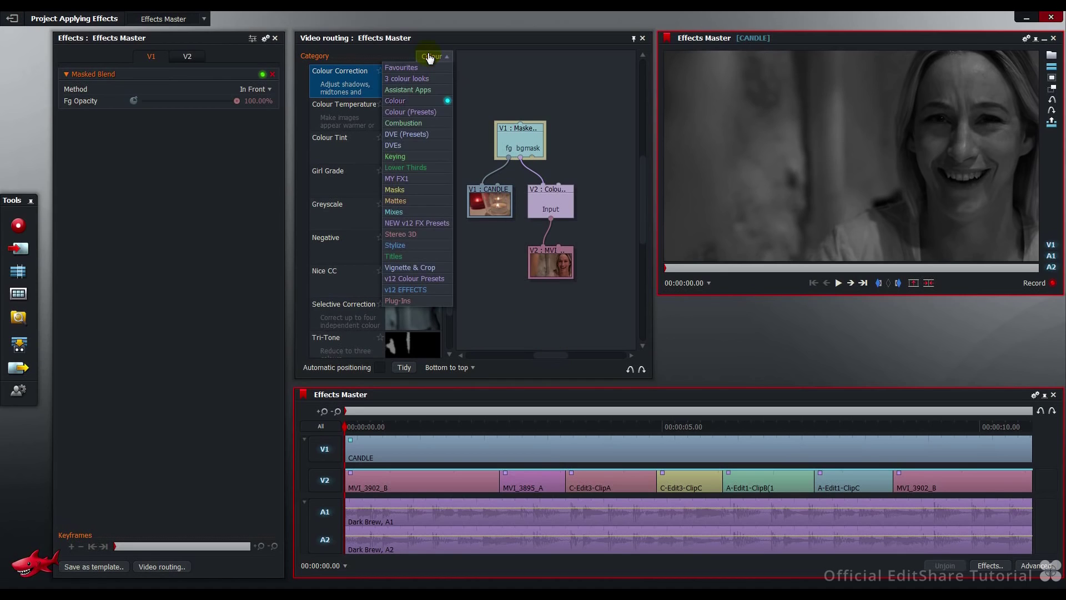
{"action": "left_click", "coordinate": [431, 256]}
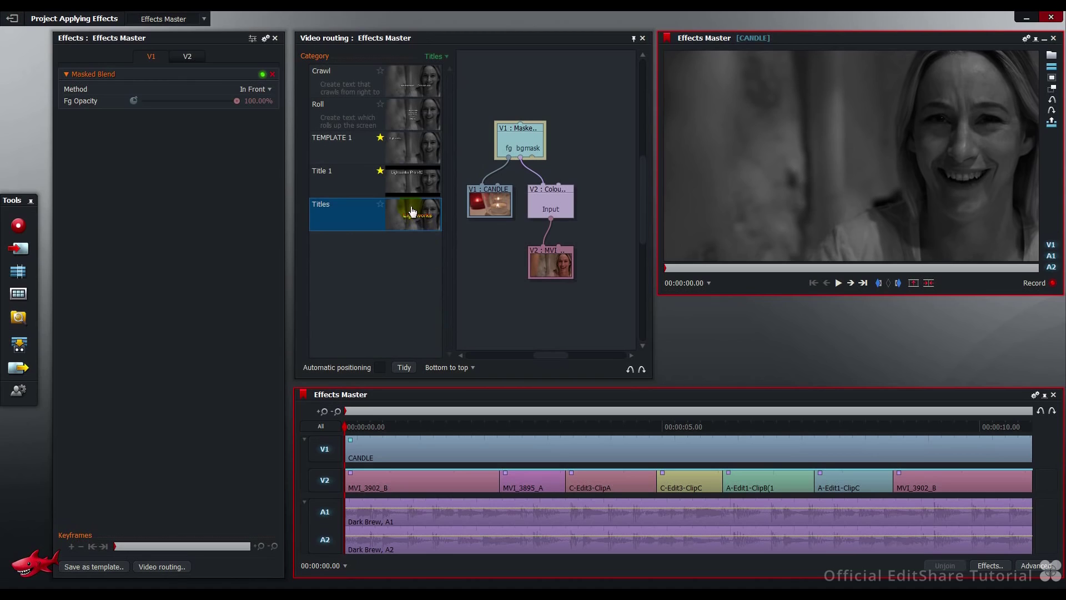
{"action": "left_click_drag", "start_coordinate": [411, 212], "coordinate": [595, 166]}
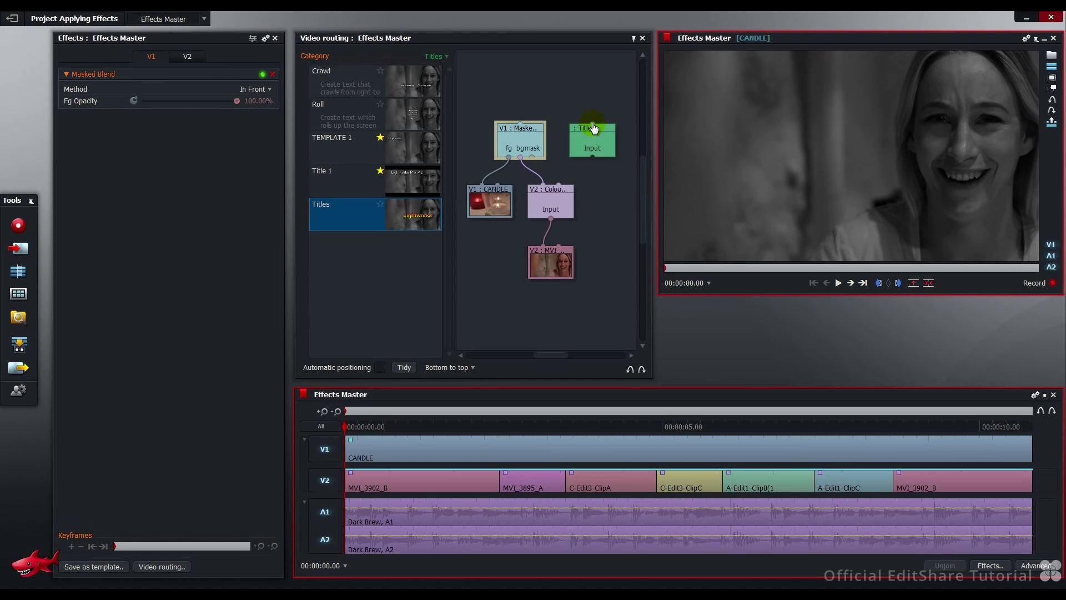
{"action": "left_click_drag", "start_coordinate": [577, 115], "coordinate": [532, 159]}
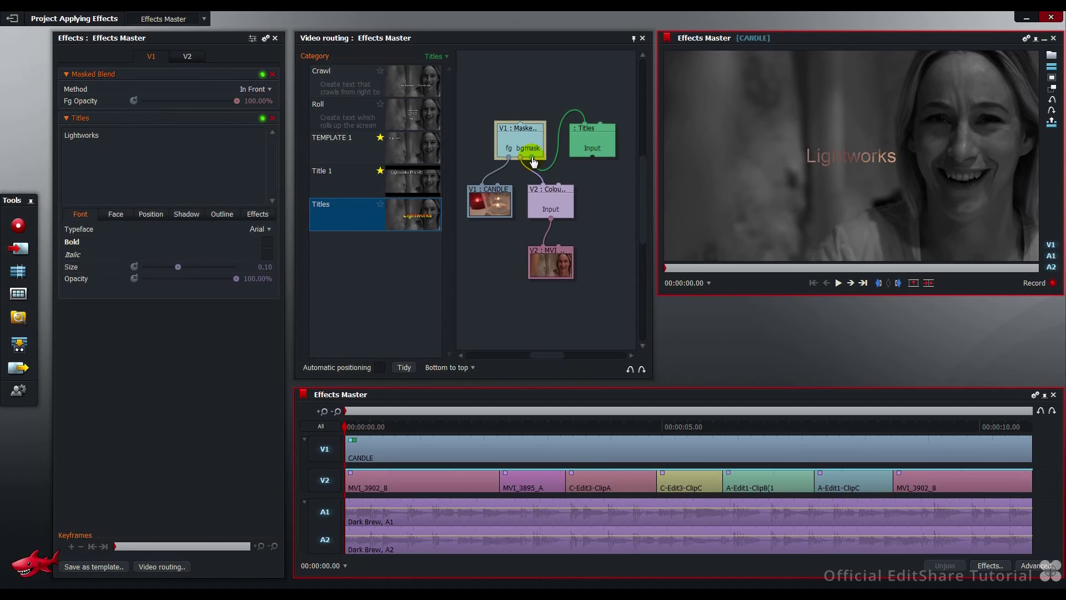
{"action": "left_click", "coordinate": [816, 177]}
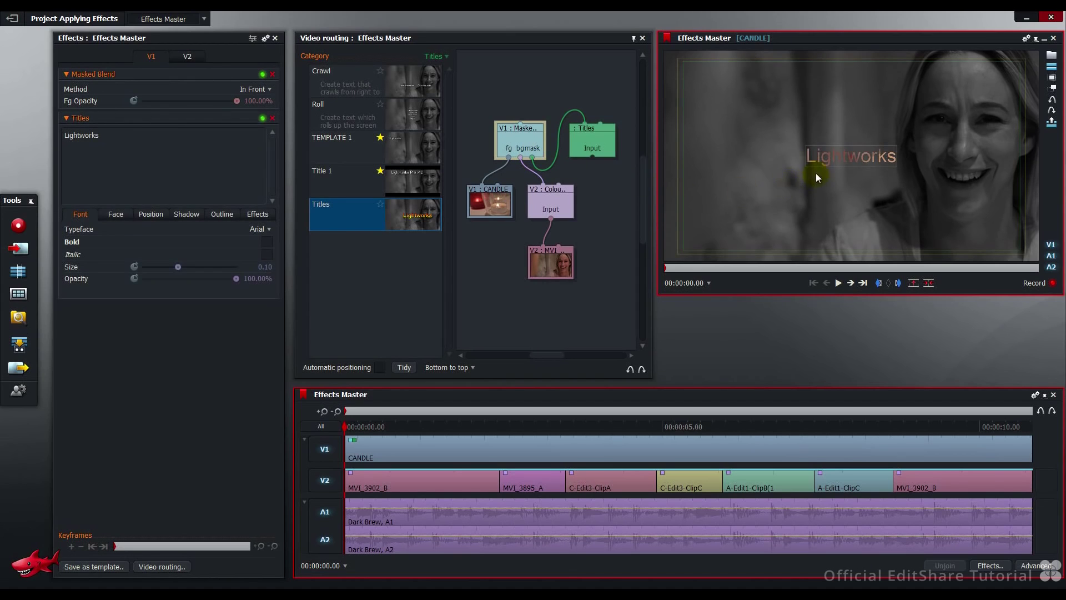
{"action": "left_click", "coordinate": [853, 176]}
{"action": "left_click", "coordinate": [847, 165]}
{"action": "left_click", "coordinate": [812, 183]}
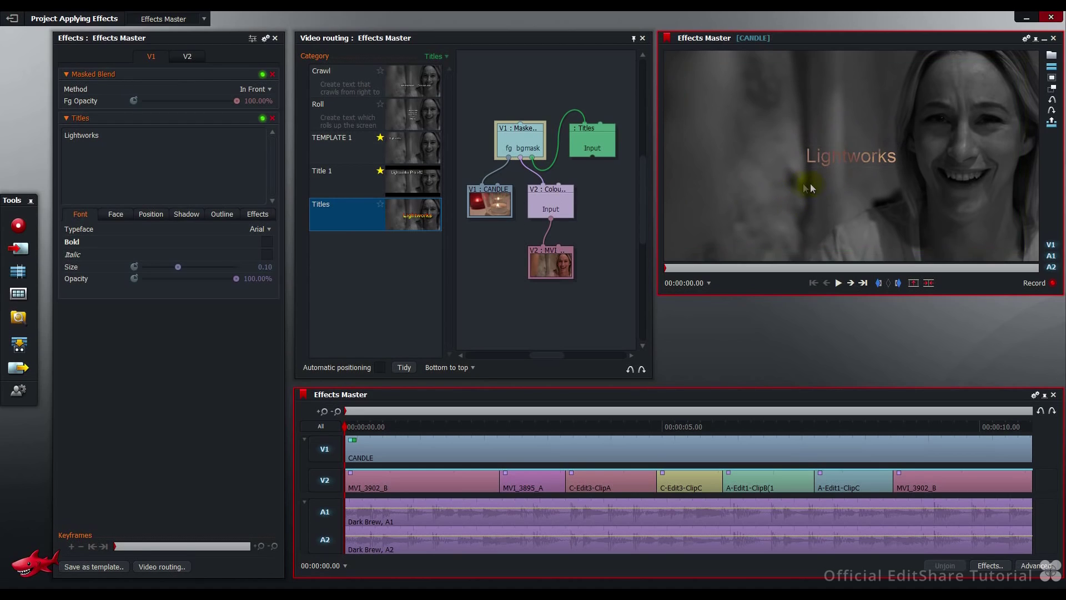
Set the Masked Blend method to Dodge and replace the title text with "Coffee"
{"action": "left_click", "coordinate": [260, 95]}
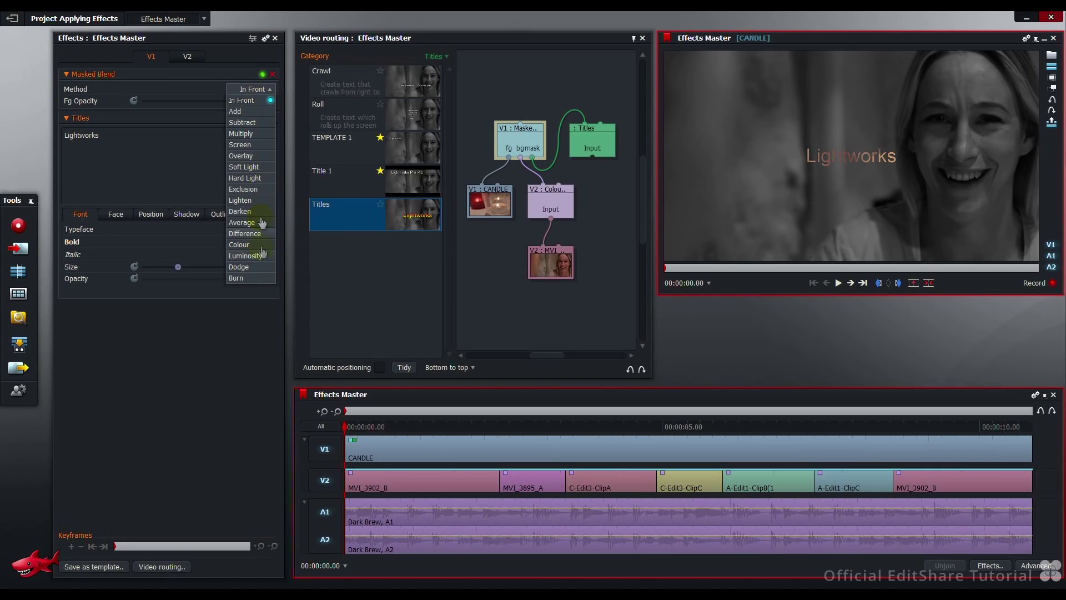
{"action": "left_click", "coordinate": [262, 268]}
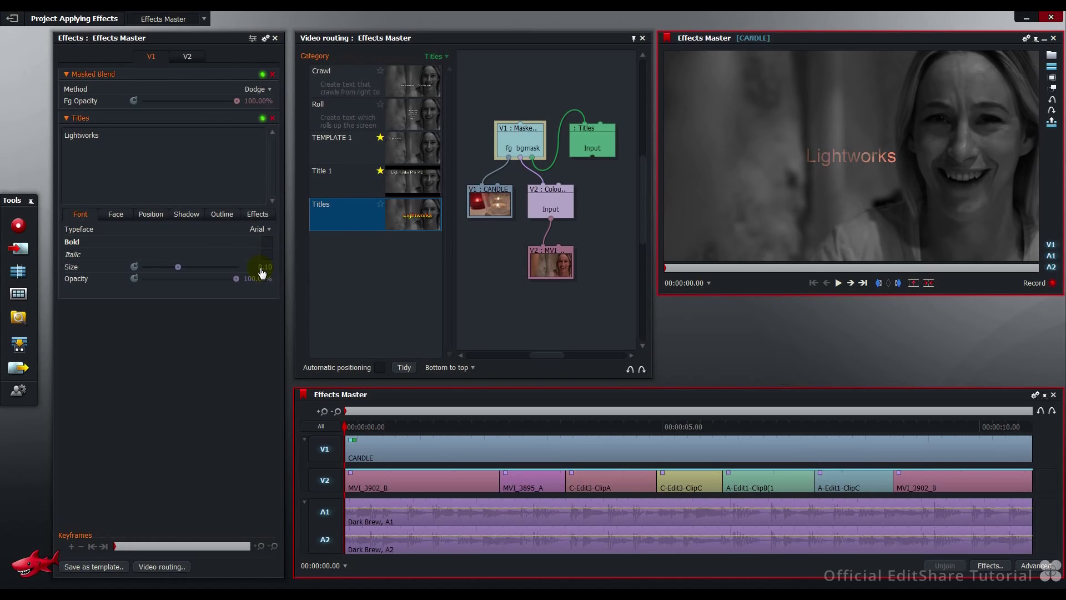
{"action": "left_click_drag", "start_coordinate": [123, 134], "coordinate": [63, 135]}
{"action": "type", "text": "Coffee"}
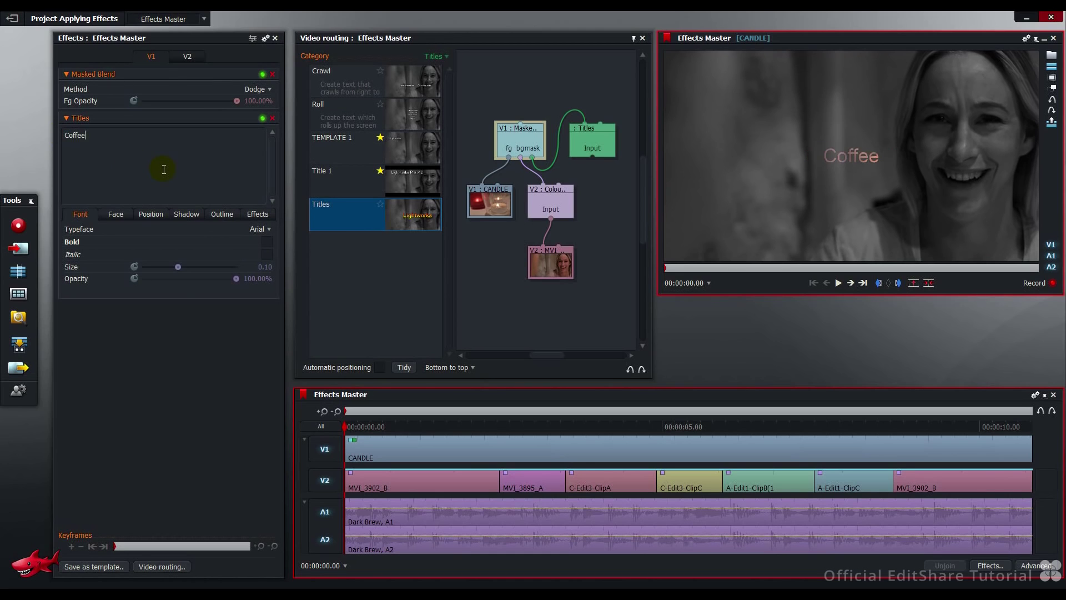
Set the Coffee title's typeface to Vani and its size to 0.9
{"action": "left_click", "coordinate": [265, 229]}
{"action": "left_click_drag", "start_coordinate": [271, 256], "coordinate": [273, 476]}
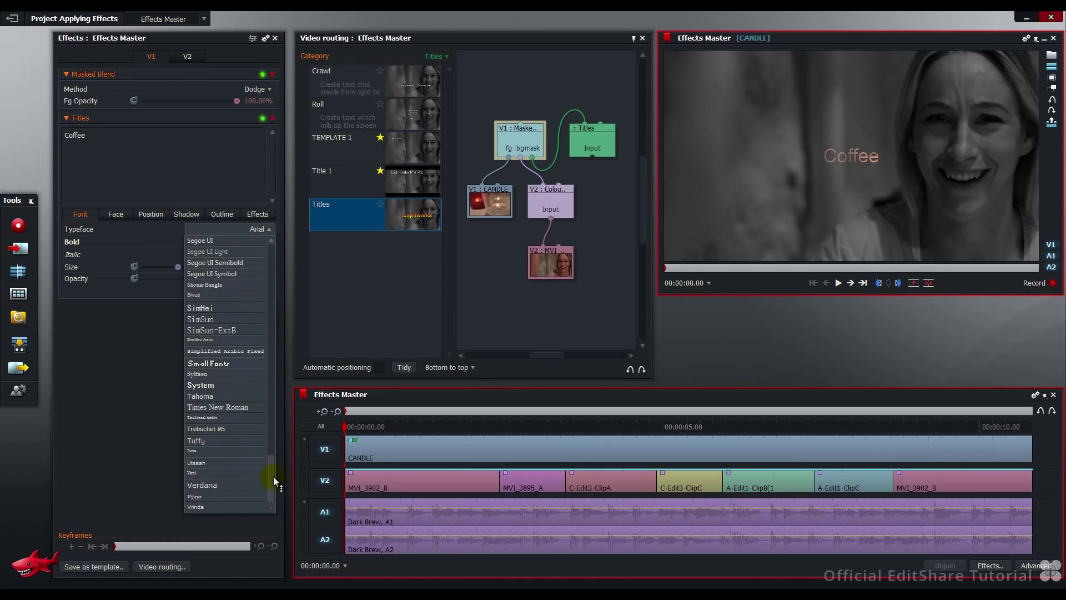
{"action": "left_click", "coordinate": [240, 473]}
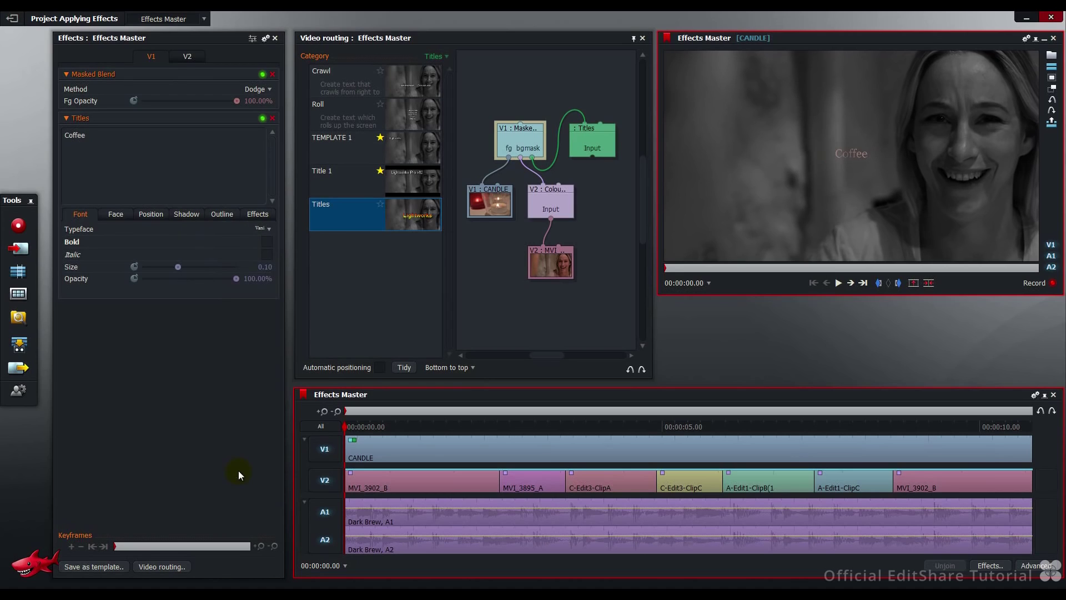
{"action": "left_click", "coordinate": [267, 267]}
{"action": "type", "text": "0.9"}
{"action": "key", "text": "Return"}
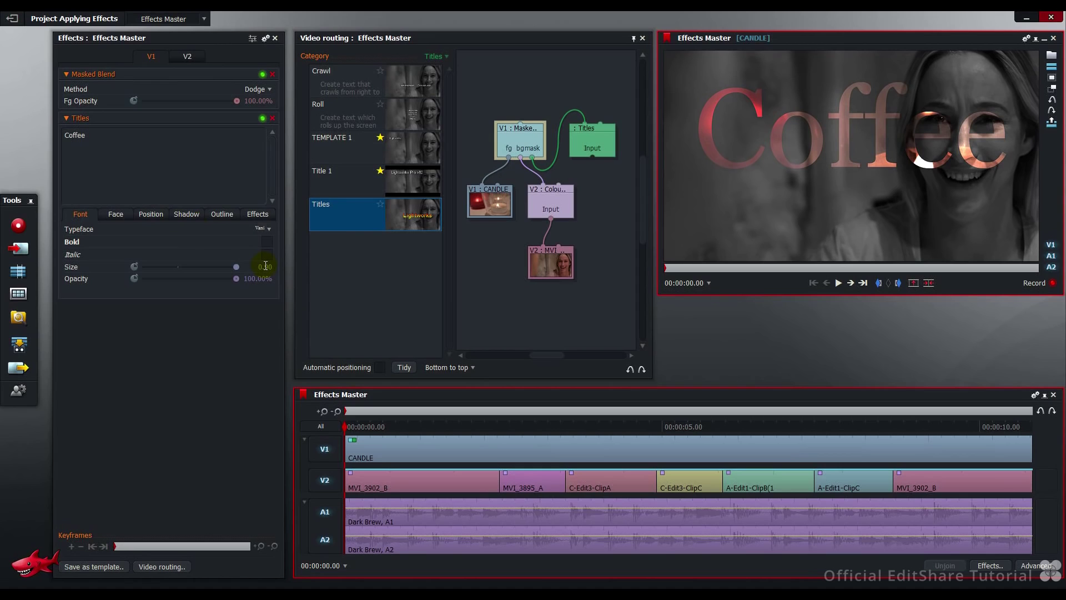
Set the Coffee title's vertical (Y) position to 78%
{"action": "left_click", "coordinate": [151, 214]}
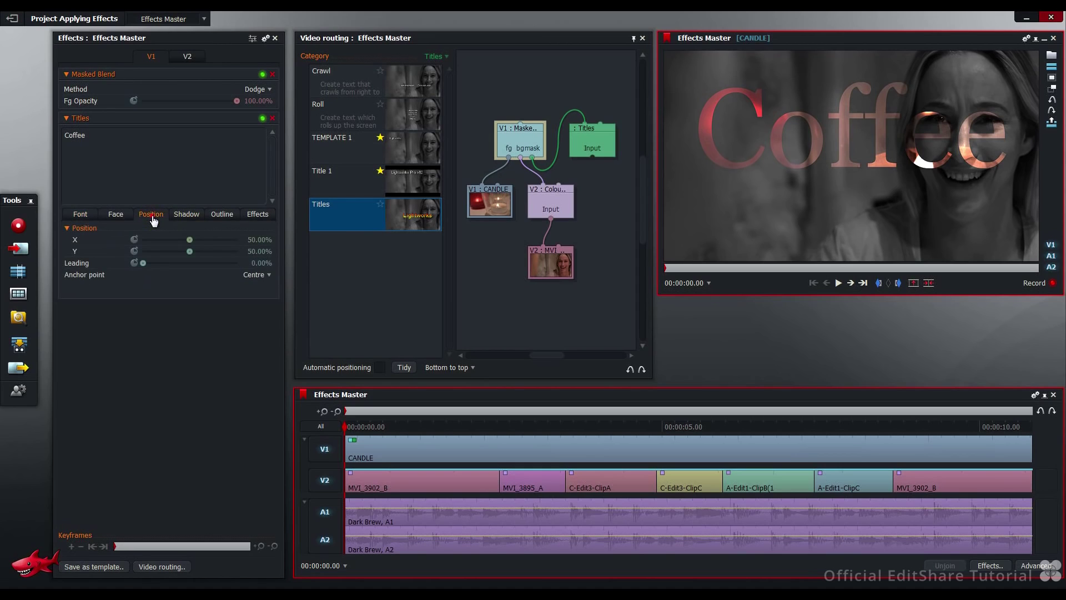
{"action": "left_click", "coordinate": [257, 252]}
{"action": "type", "text": "78"}
{"action": "key", "text": "Return"}
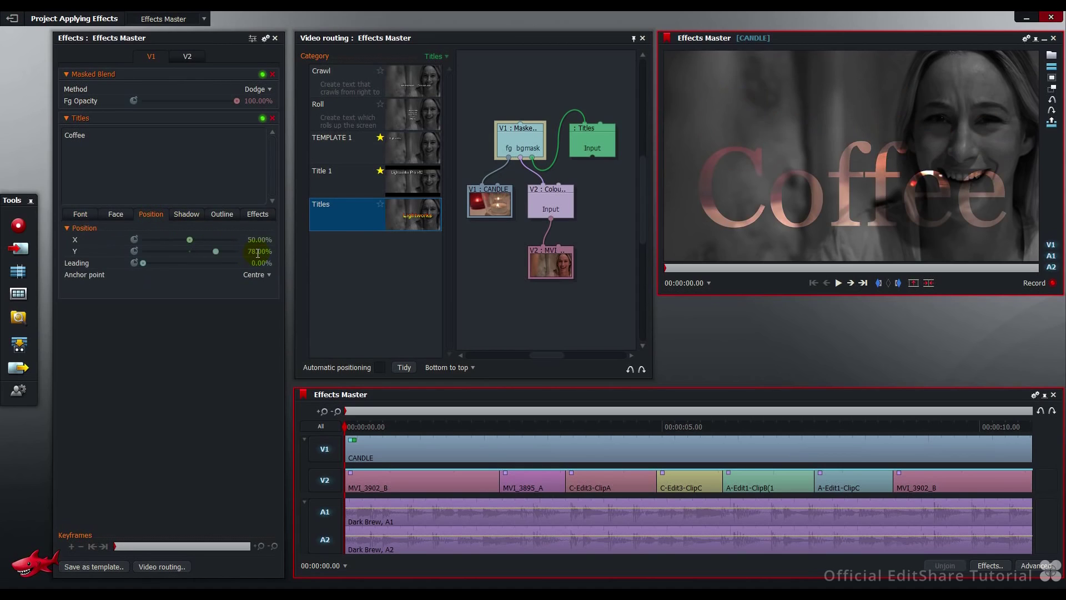
Apply the Cine Crop 1 preset from the Vignette & Crop category to the CANDLE composite and select its DVE node
{"action": "left_click", "coordinate": [431, 57]}
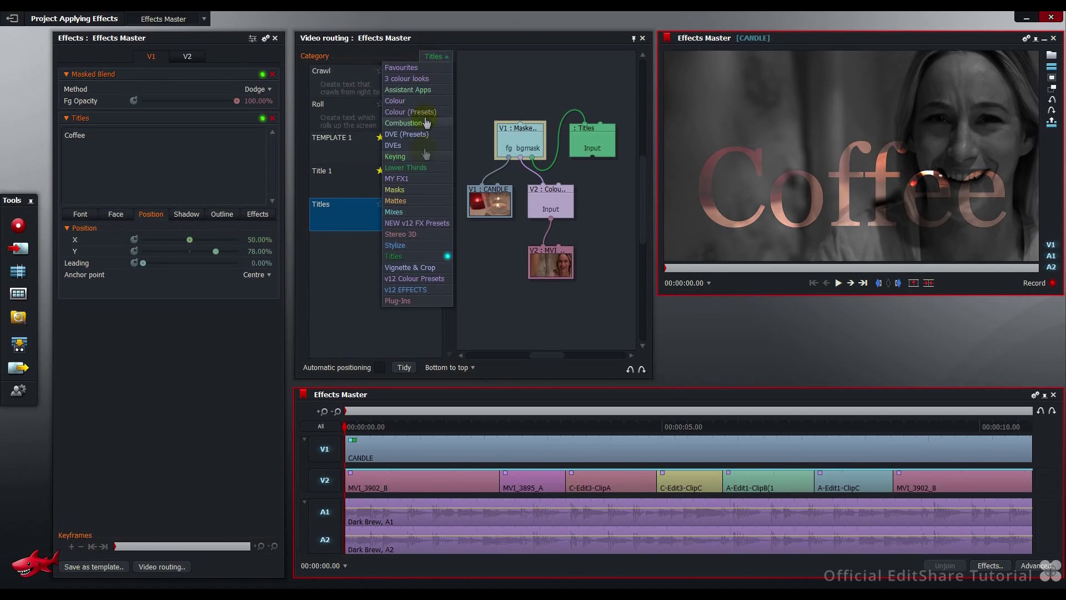
{"action": "left_click", "coordinate": [435, 273]}
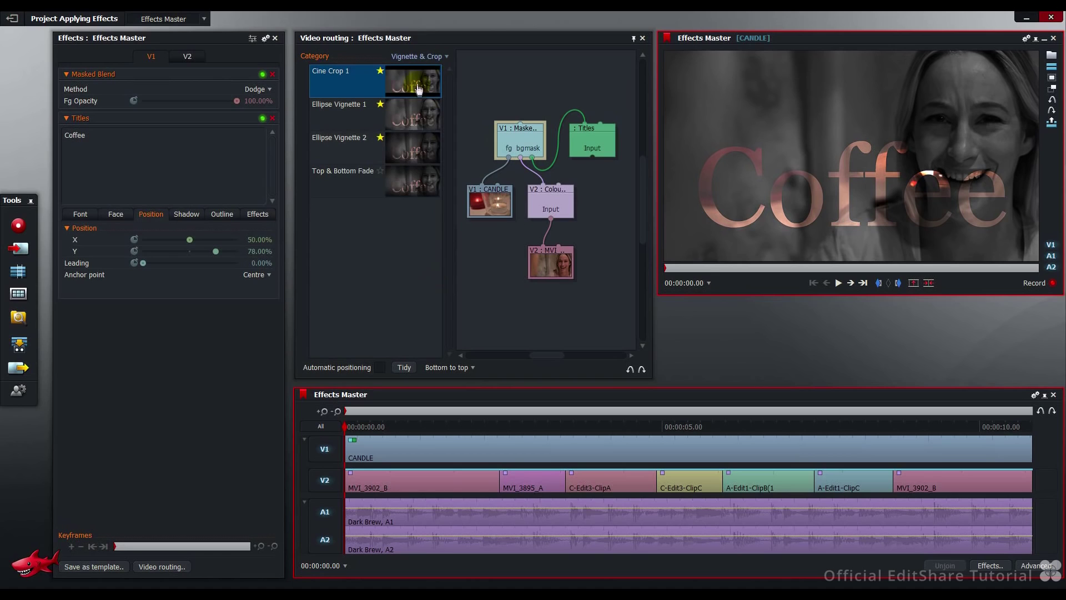
{"action": "left_click_drag", "start_coordinate": [416, 84], "coordinate": [777, 94]}
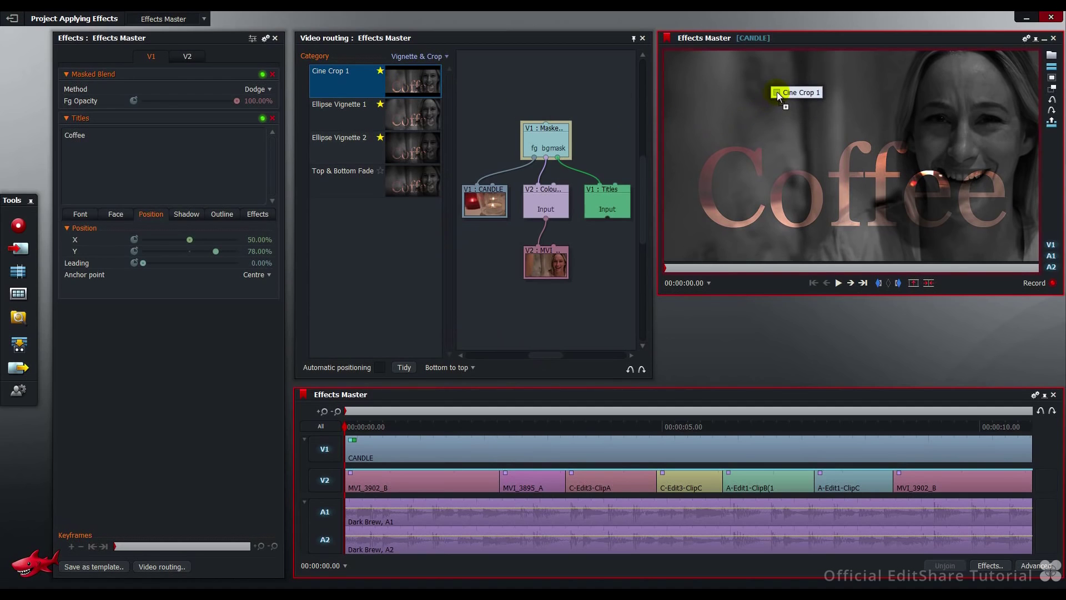
{"action": "left_click_drag", "start_coordinate": [777, 94], "coordinate": [777, 94]}
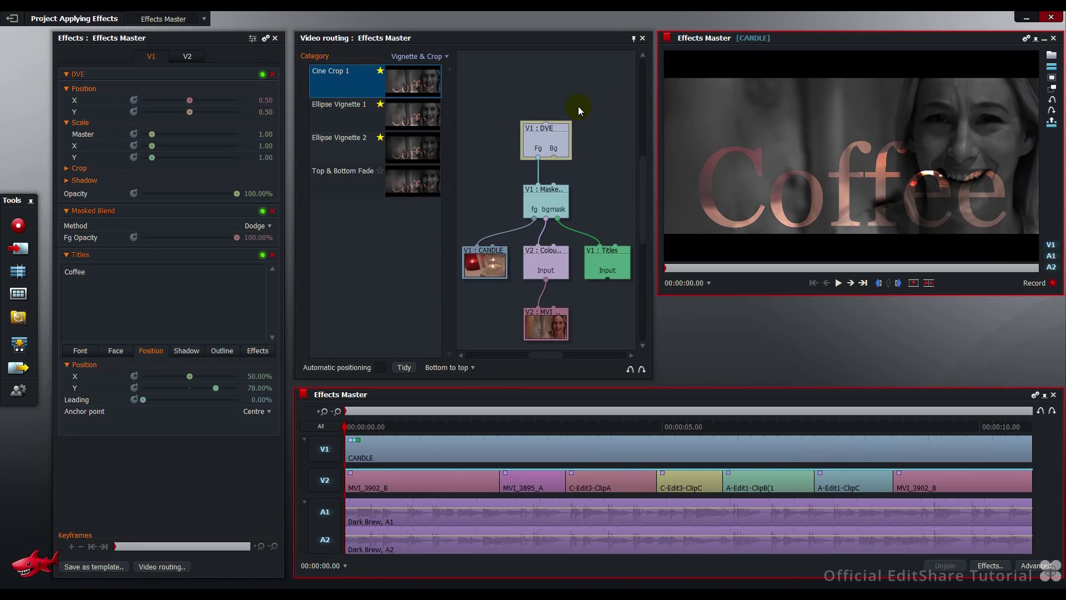
{"action": "left_click", "coordinate": [539, 133]}
{"action": "left_click", "coordinate": [540, 133]}
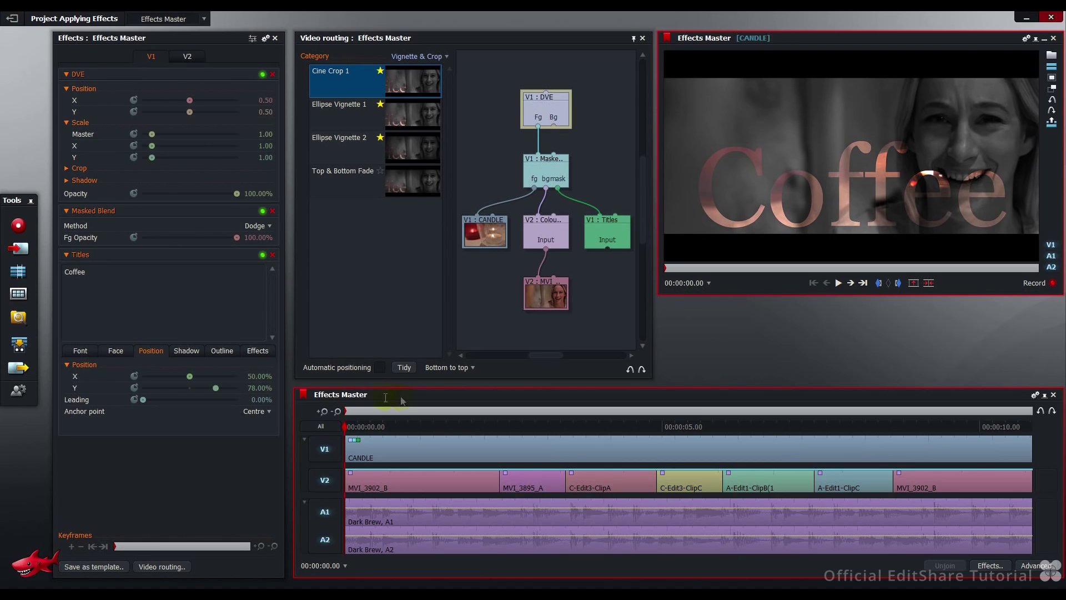
Keyframe the title's X position from 85% at the sequence start to 0% at the sequence end
{"action": "left_click", "coordinate": [135, 377]}
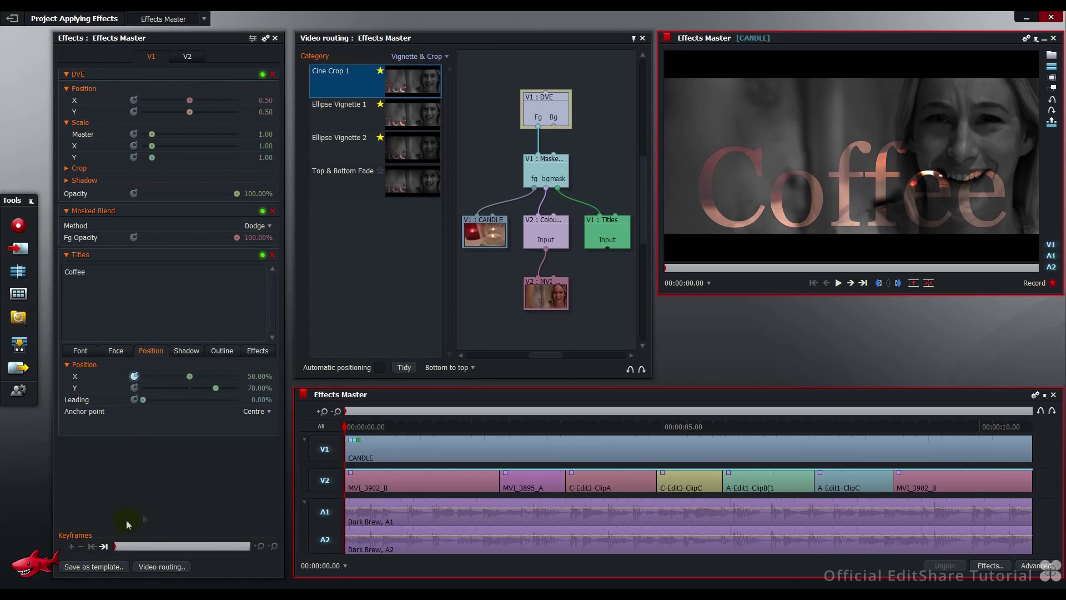
{"action": "left_click", "coordinate": [251, 377]}
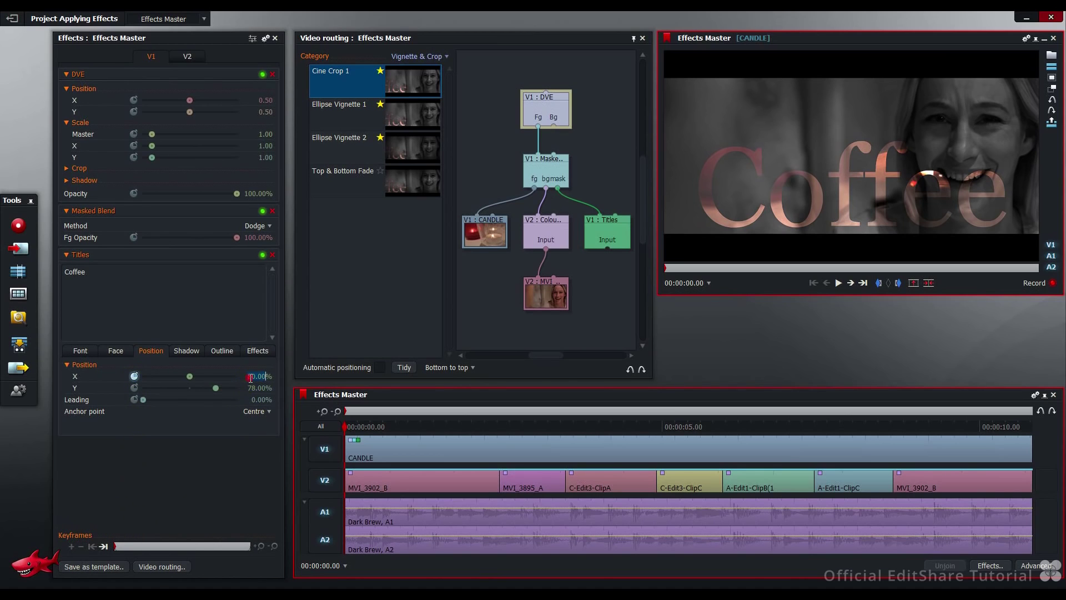
{"action": "type", "text": "85"}
{"action": "key", "text": "Return"}
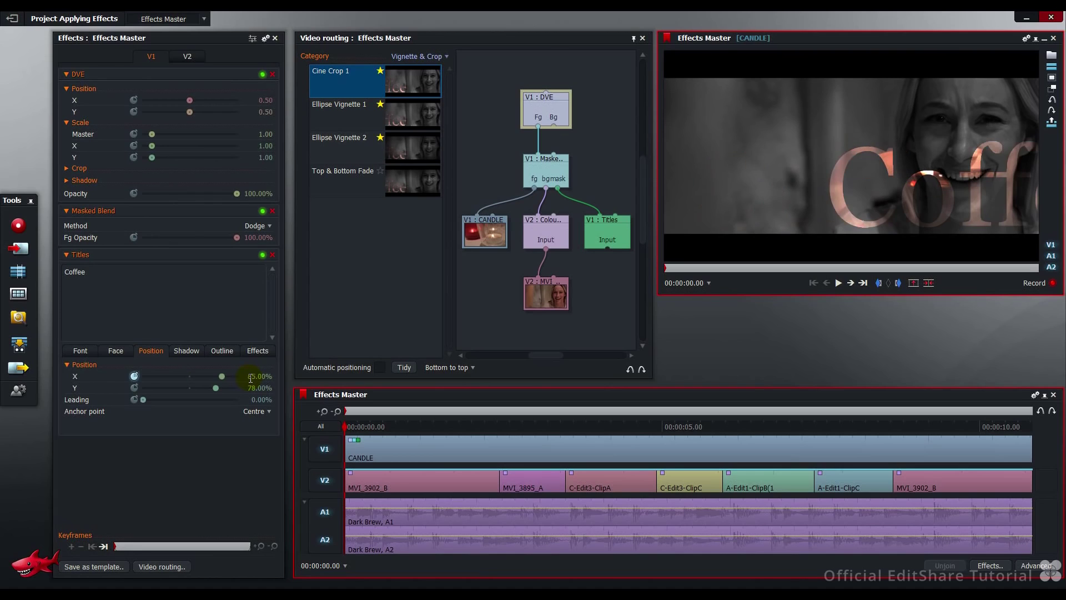
{"action": "left_click", "coordinate": [104, 546]}
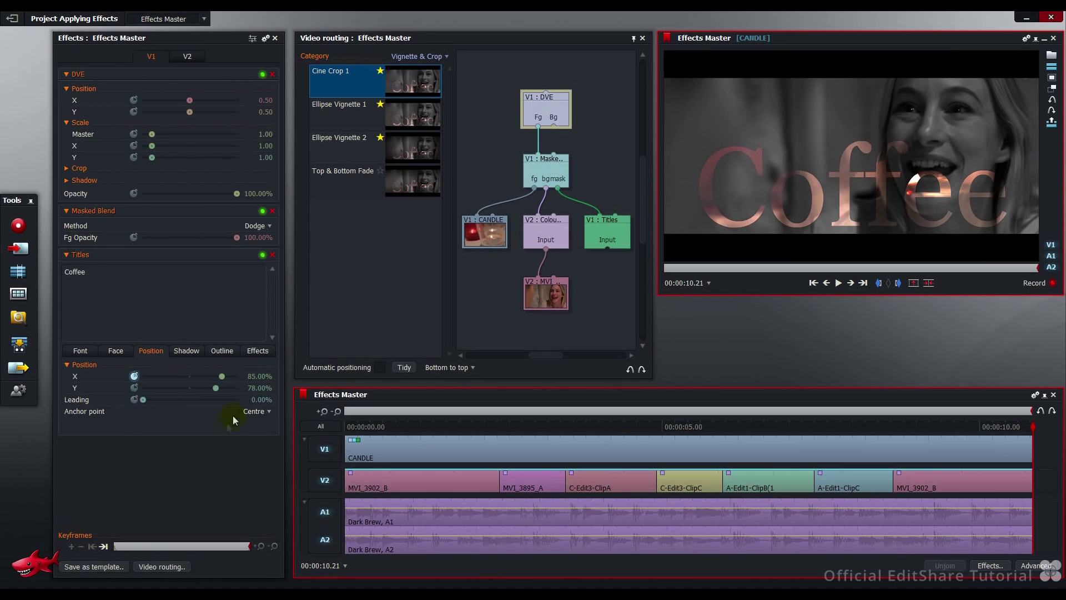
{"action": "left_click_drag", "start_coordinate": [221, 376], "coordinate": [135, 383]}
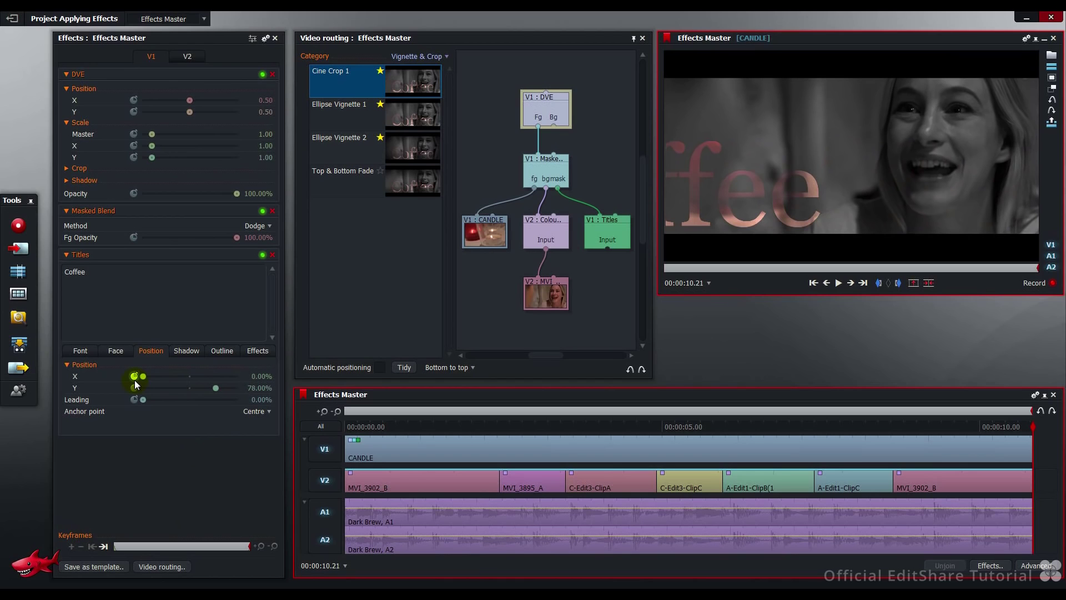
Return to the sequence start, enable keyframing for the title's opacity and set it to 0% there
{"action": "left_click_drag", "start_coordinate": [372, 422], "coordinate": [333, 428]}
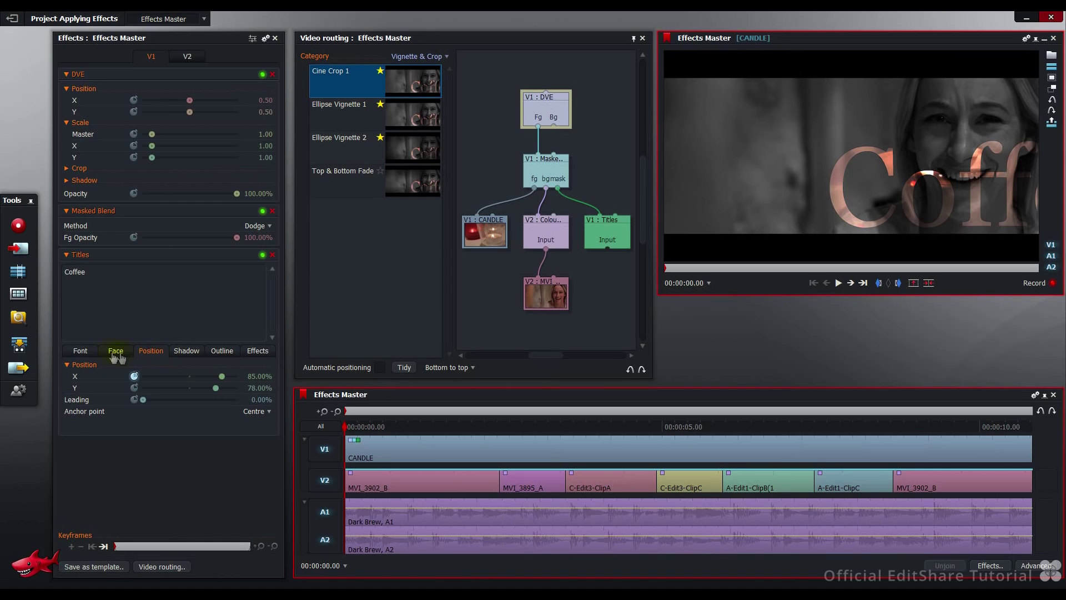
{"action": "left_click", "coordinate": [87, 353]}
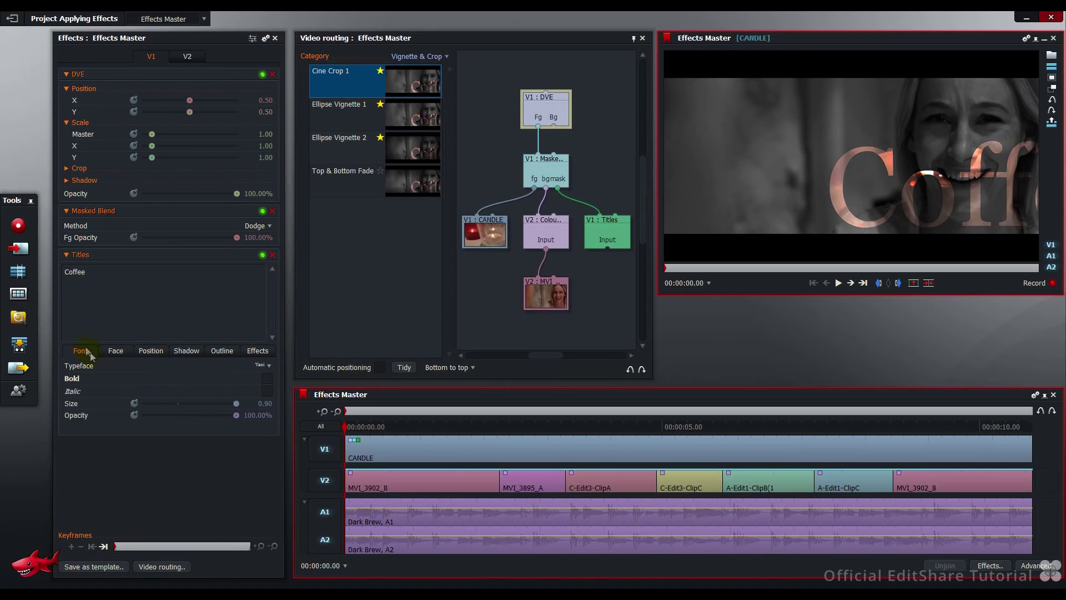
{"action": "left_click", "coordinate": [135, 417]}
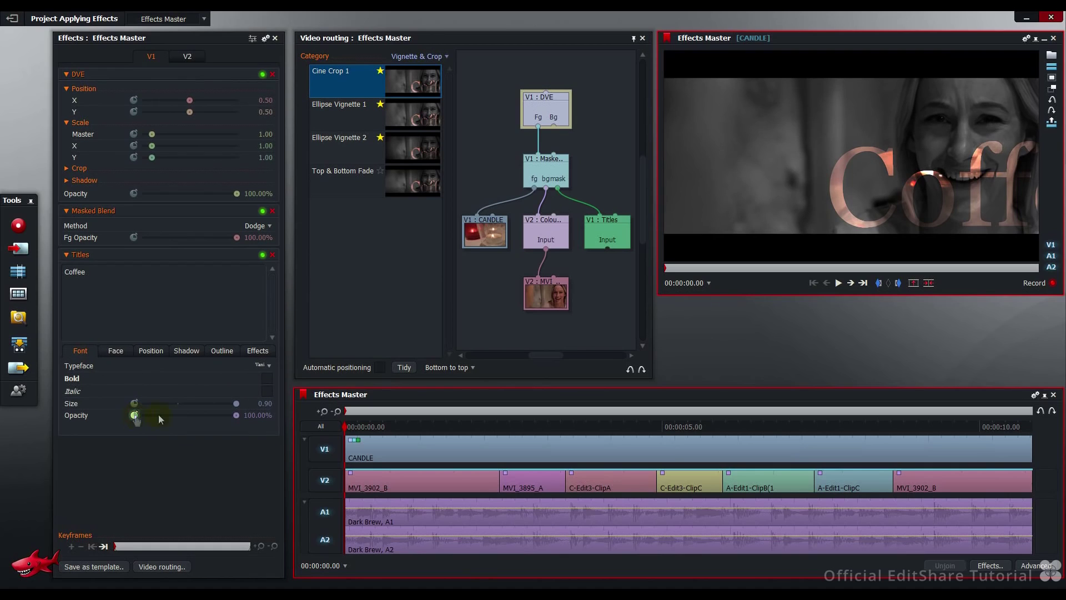
{"action": "left_click_drag", "start_coordinate": [237, 415], "coordinate": [143, 415]}
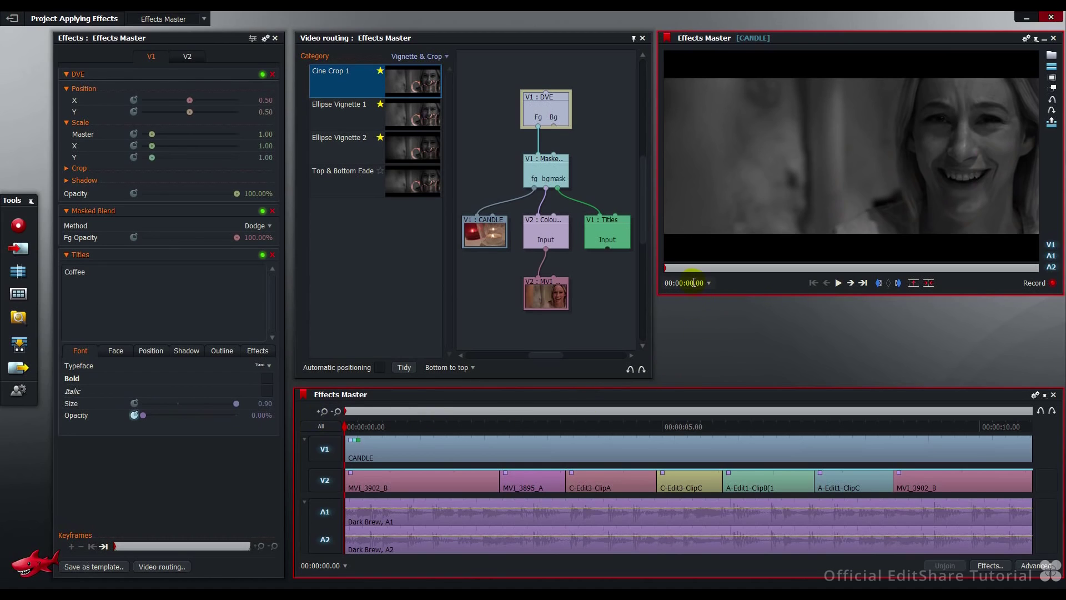
Keyframe the title's opacity at 100% at 00:00:02.00 and at 0% at the sequence end
{"action": "type", "text": "2"}
{"action": "key", "text": "Return"}
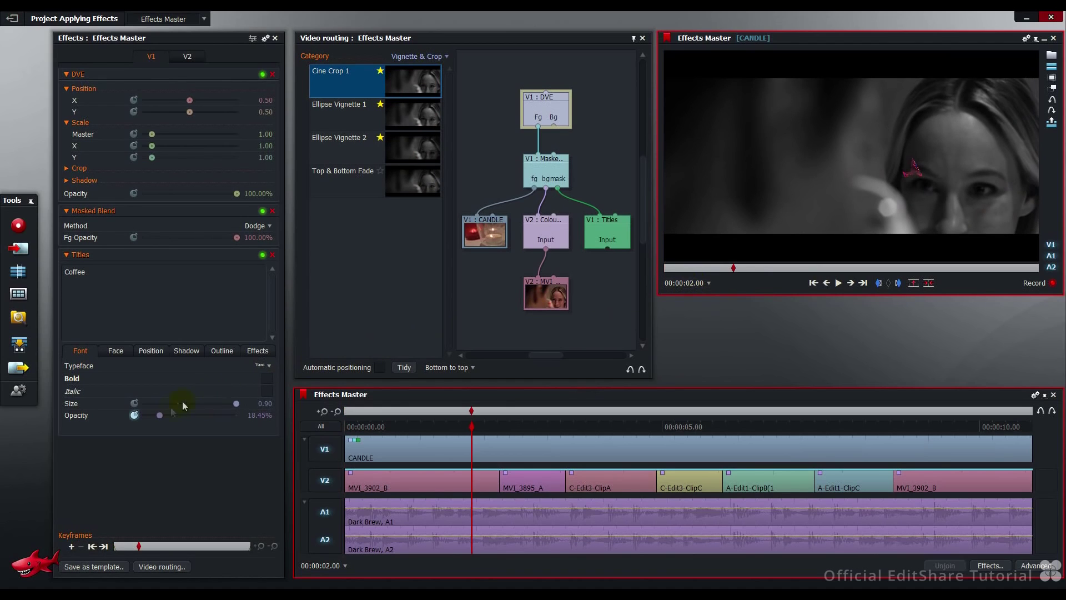
{"action": "left_click_drag", "start_coordinate": [160, 415], "coordinate": [248, 418]}
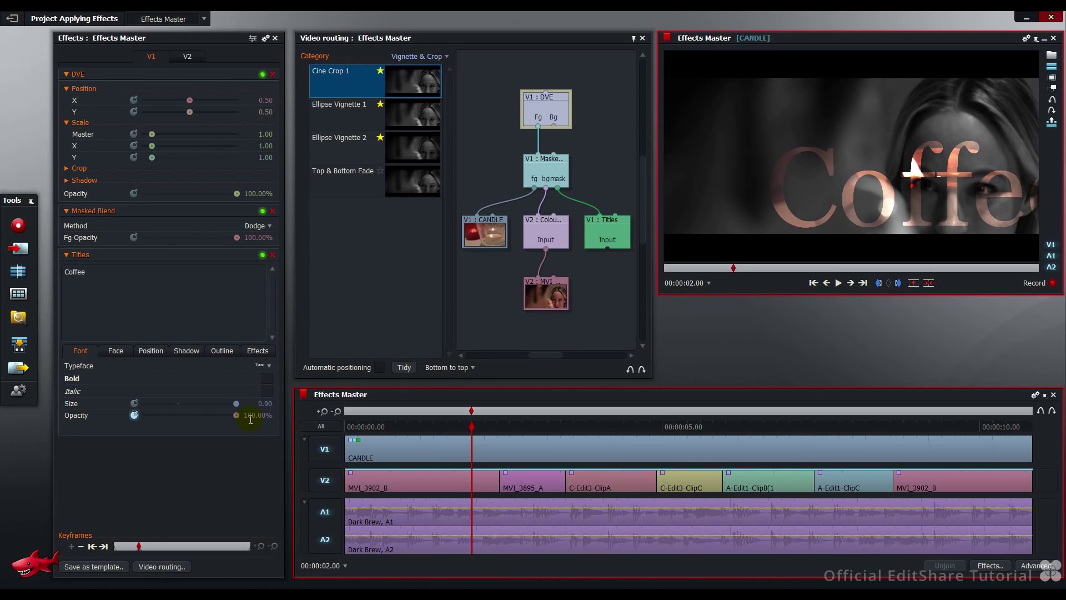
{"action": "left_click", "coordinate": [104, 546]}
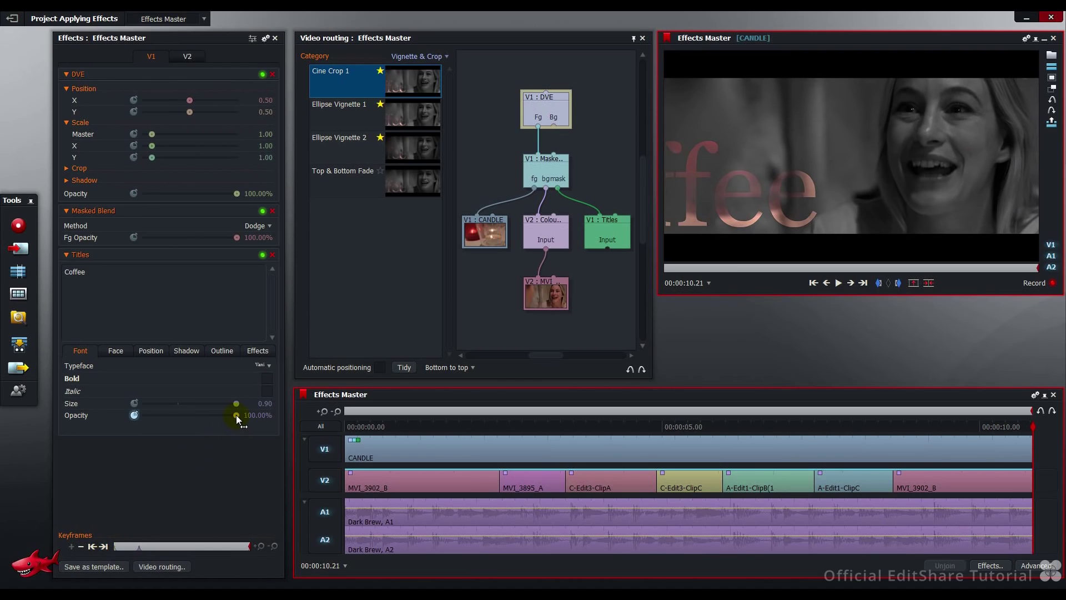
{"action": "left_click_drag", "start_coordinate": [235, 415], "coordinate": [152, 415]}
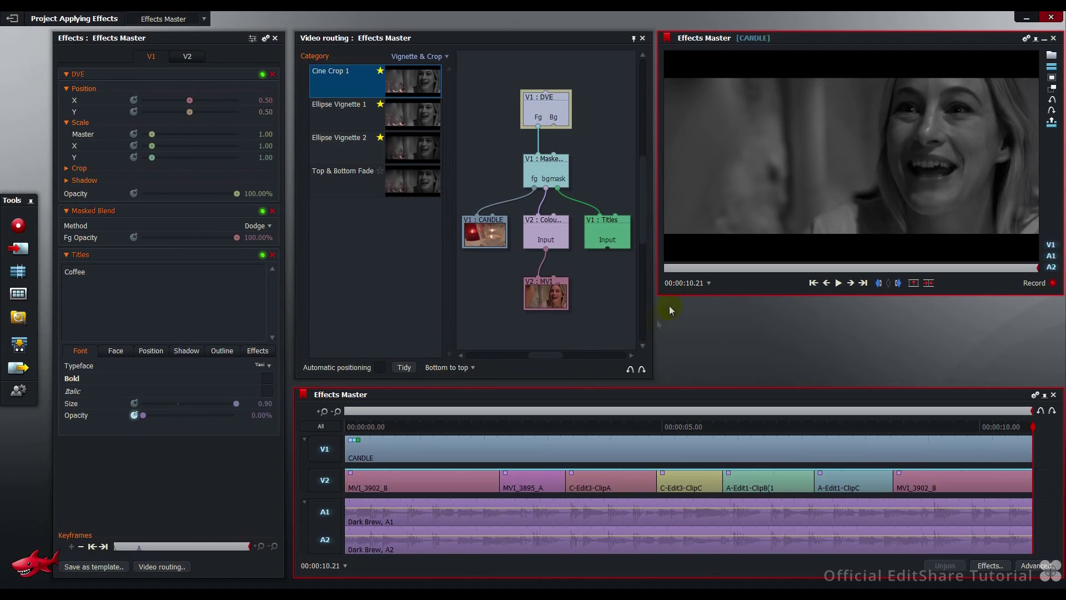
Keyframe the title's opacity at 100% at 00:00:08.21 and scrub through the sequence to check the fades
{"action": "left_click", "coordinate": [688, 283]}
{"action": "type", "text": "08"}
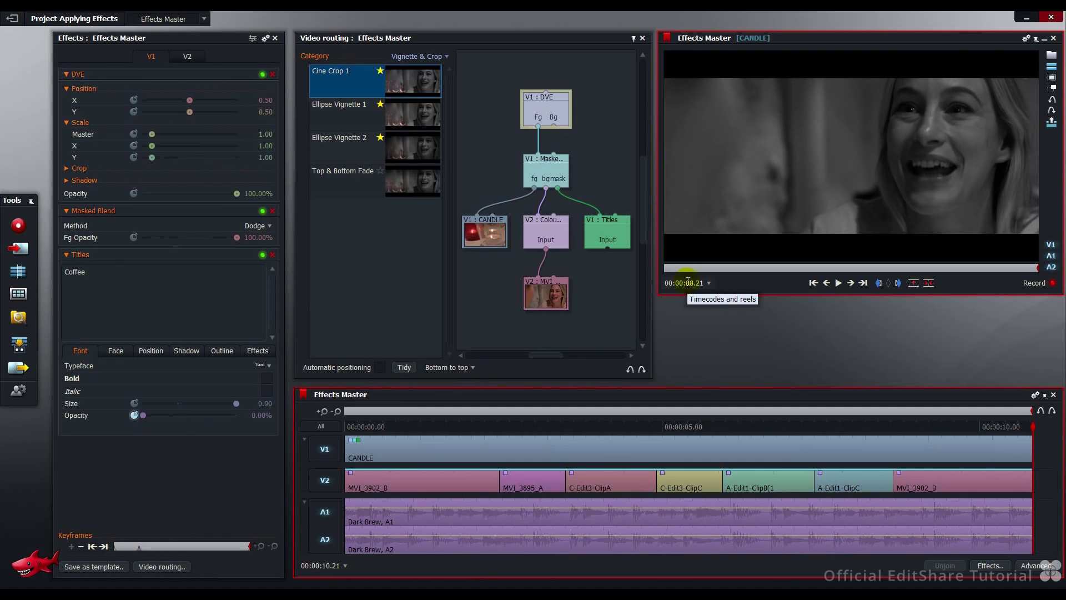
{"action": "key", "text": "Return"}
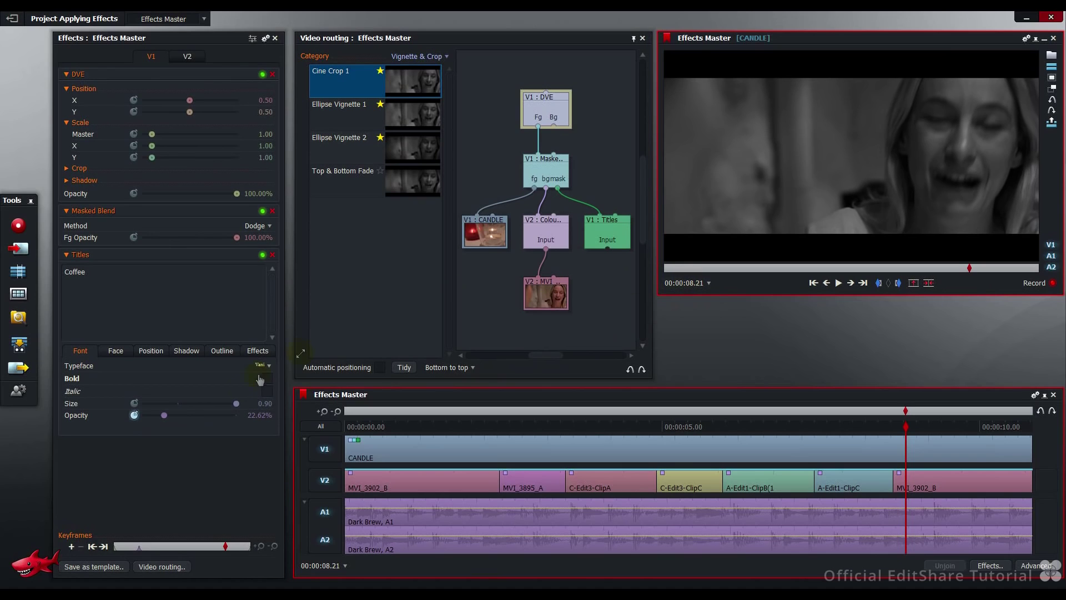
{"action": "left_click_drag", "start_coordinate": [164, 415], "coordinate": [235, 415]}
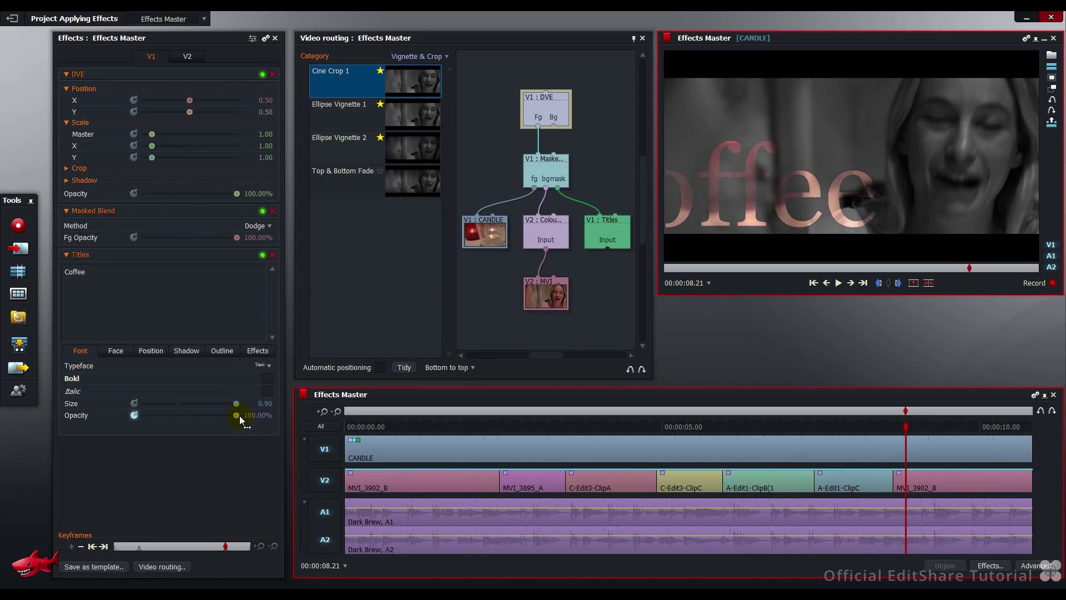
{"action": "left_click", "coordinate": [405, 426]}
{"action": "left_click_drag", "start_coordinate": [413, 427], "coordinate": [1002, 428]}
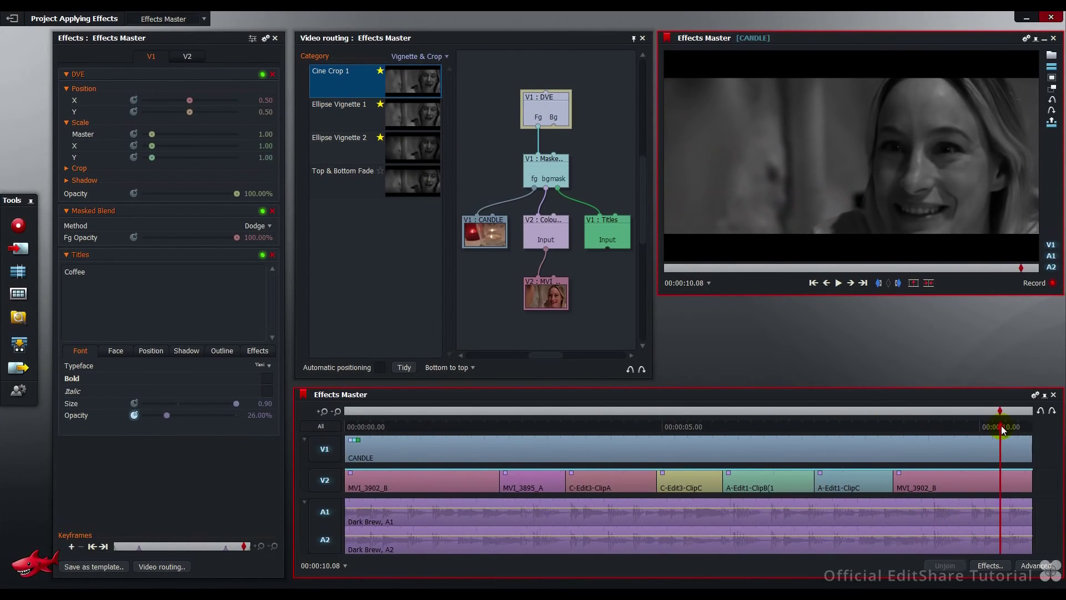
Cut the CANDLE composite at 00:00:05.00 with only track V1 enabled, and check the first segment
{"action": "left_click", "coordinate": [663, 424]}
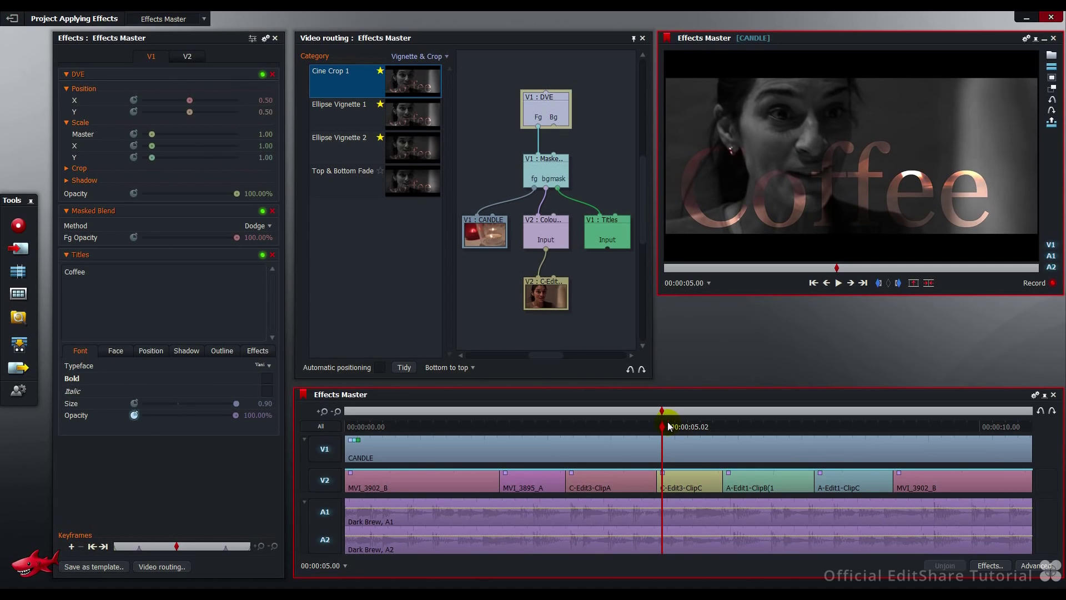
{"action": "left_click", "coordinate": [327, 428]}
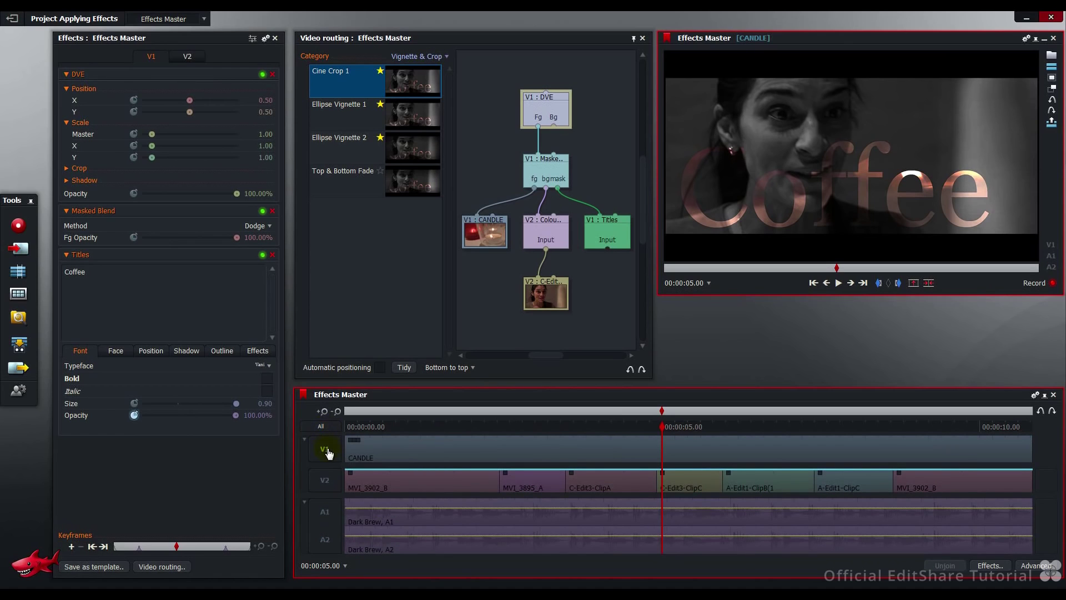
{"action": "left_click", "coordinate": [327, 451]}
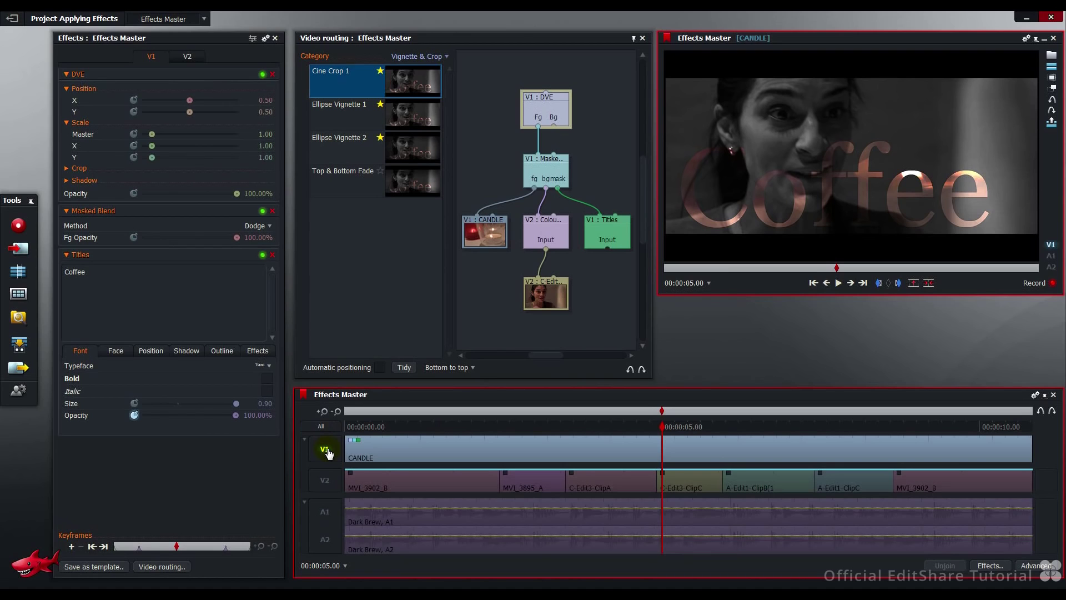
{"action": "key", "text": "c"}
{"action": "left_click", "coordinate": [634, 423]}
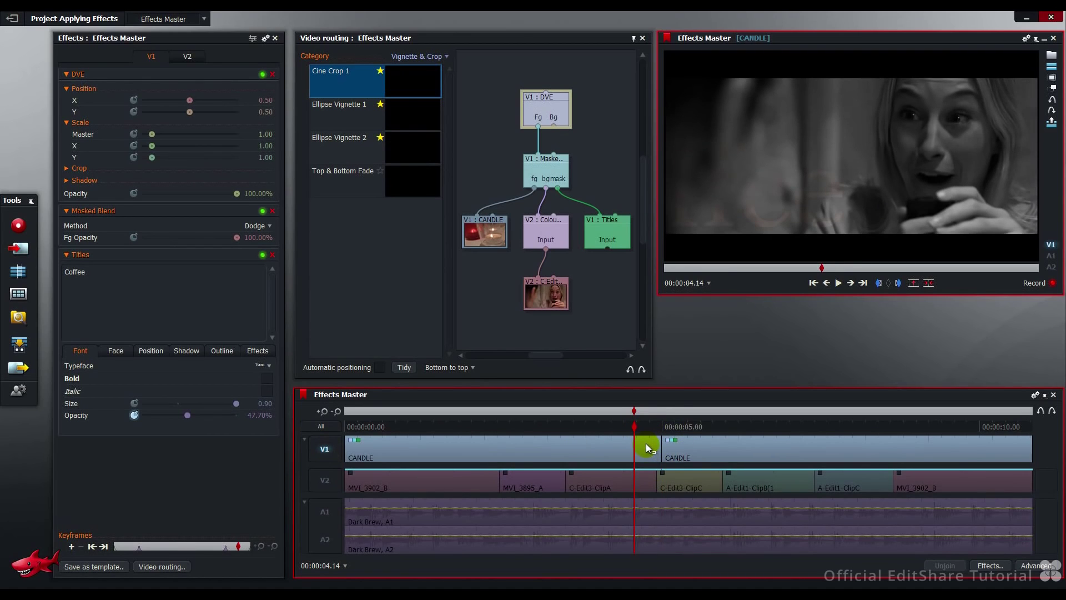
{"action": "left_click", "coordinate": [543, 426]}
{"action": "mouse_move", "coordinate": [543, 429]}
{"action": "left_mouse_down"}
{"action": "mouse_move", "coordinate": [363, 425]}
{"action": "mouse_move", "coordinate": [643, 430]}
{"action": "mouse_move", "coordinate": [528, 429]}
{"action": "left_mouse_up"}
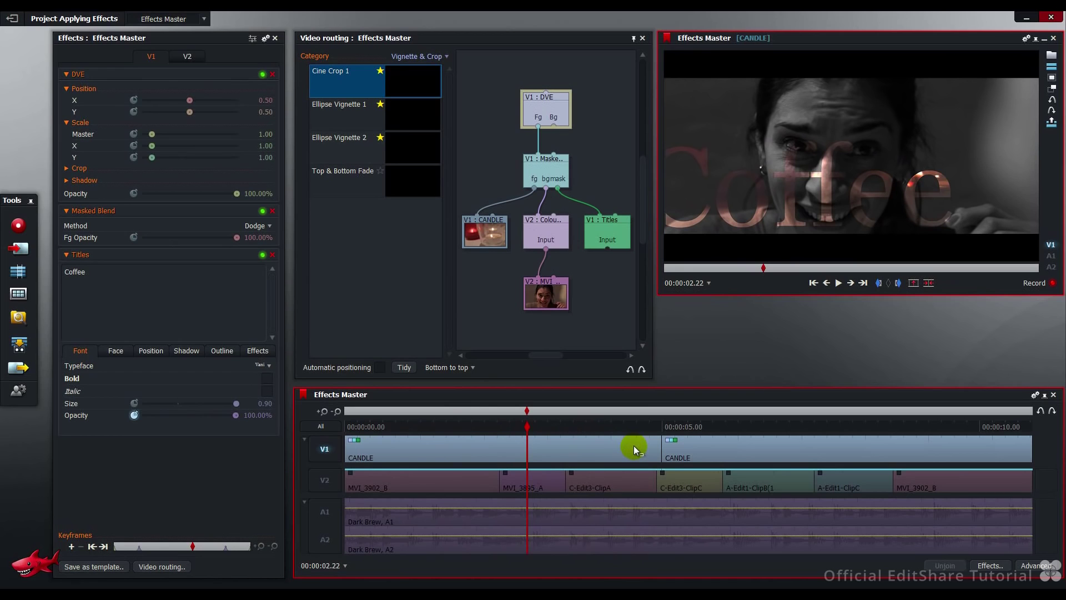
Replace the second CANDLE segment's title text with a "By" credit containing the person's name, and reduce its font size
{"action": "left_click", "coordinate": [683, 428]}
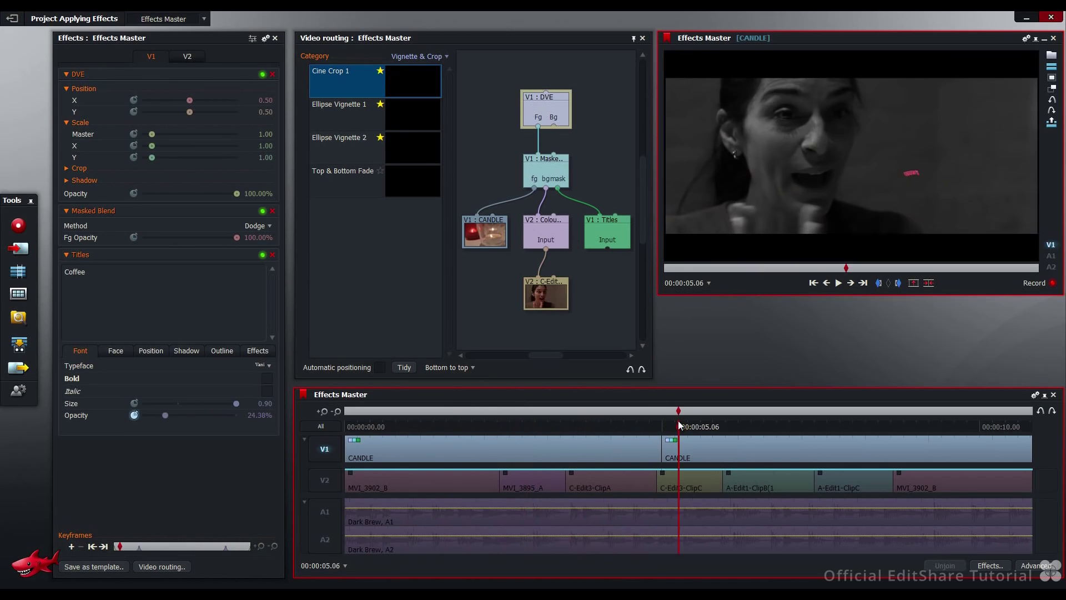
{"action": "left_click_drag", "start_coordinate": [695, 426], "coordinate": [791, 437]}
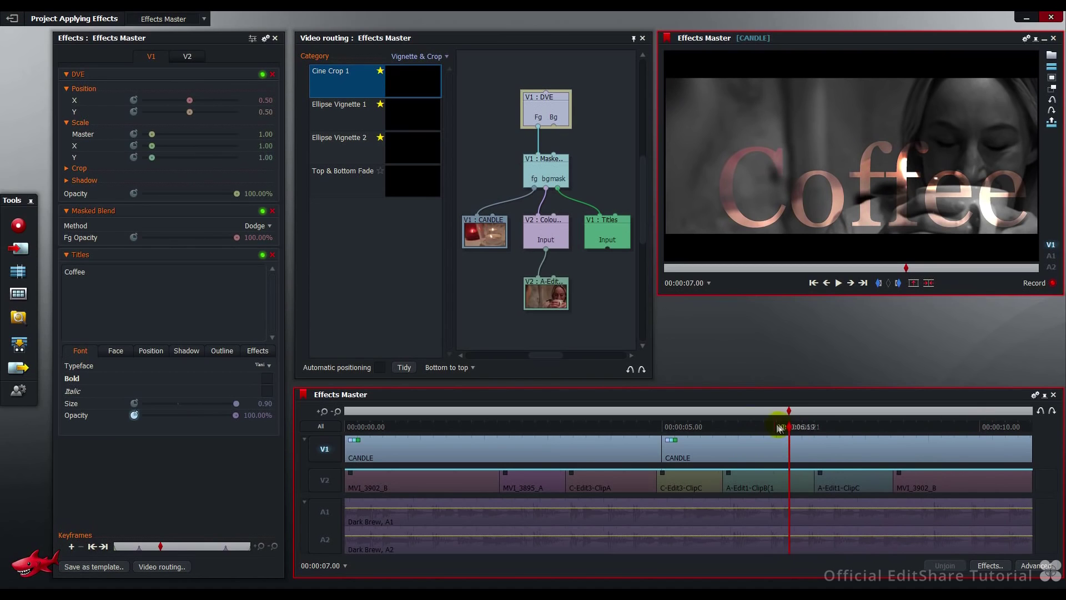
{"action": "left_click", "coordinate": [100, 273]}
{"action": "left_click_drag", "start_coordinate": [99, 273], "coordinate": [57, 273]}
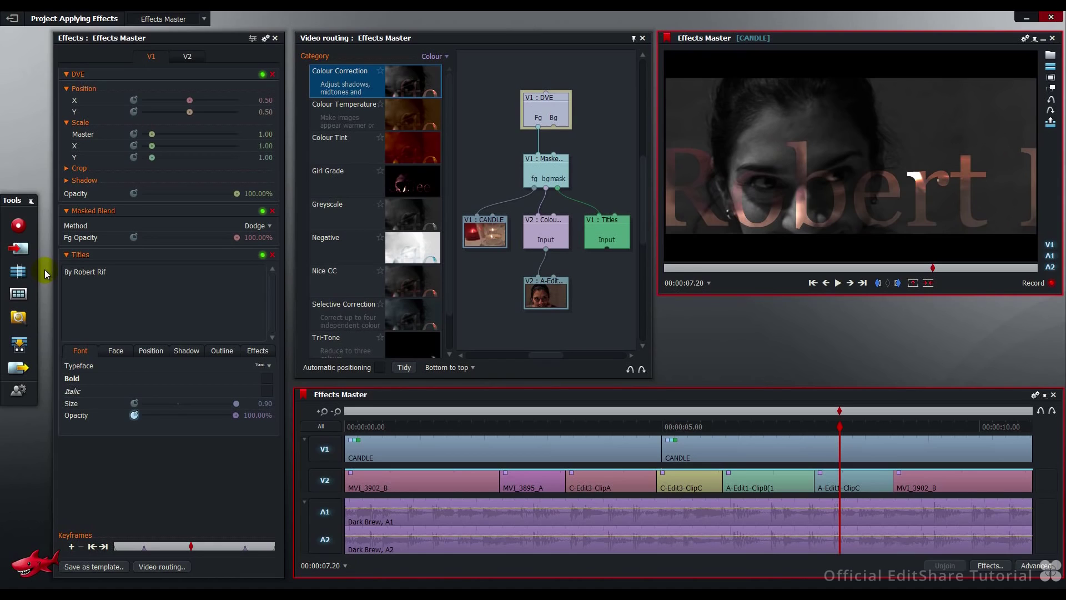
{"action": "left_click", "coordinate": [266, 402]}
{"action": "key", "text": "BackSpace"}
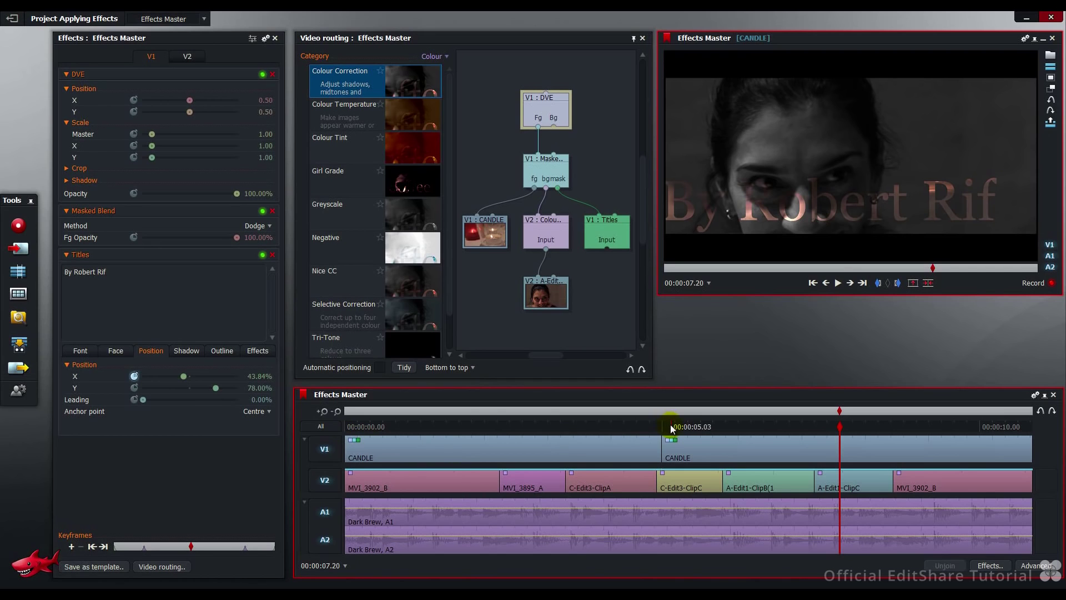
{"action": "left_click", "coordinate": [671, 425]}
{"action": "left_click_drag", "start_coordinate": [671, 425], "coordinate": [743, 428]}
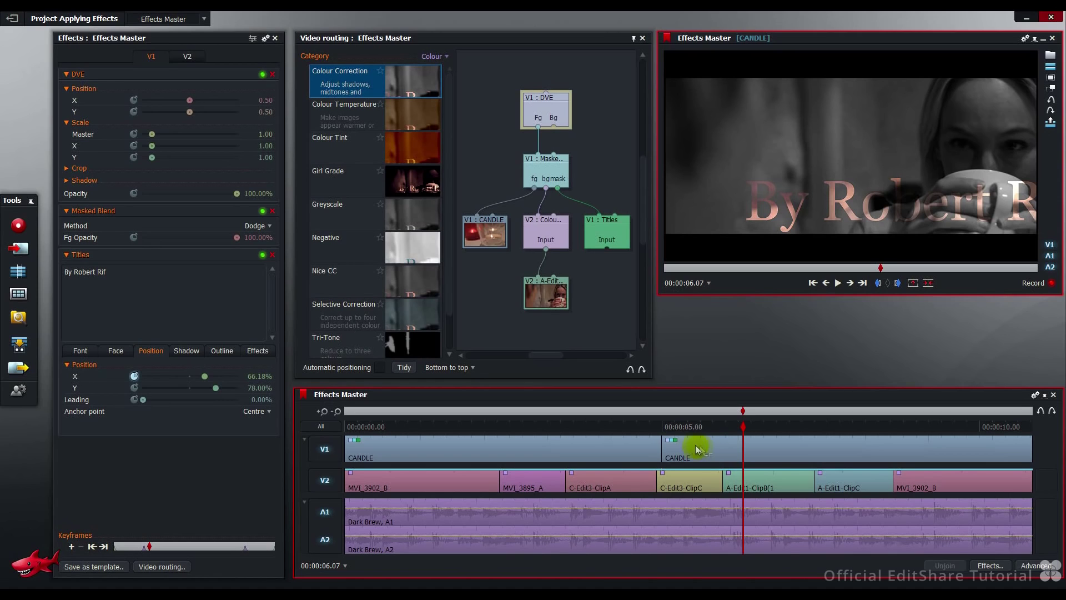
Add a 75-frame dissolve centred on the cut between the two CANDLE segments on V1 and review the transition
{"action": "right_click", "coordinate": [662, 443]}
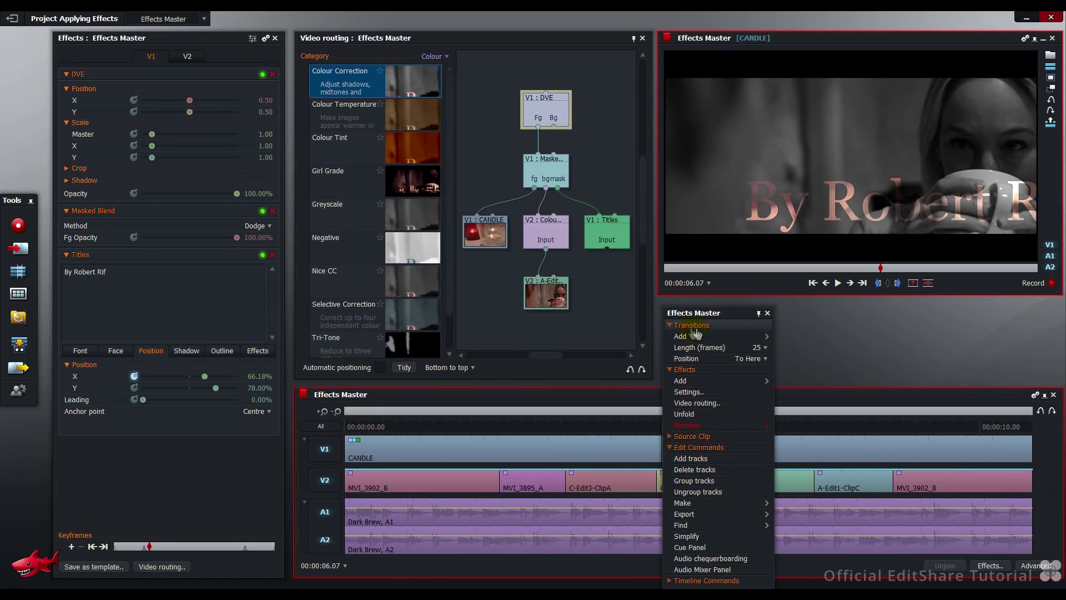
{"action": "left_click", "coordinate": [761, 348]}
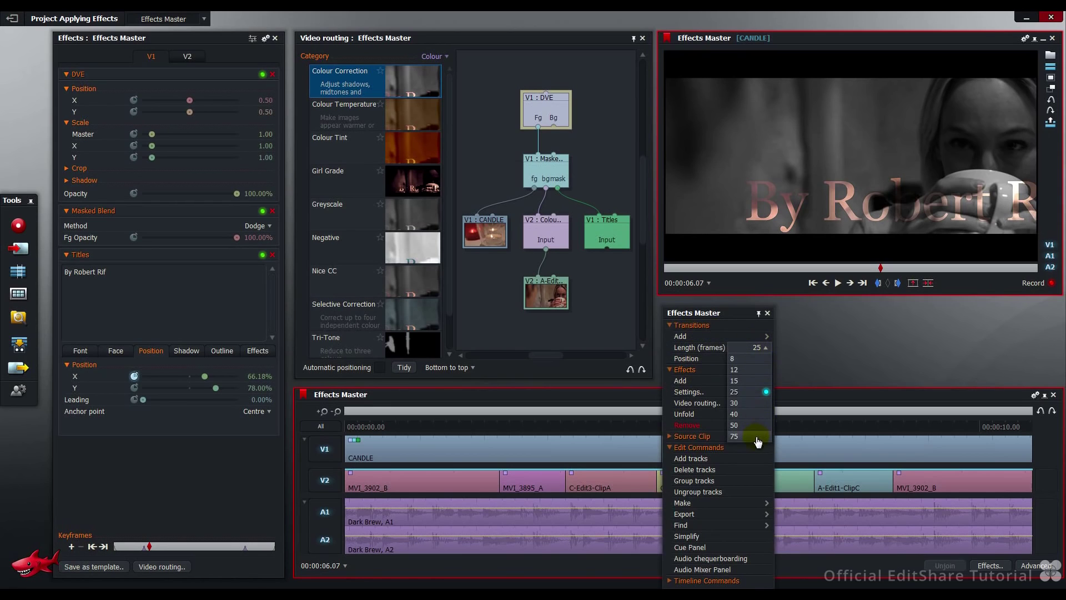
{"action": "left_click", "coordinate": [758, 436]}
{"action": "left_click", "coordinate": [763, 358]}
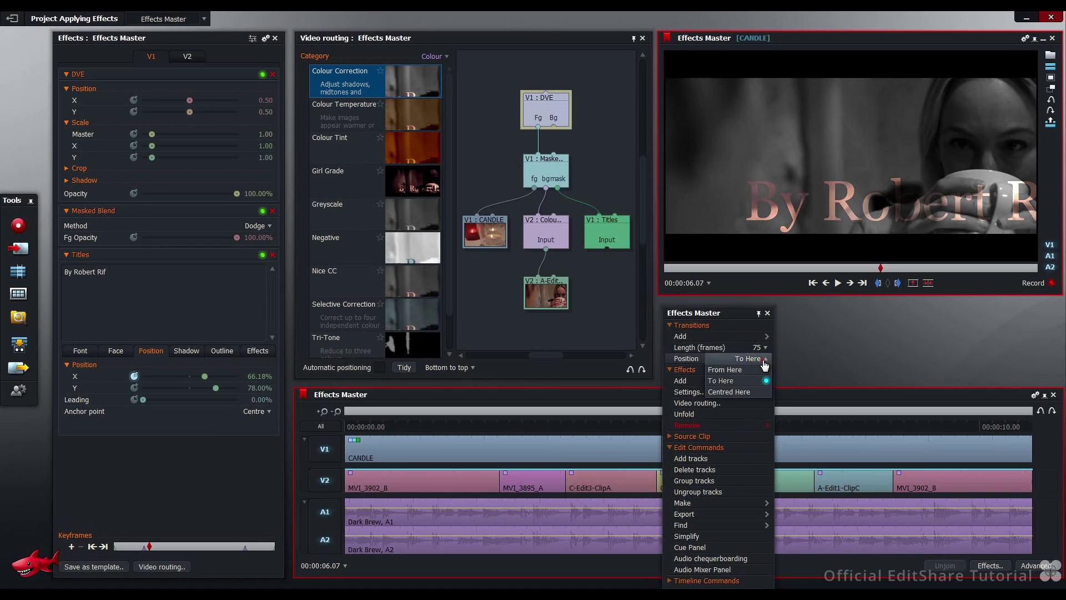
{"action": "left_click", "coordinate": [765, 392]}
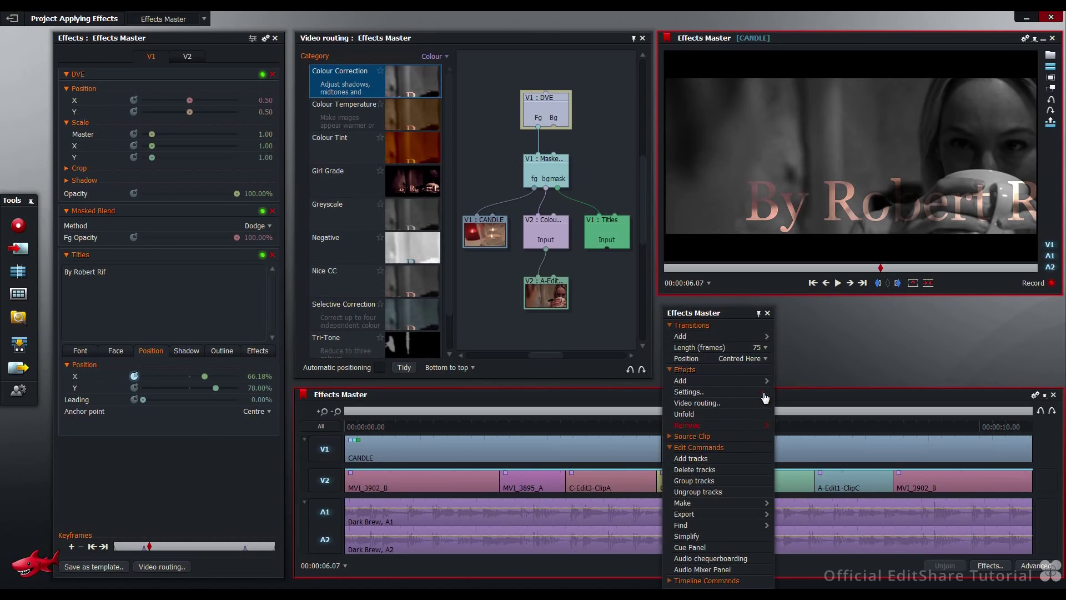
{"action": "mouse_move", "coordinate": [759, 337]}
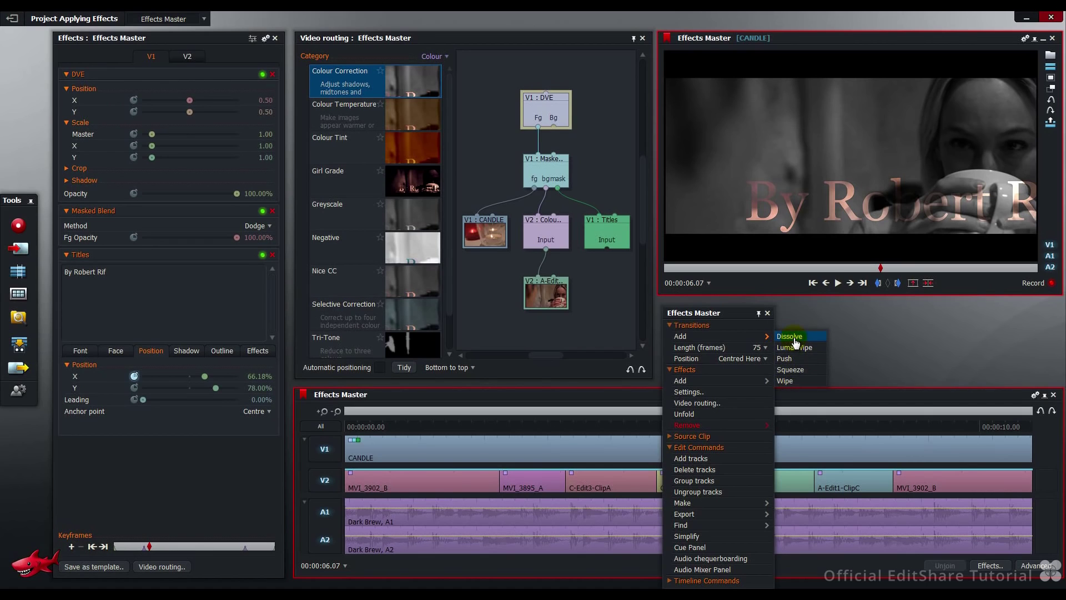
{"action": "left_click", "coordinate": [794, 339]}
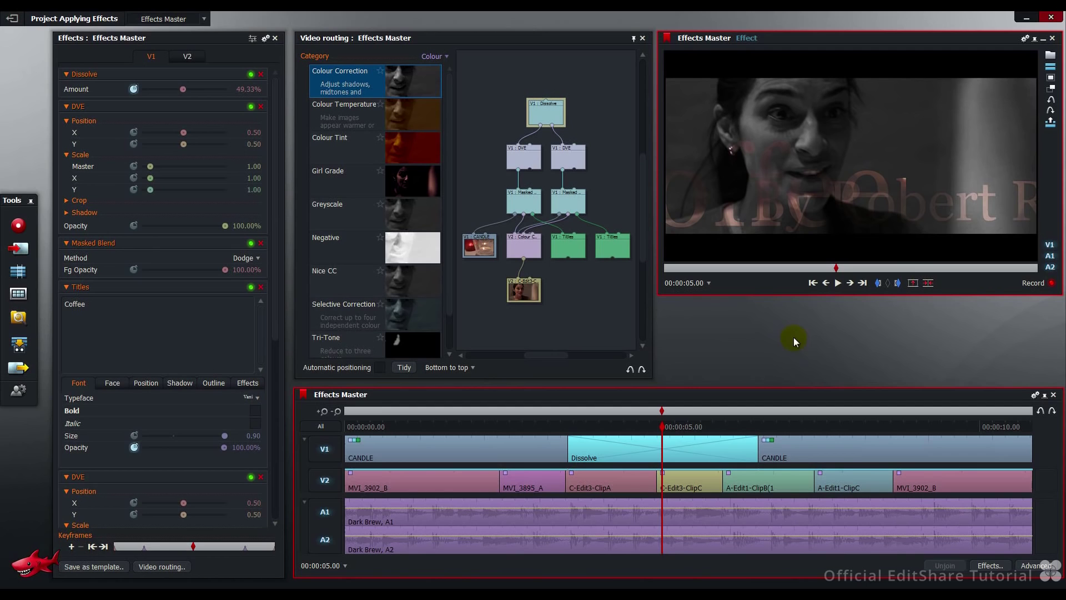
{"action": "left_click", "coordinate": [544, 426]}
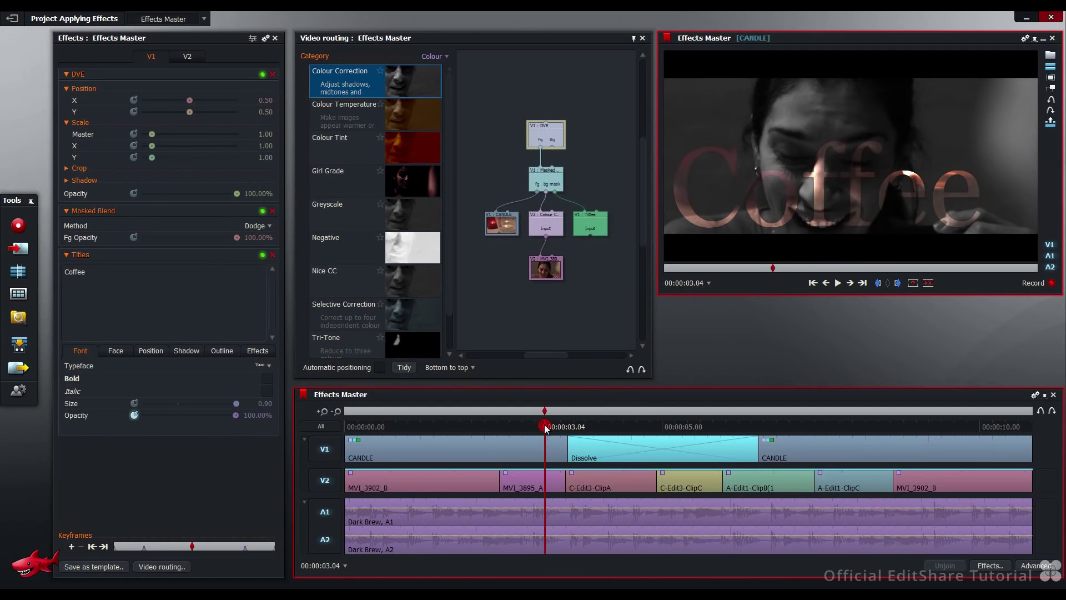
{"action": "left_click_drag", "start_coordinate": [546, 428], "coordinate": [736, 426]}
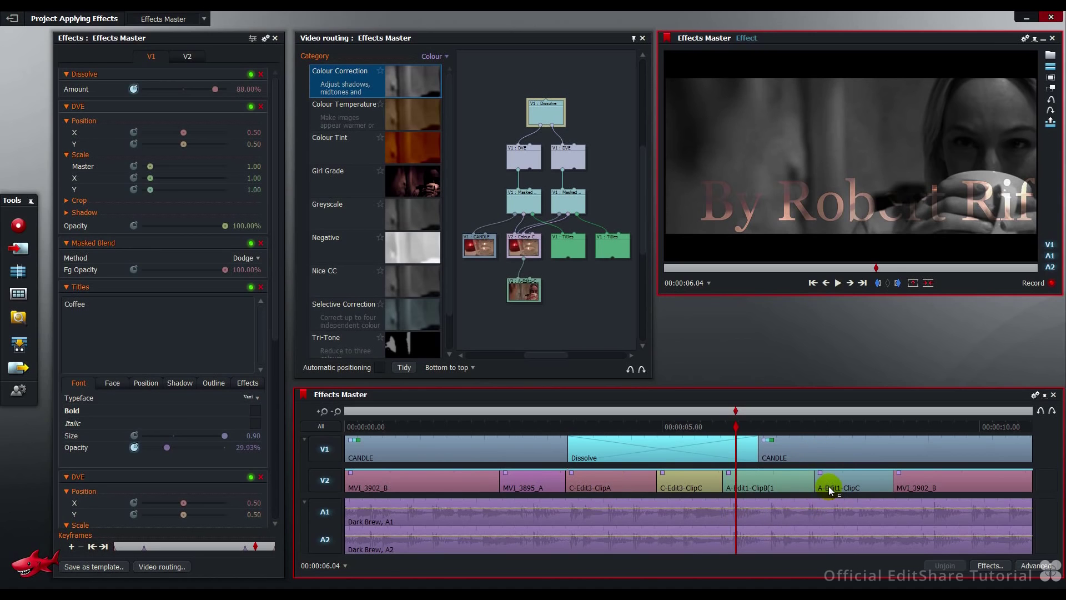
Disable V1 and add a 15-frame Dissolve from the Mixes category, centred on the V2 cut between MVI_3902_B and MVI_3895_A
{"action": "left_click", "coordinate": [502, 426]}
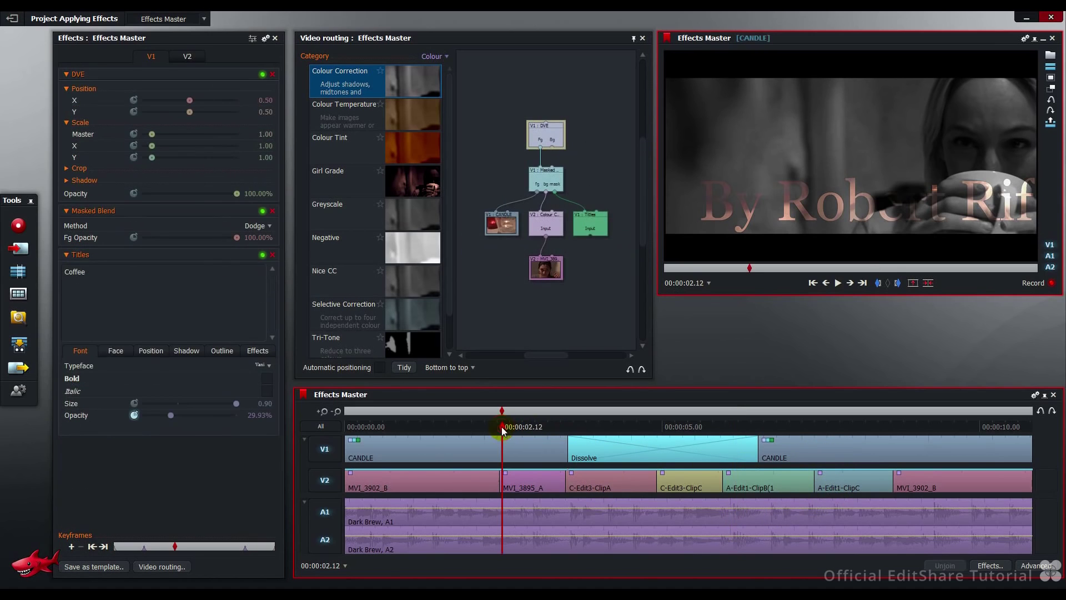
{"action": "left_click", "coordinate": [813, 283]}
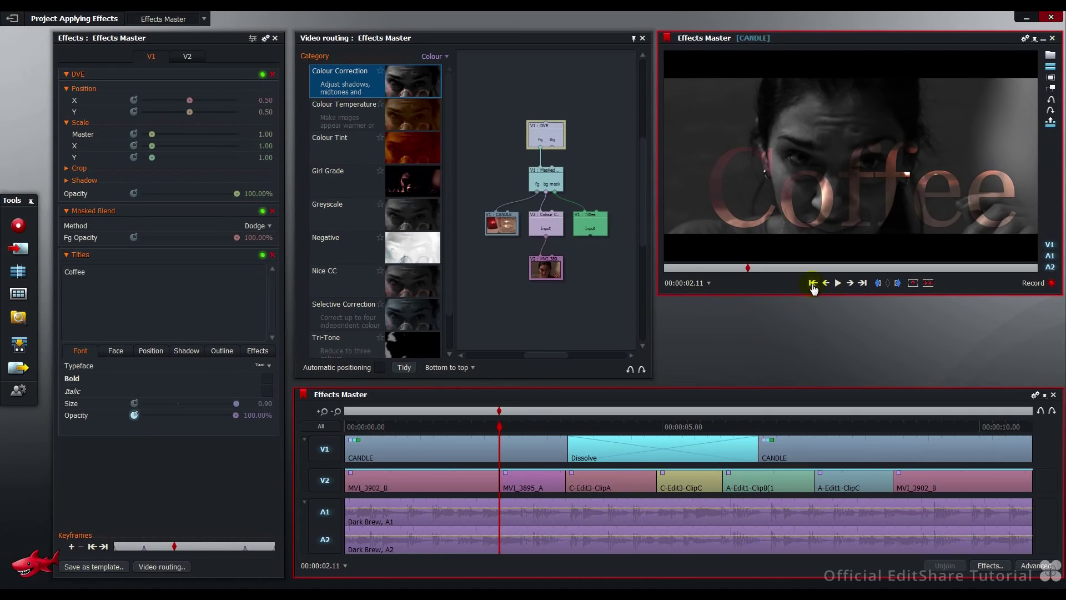
{"action": "left_click", "coordinate": [987, 565]}
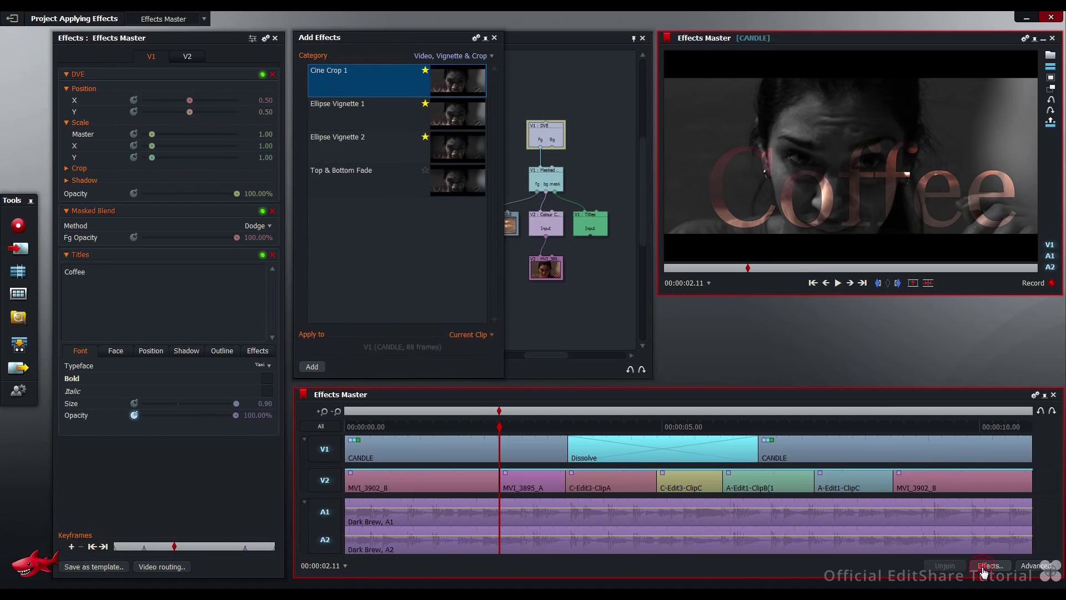
{"action": "left_click", "coordinate": [437, 54]}
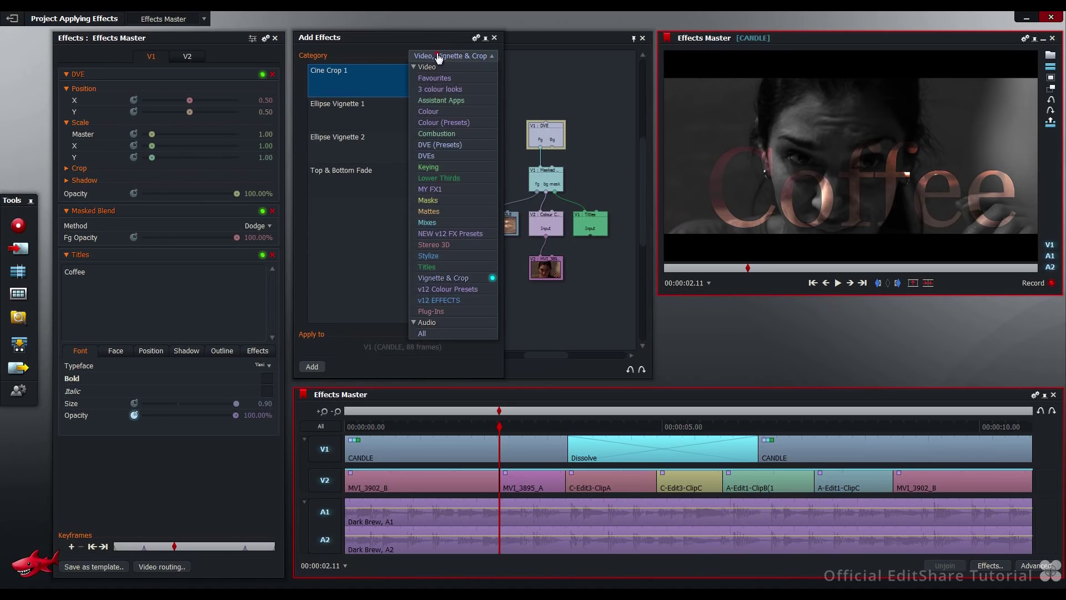
{"action": "left_click", "coordinate": [441, 227]}
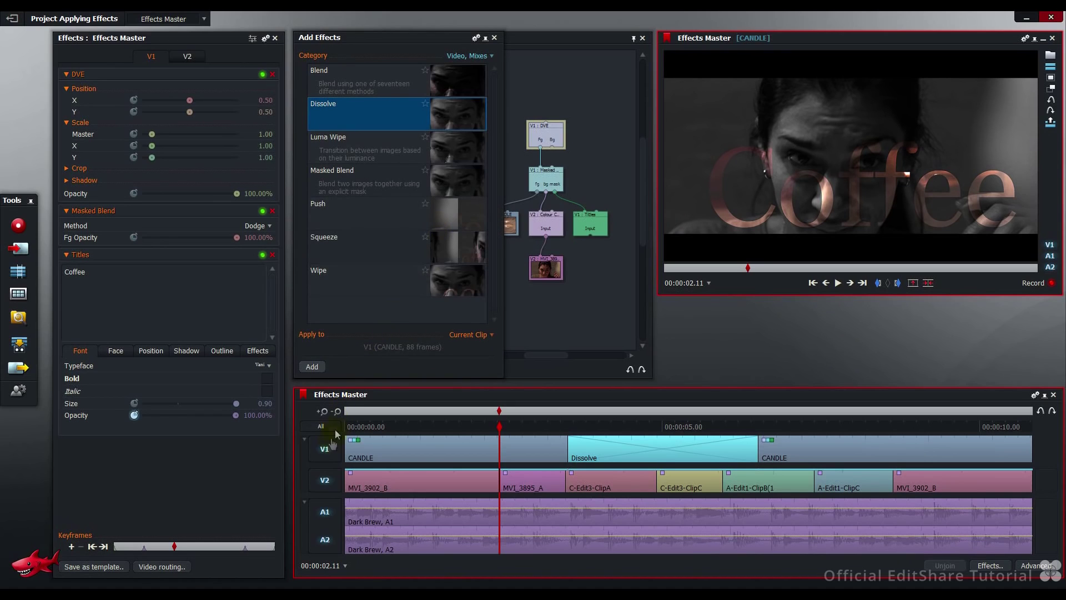
{"action": "left_click", "coordinate": [327, 449]}
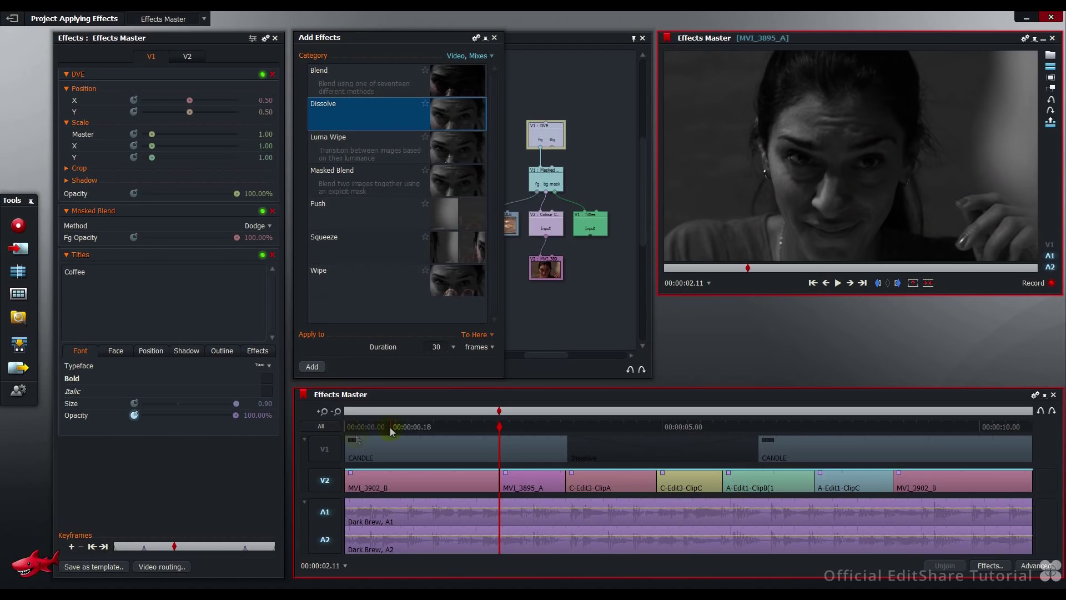
{"action": "left_click", "coordinate": [454, 348]}
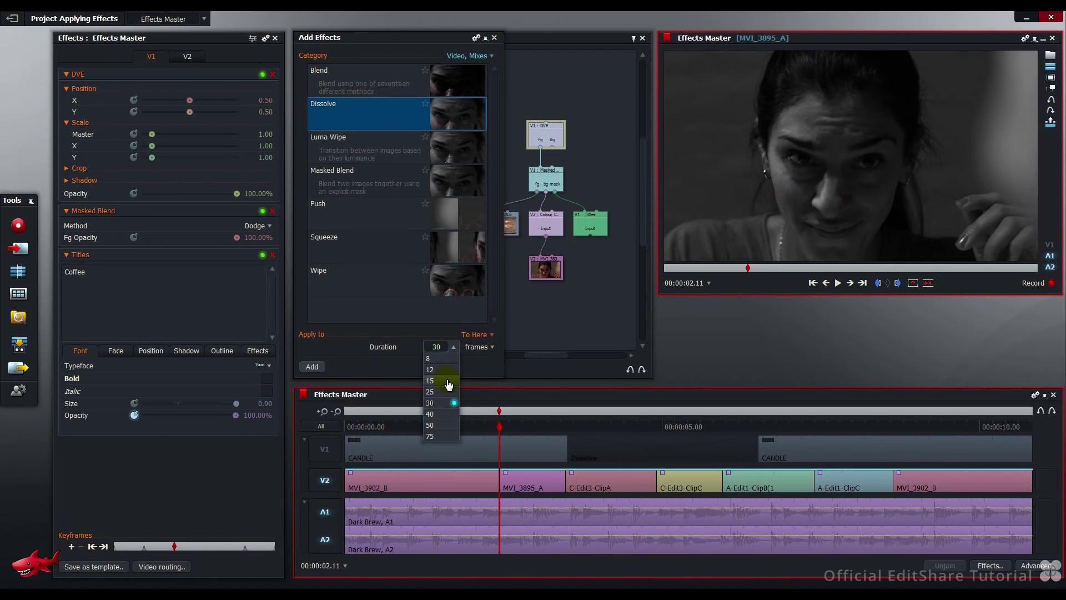
{"action": "left_click", "coordinate": [448, 382]}
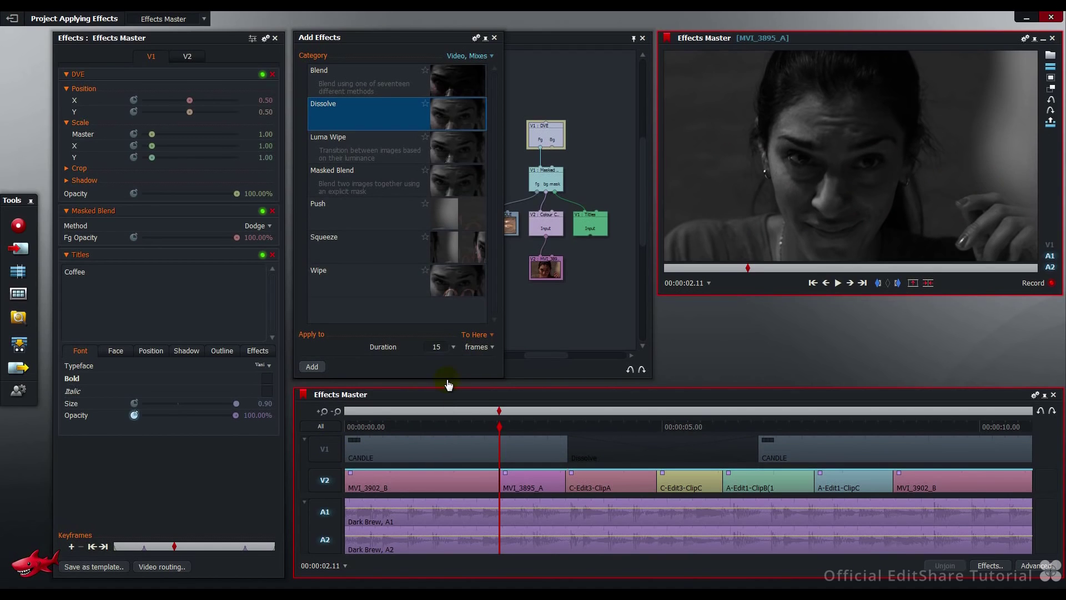
{"action": "left_click", "coordinate": [487, 335]}
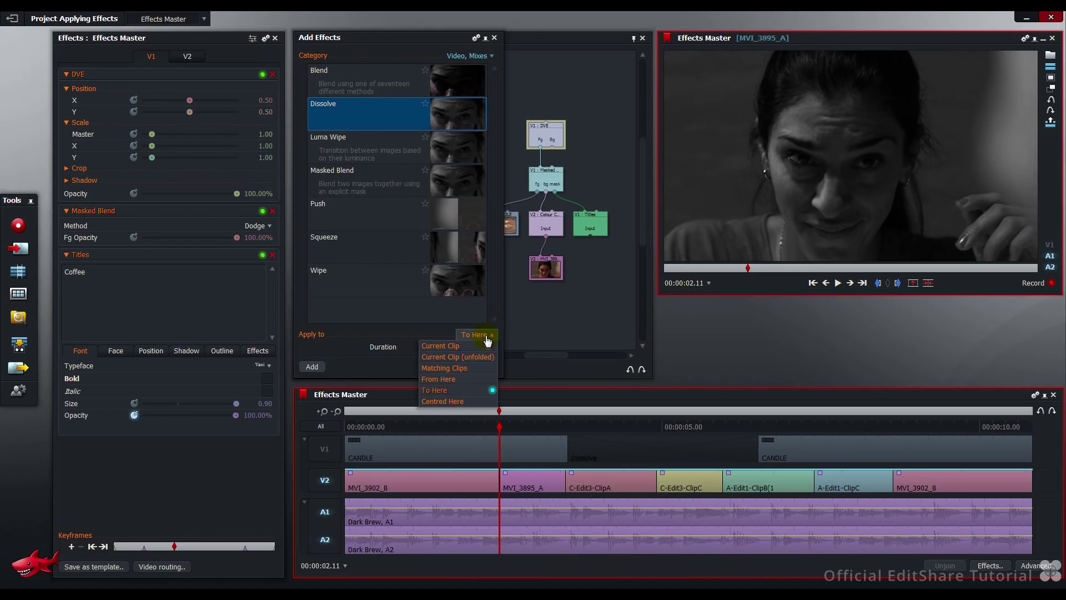
{"action": "left_click", "coordinate": [471, 402]}
{"action": "left_click", "coordinate": [313, 366]}
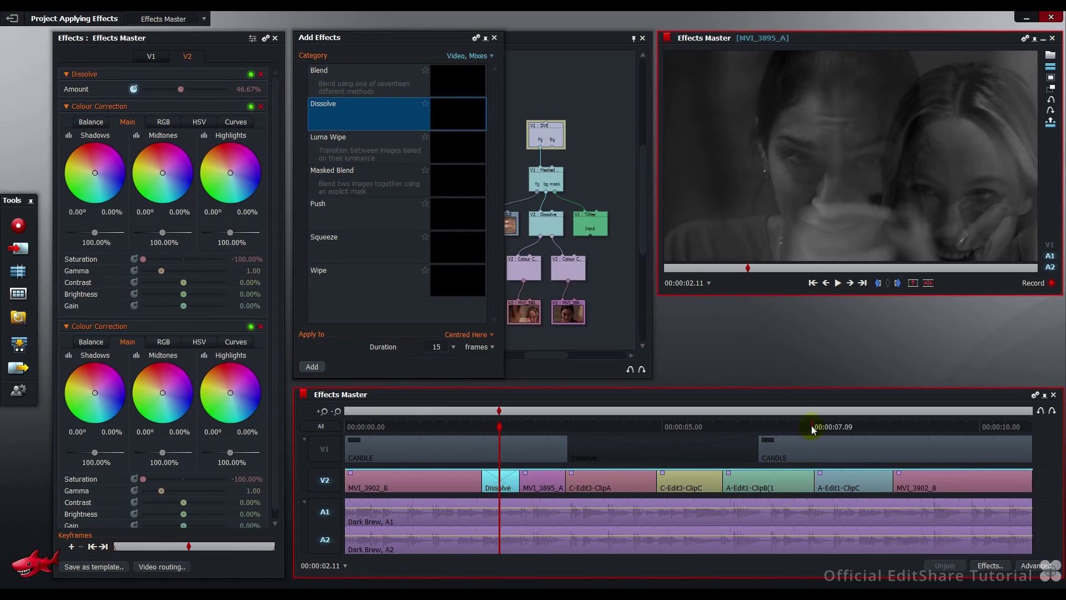
Apply the same centred 15-frame Dissolve to the V2 cut between A-Edit1-ClipB[1] and A-Edit1-ClipC at 00:00:07.10
{"action": "left_click", "coordinate": [811, 429]}
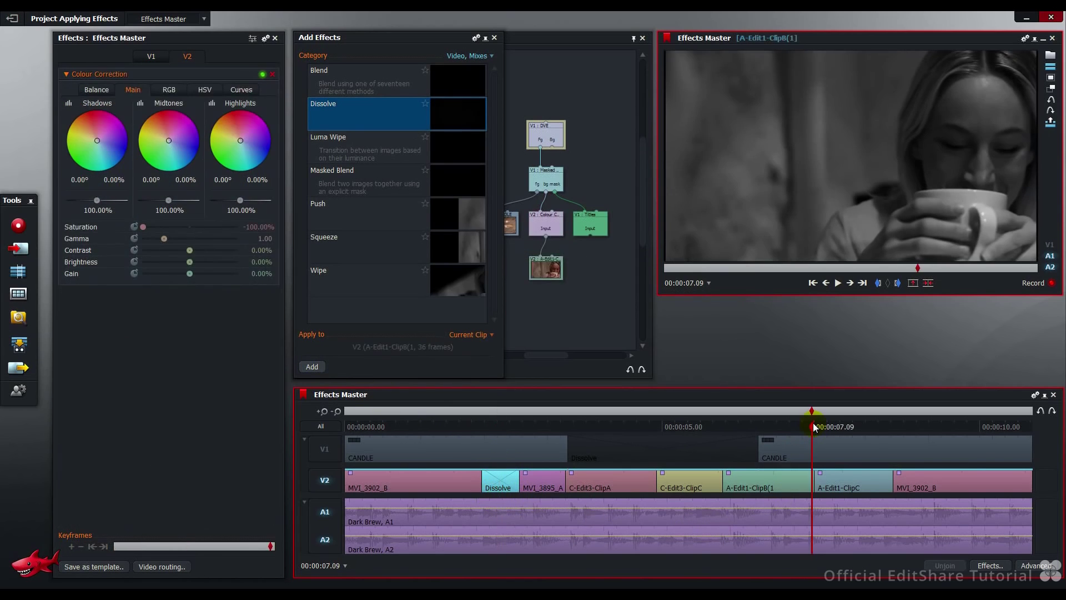
{"action": "left_click", "coordinate": [862, 283]}
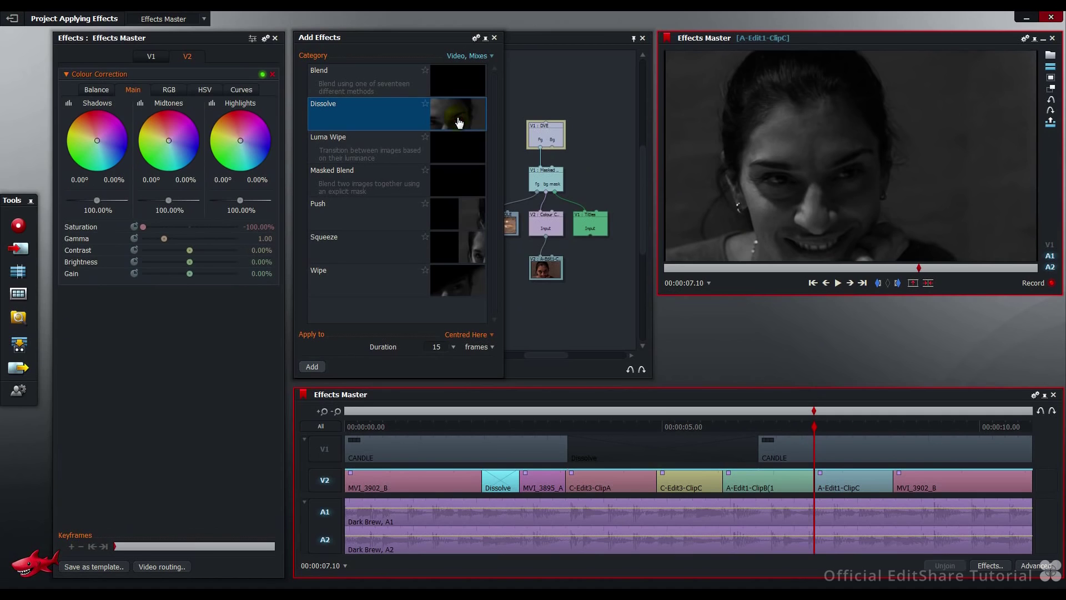
{"action": "left_click_drag", "start_coordinate": [459, 123], "coordinate": [824, 481]}
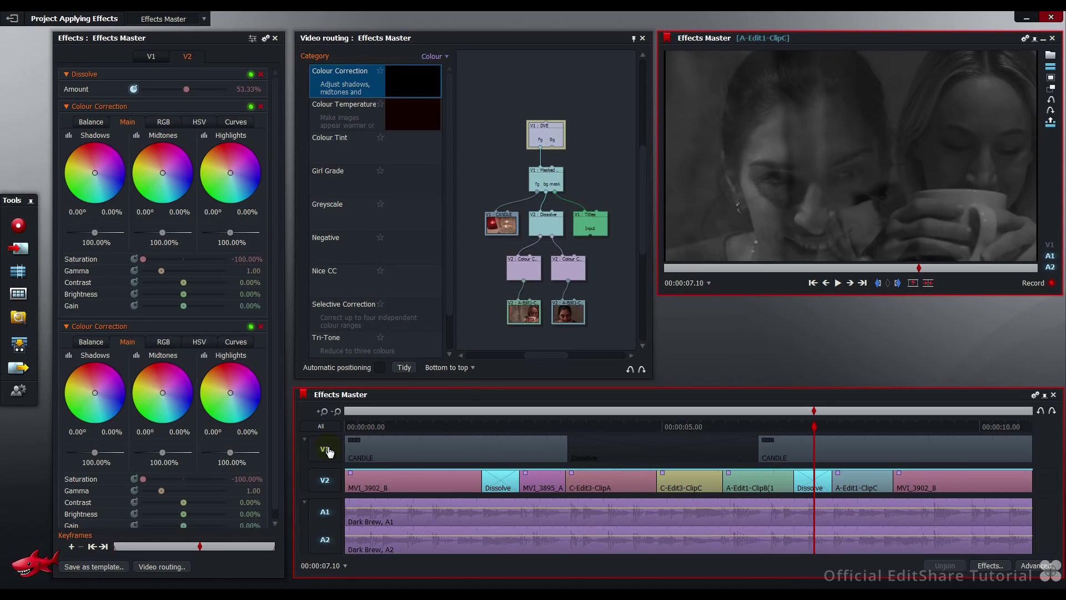
Re-enable V1 and choose Dissolve as the replacement for the first Dissolve between clips on V2
{"action": "left_click", "coordinate": [326, 450]}
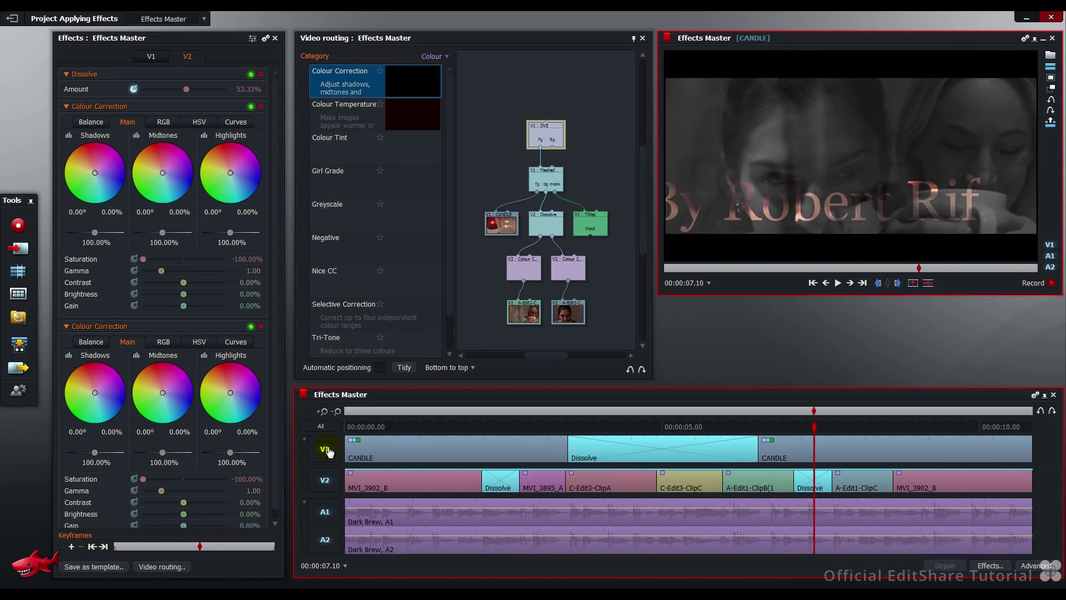
{"action": "right_click", "coordinate": [499, 481]}
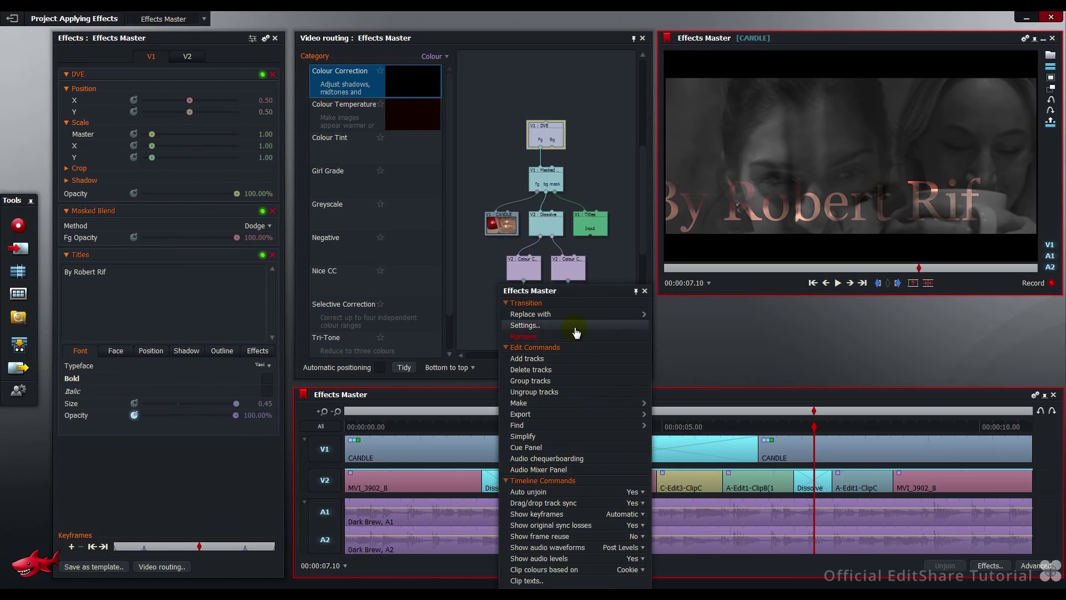
{"action": "mouse_move", "coordinate": [578, 314]}
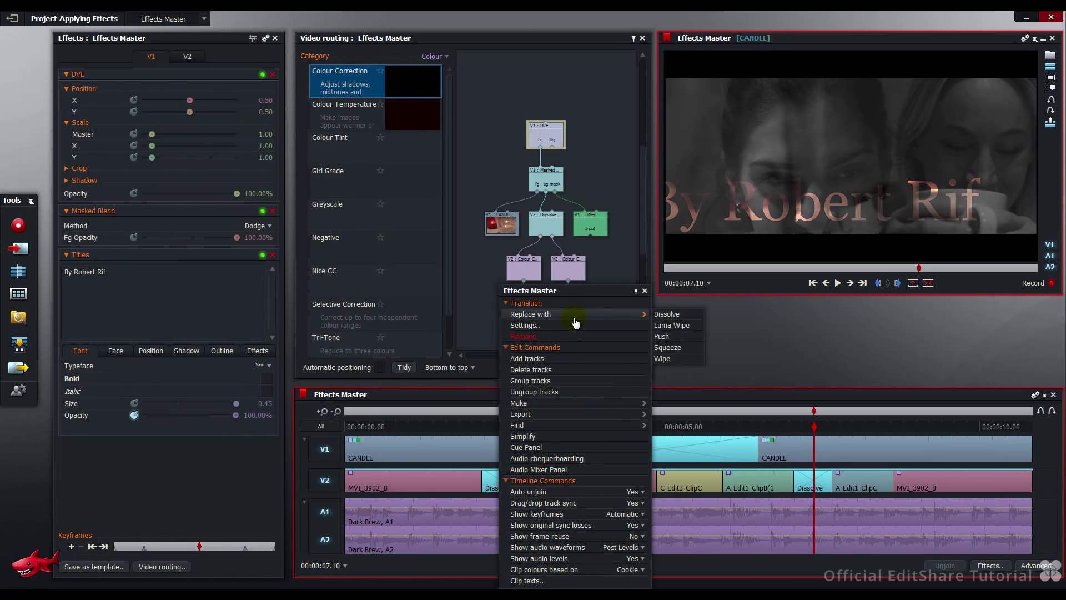
{"action": "left_click", "coordinate": [671, 315]}
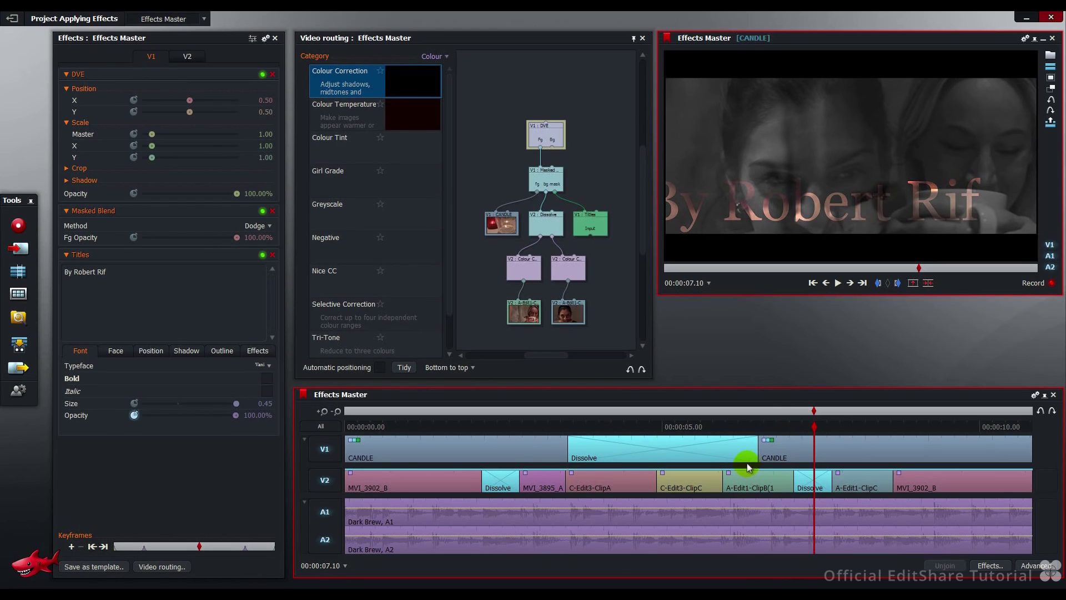
Extend the end of the V1 Dissolve between the CANDLE segments by nudging it forwards 10 frames
{"action": "left_click", "coordinate": [758, 447]}
{"action": "left_click", "coordinate": [701, 455]}
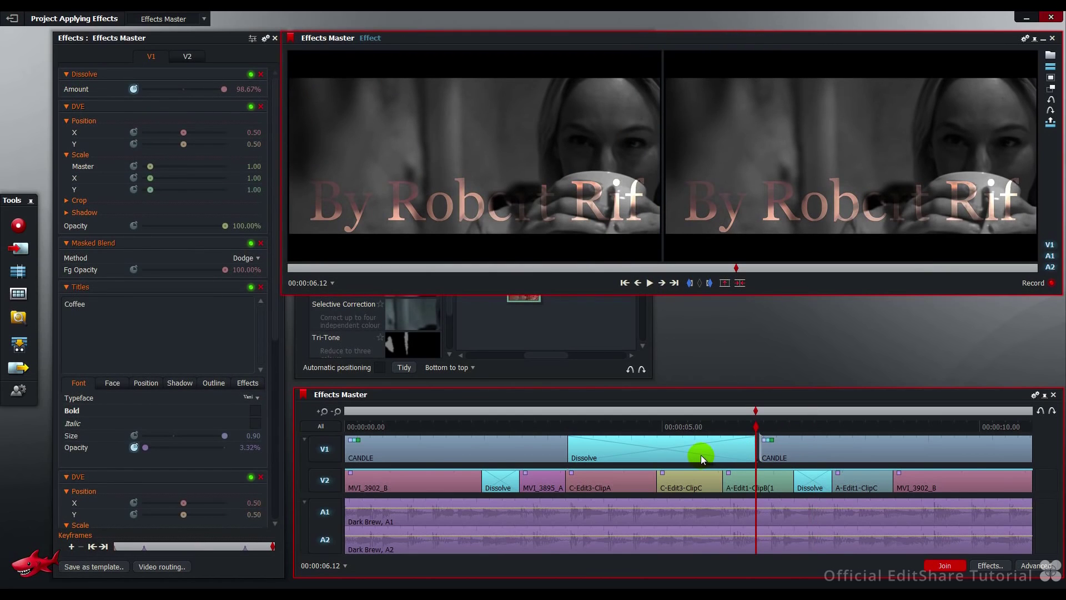
{"action": "key", "text": "plus"}
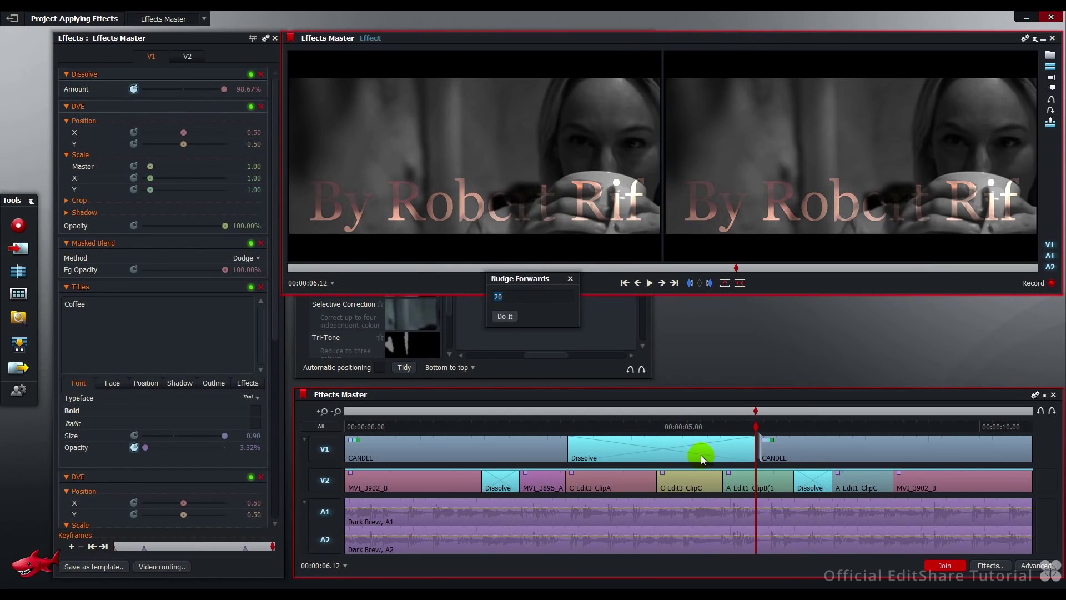
{"action": "type", "text": "10"}
{"action": "left_click", "coordinate": [505, 317]}
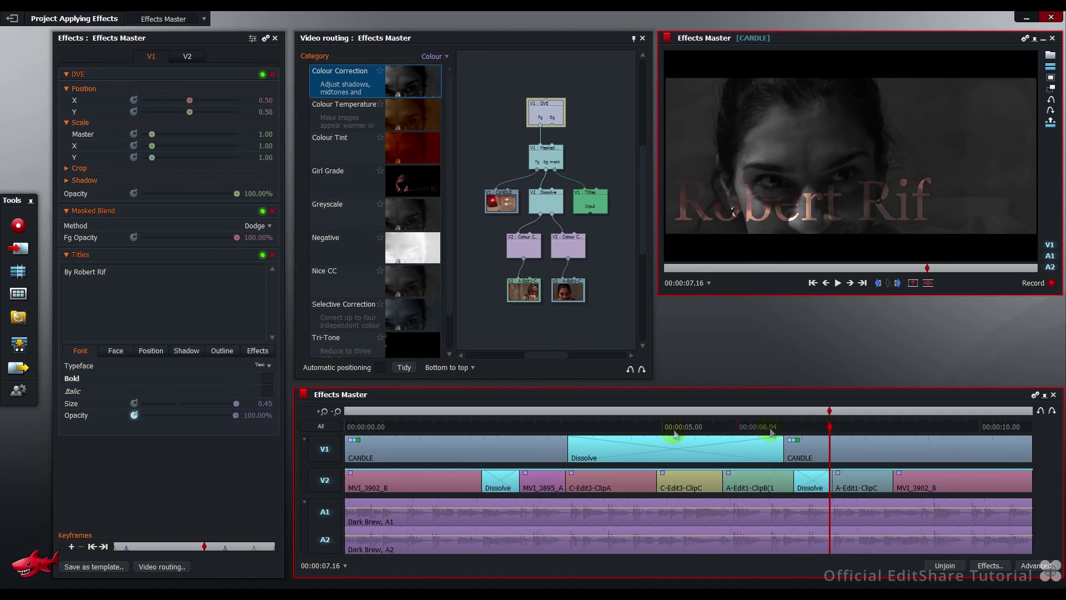
Add a 25-frame Dissolve to V2, positioned From Here at the very start of the sequence
{"action": "left_click", "coordinate": [354, 486]}
{"action": "left_click_drag", "start_coordinate": [360, 425], "coordinate": [335, 425]}
{"action": "left_click", "coordinate": [345, 478]}
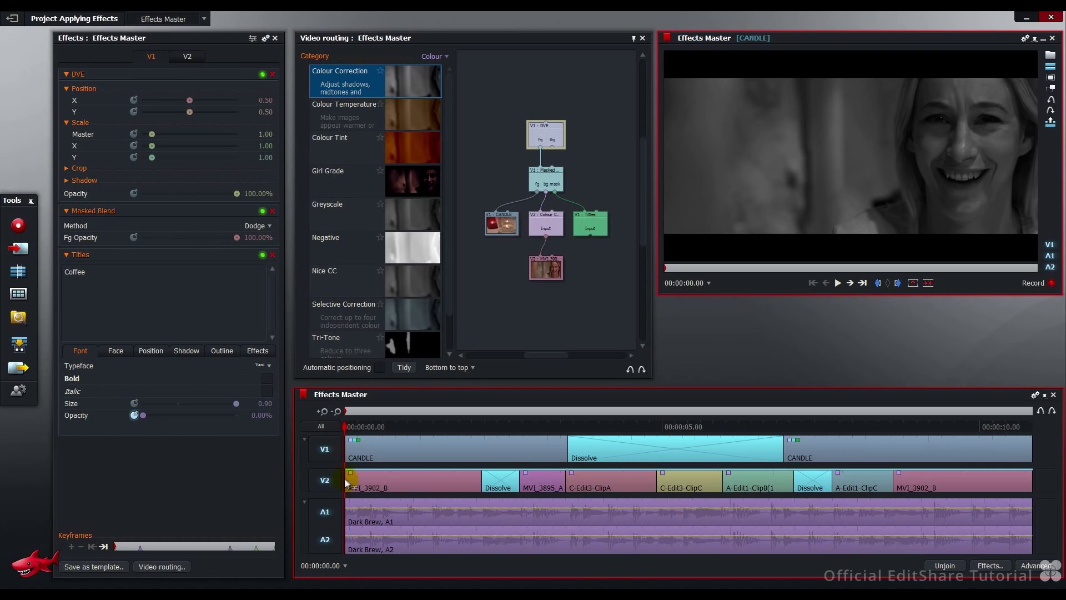
{"action": "right_click", "coordinate": [345, 479]}
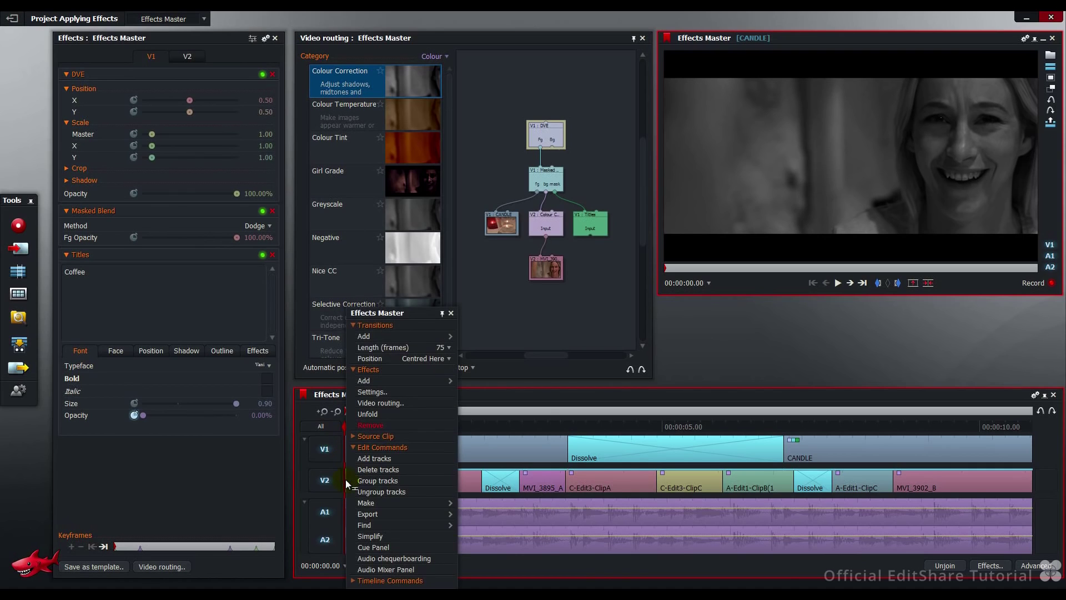
{"action": "left_click", "coordinate": [448, 348]}
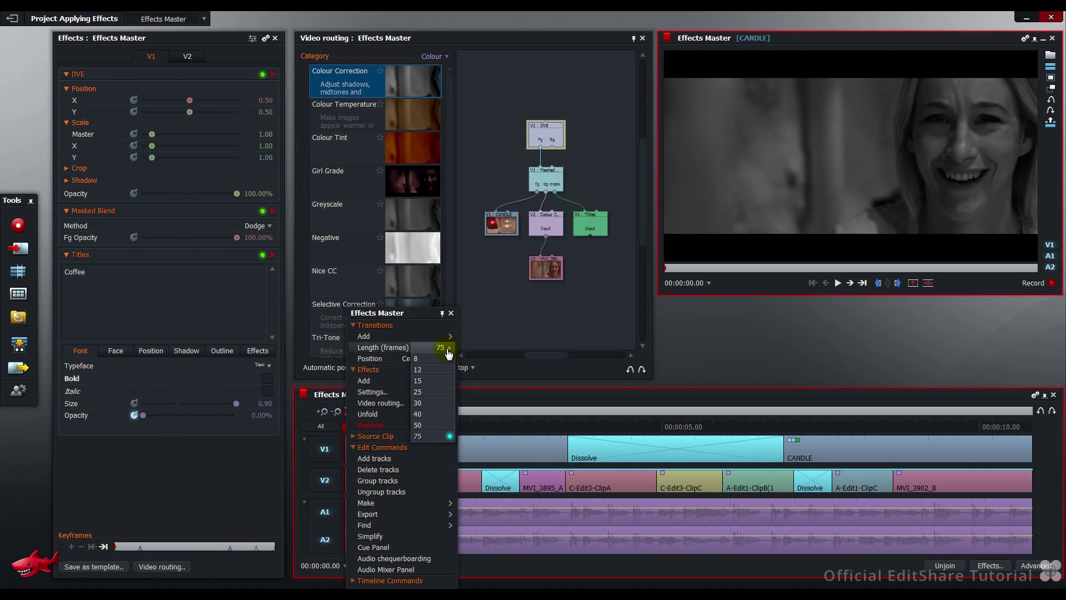
{"action": "left_click", "coordinate": [445, 393]}
{"action": "left_click", "coordinate": [448, 359]}
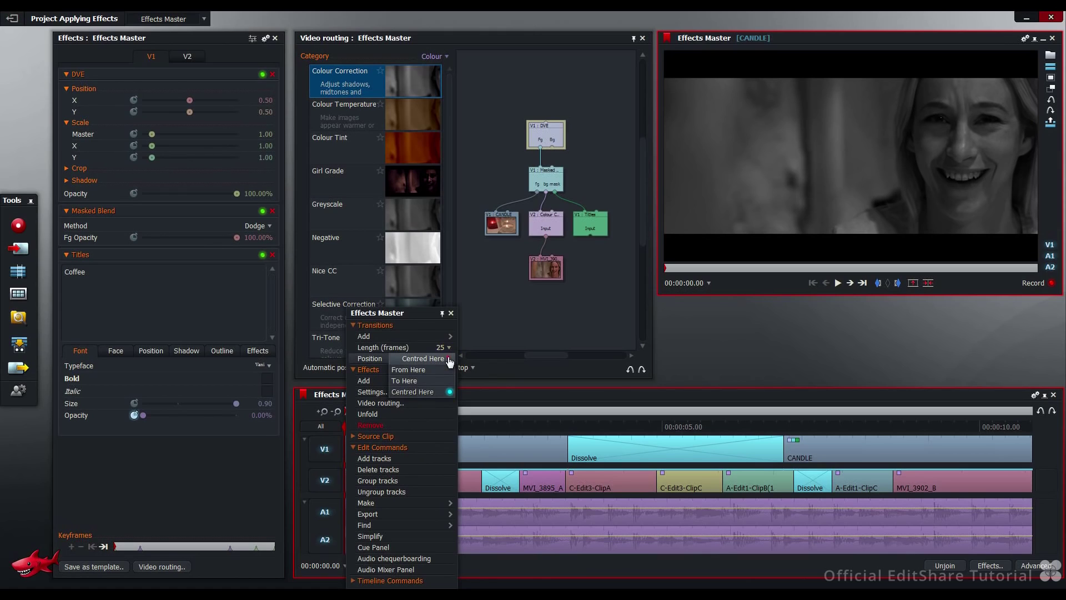
{"action": "left_click", "coordinate": [448, 369]}
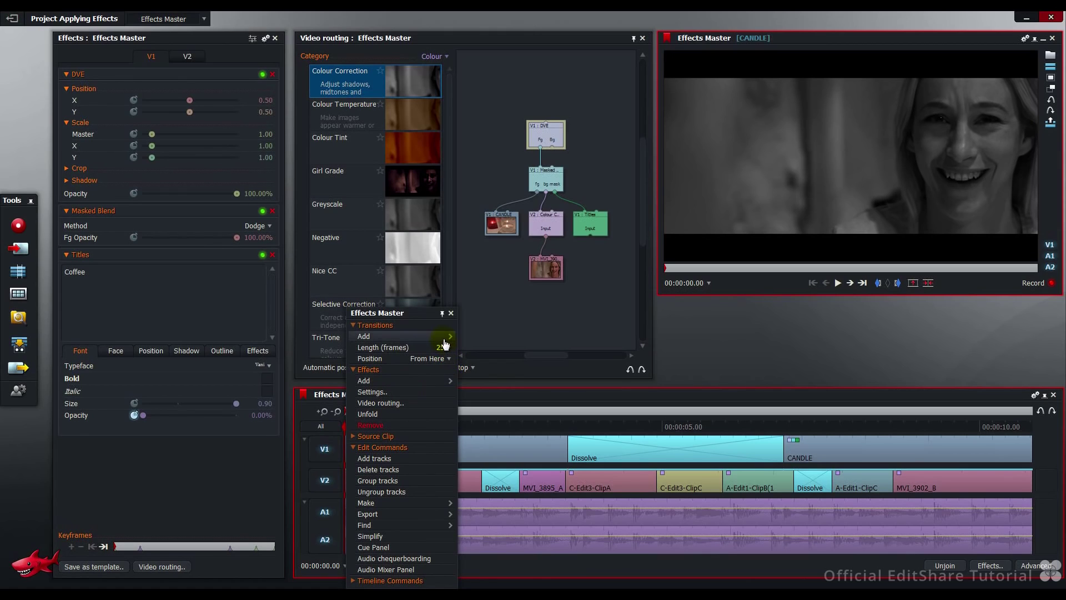
{"action": "left_click", "coordinate": [465, 341]}
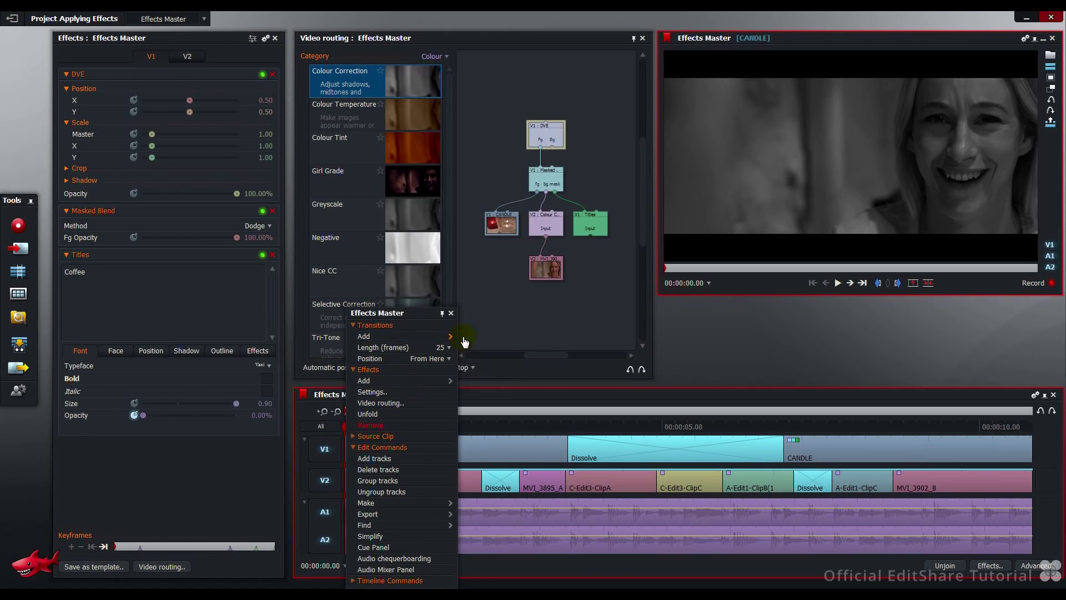
{"action": "left_click", "coordinate": [351, 425]}
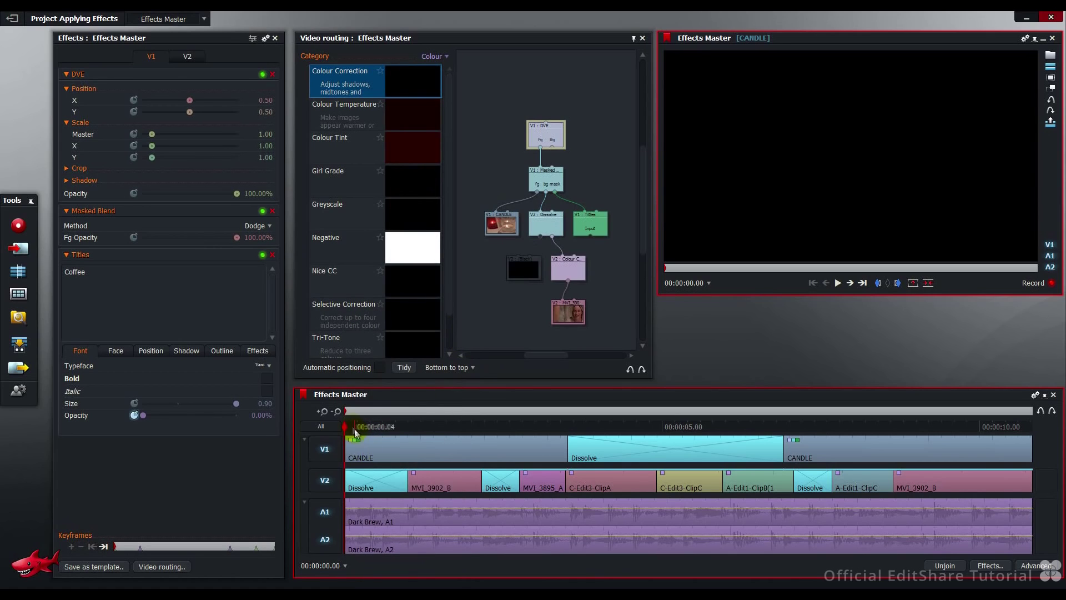
Preview the opening fade and add a 25-frame Crossfade from the start of the Dark Brew audio on A1 and A2
{"action": "left_click_drag", "start_coordinate": [351, 425], "coordinate": [401, 427]}
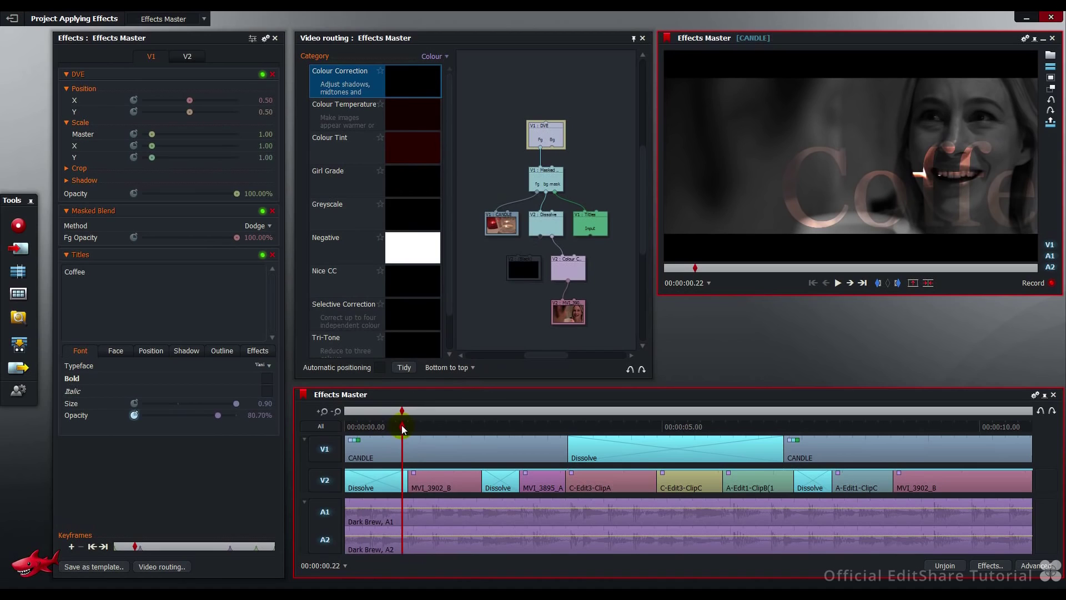
{"action": "right_click", "coordinate": [348, 512]}
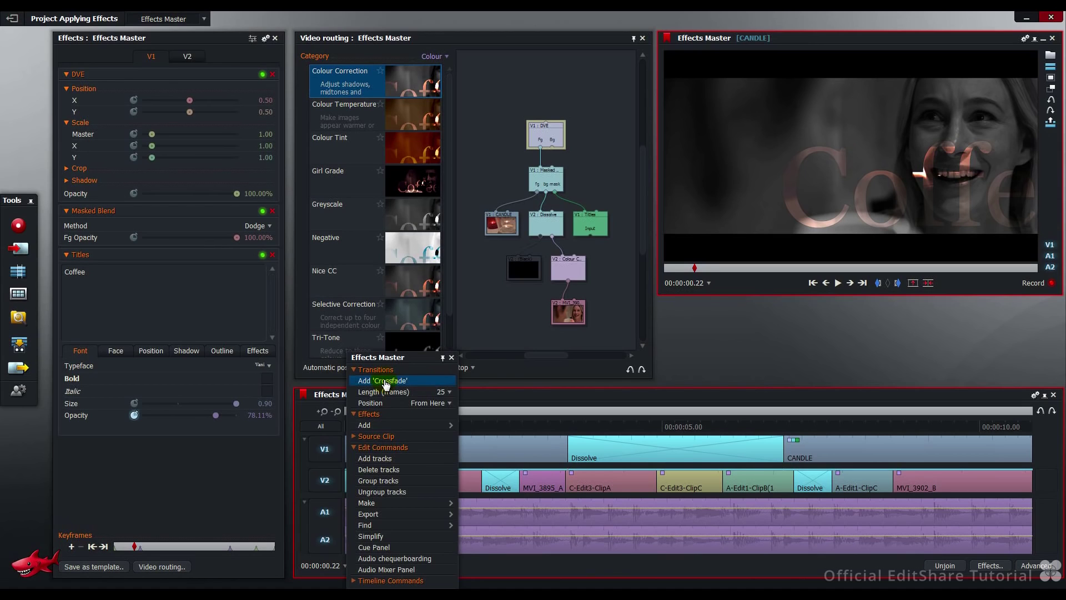
{"action": "left_click", "coordinate": [386, 381]}
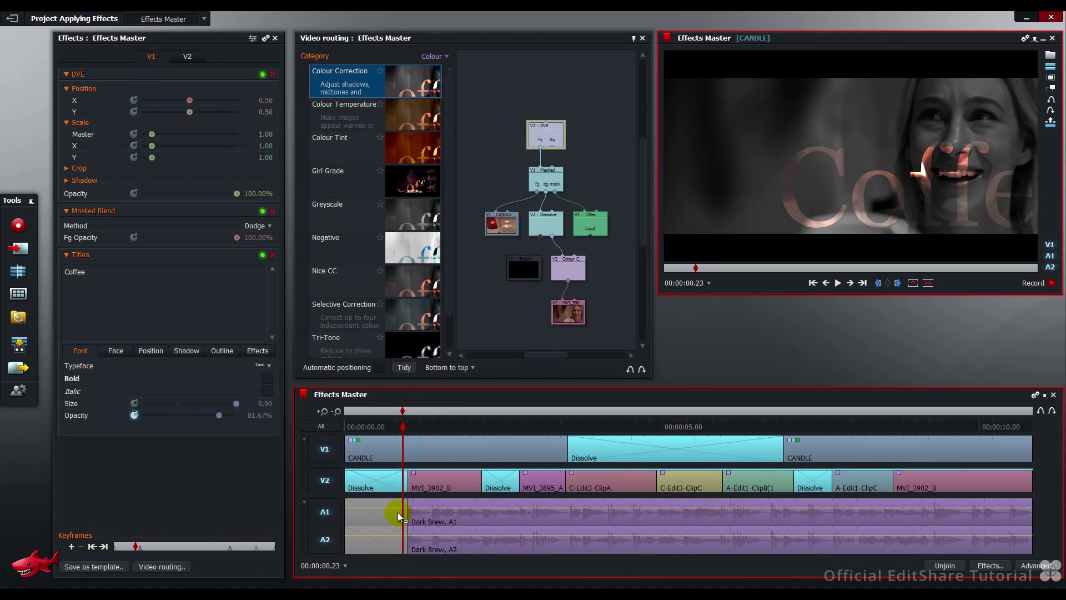
Disable V1 and add a 25-frame Dissolve on V2, positioned To Here at the end of the sequence
{"action": "left_click", "coordinate": [1035, 426]}
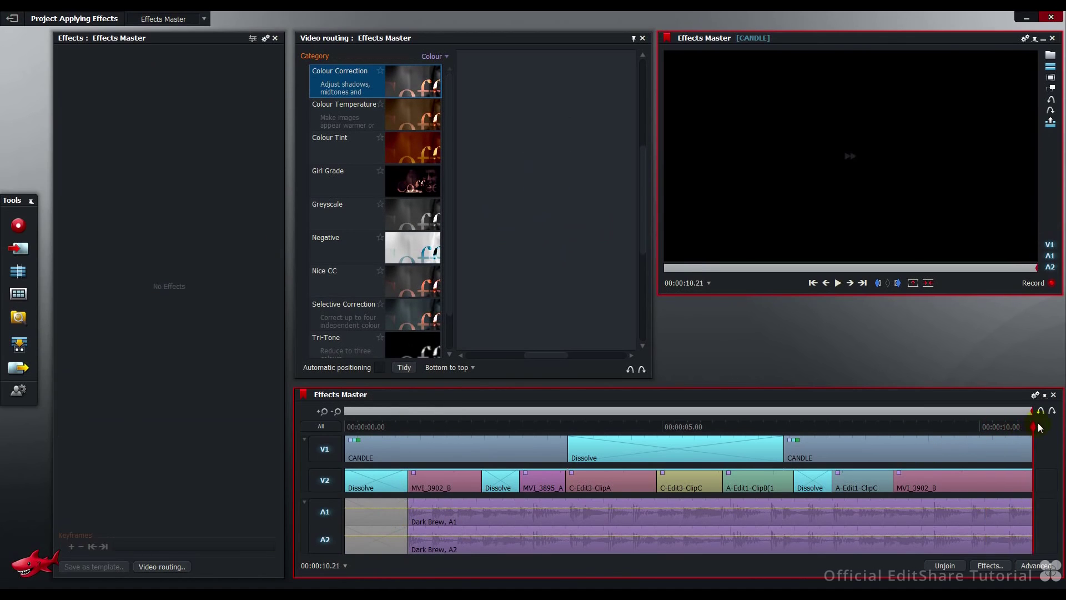
{"action": "left_click", "coordinate": [989, 566]}
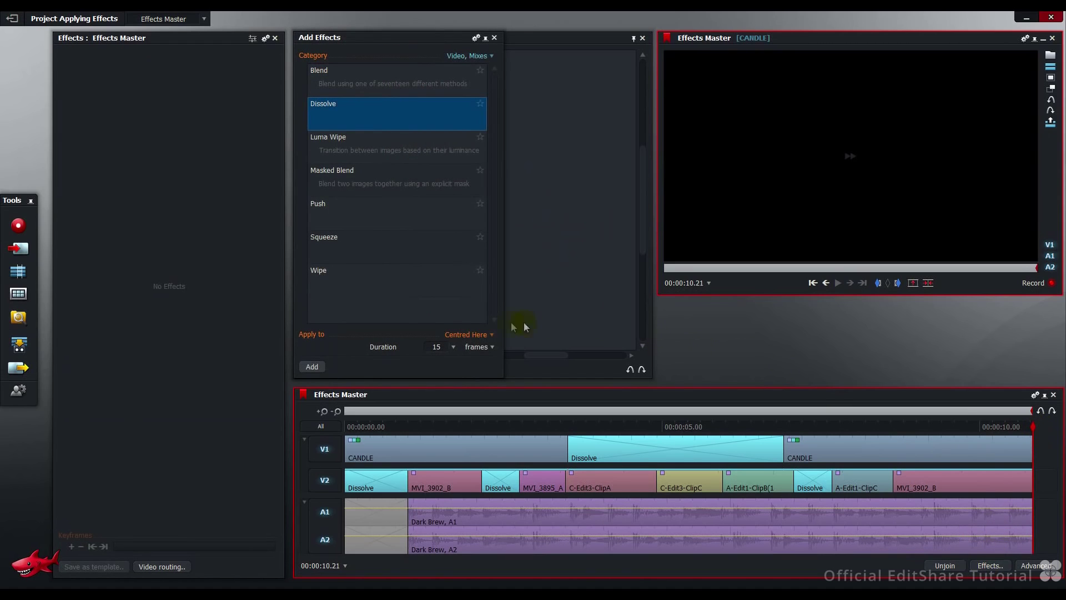
{"action": "left_click", "coordinate": [468, 334]}
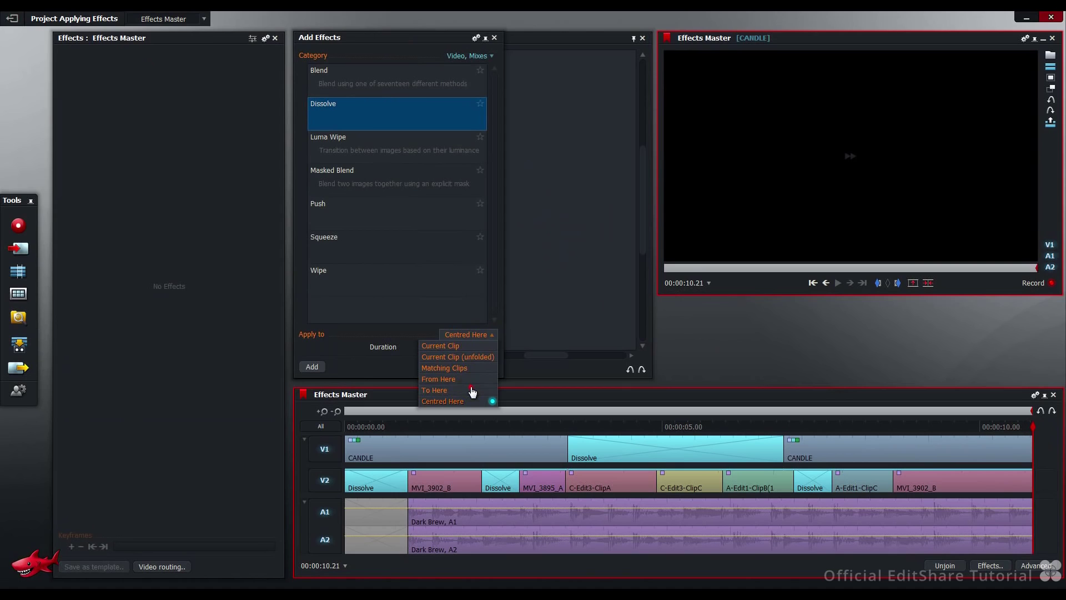
{"action": "left_click", "coordinate": [472, 391]}
{"action": "left_click", "coordinate": [453, 346]}
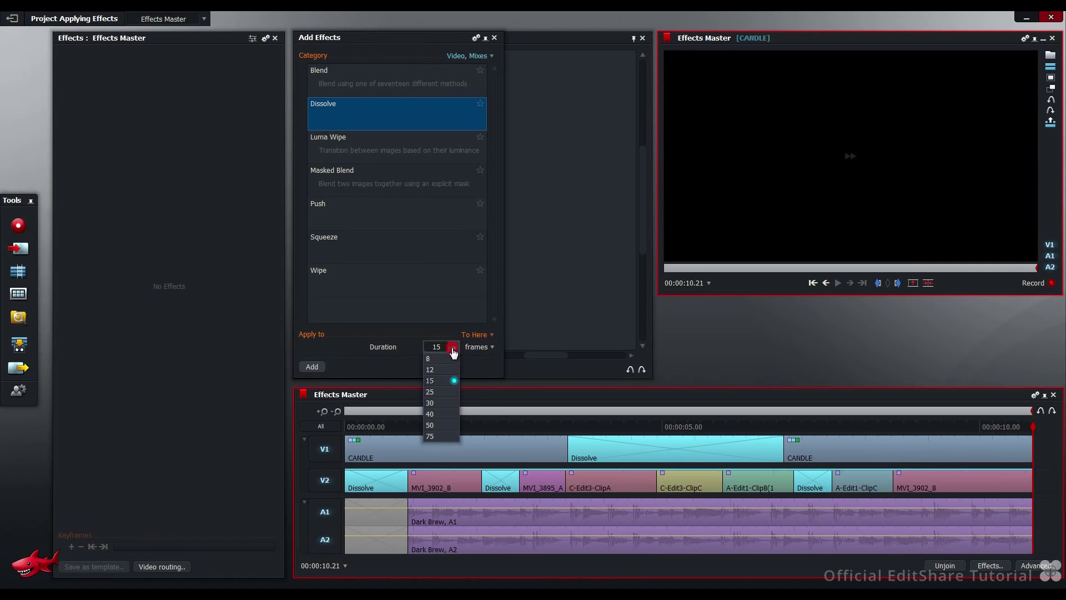
{"action": "left_click", "coordinate": [453, 391]}
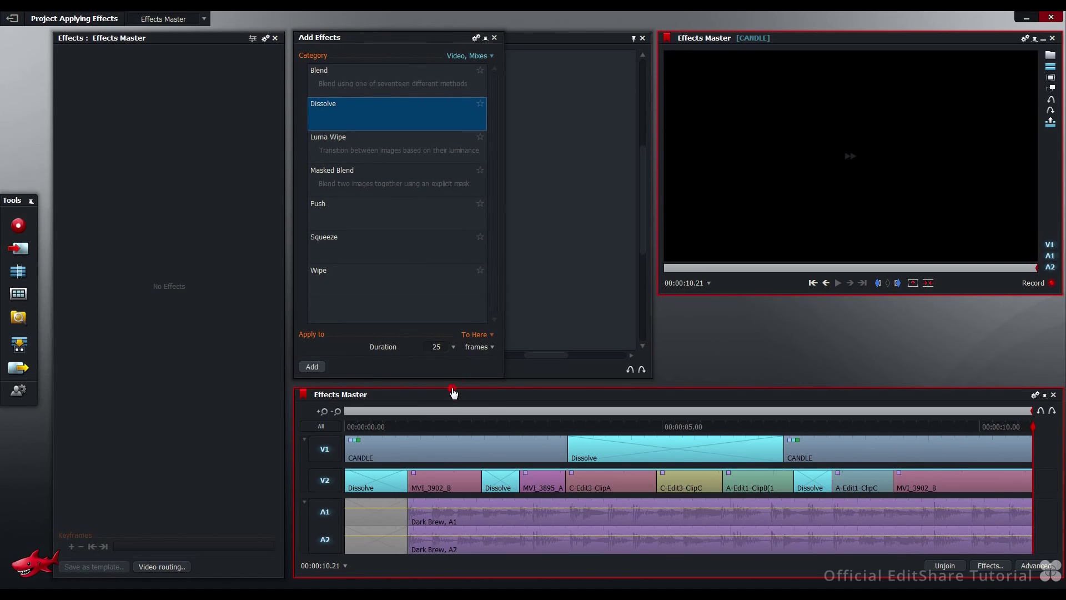
{"action": "left_click", "coordinate": [314, 366]}
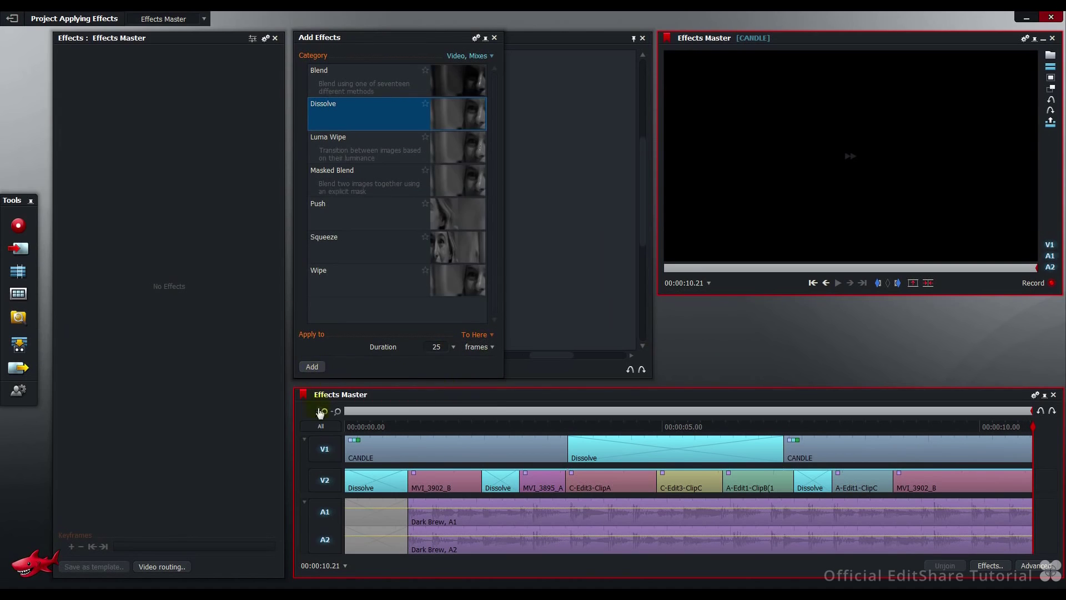
{"action": "left_click", "coordinate": [324, 449]}
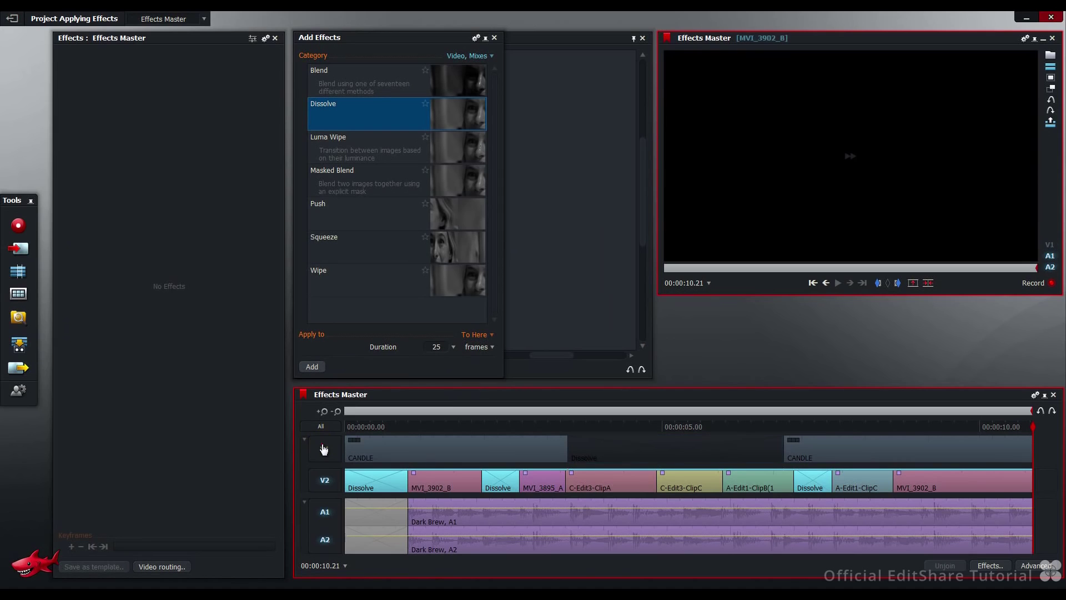
{"action": "left_click", "coordinate": [313, 366]}
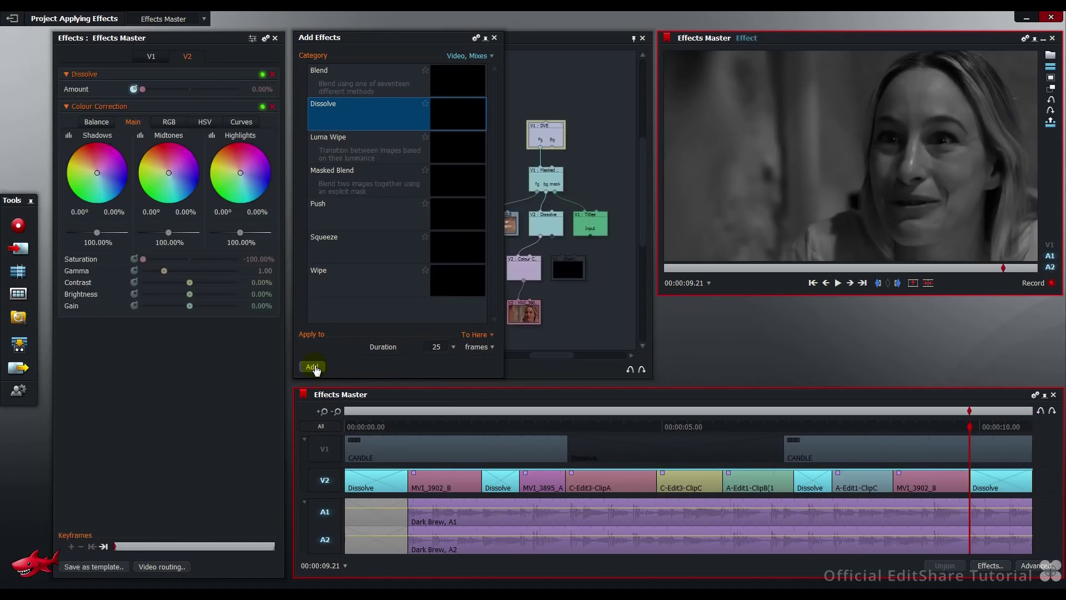
Disable V2 and add a 25-frame audio Crossfade, positioned To Here at the end of A1 and A2
{"action": "key", "text": "End"}
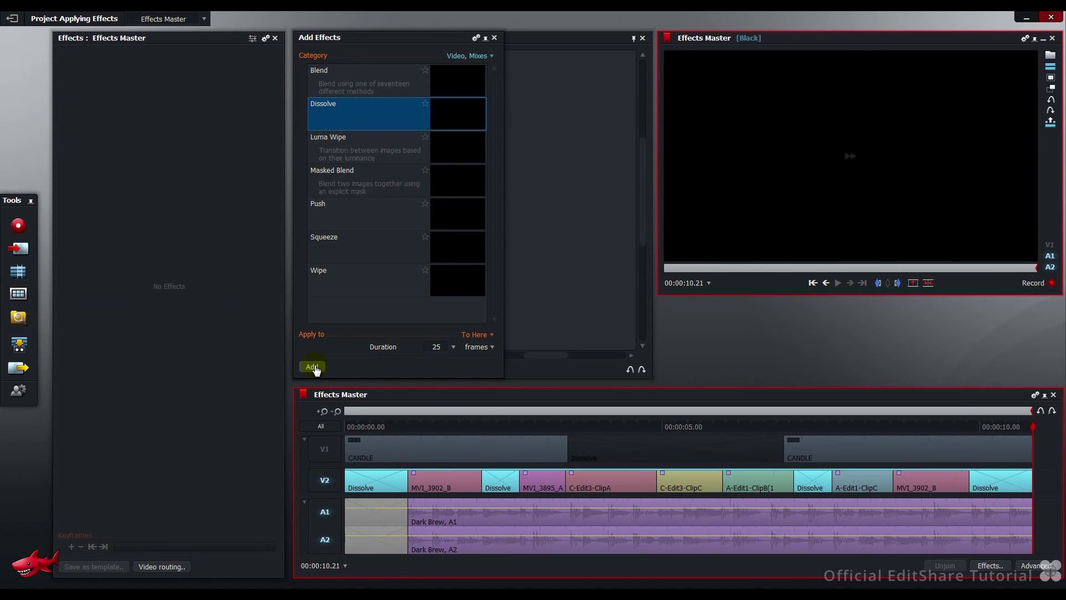
{"action": "left_click", "coordinate": [326, 481]}
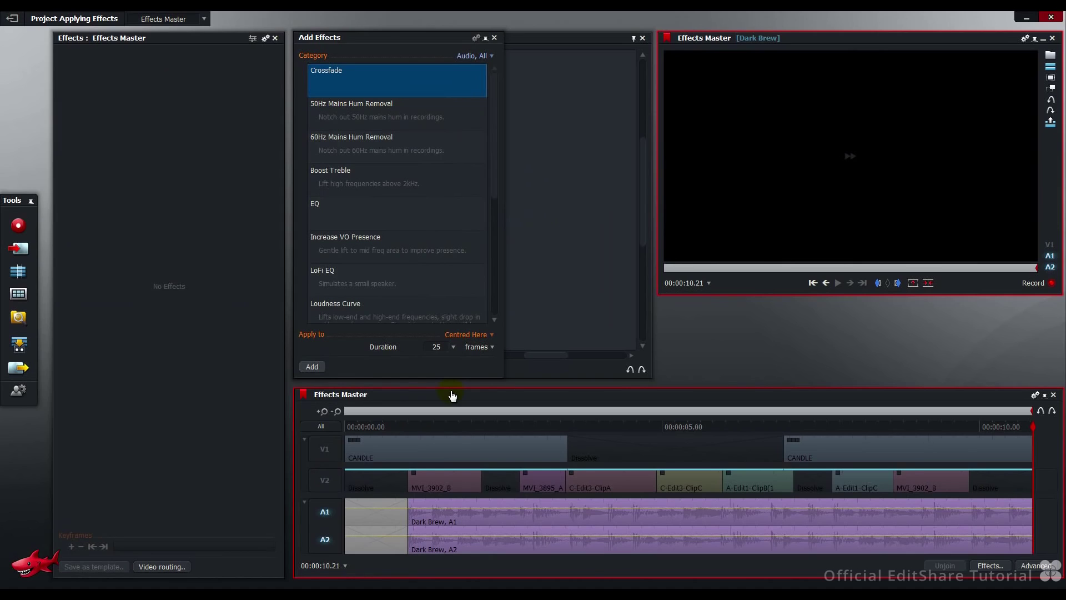
{"action": "left_click", "coordinate": [466, 335]}
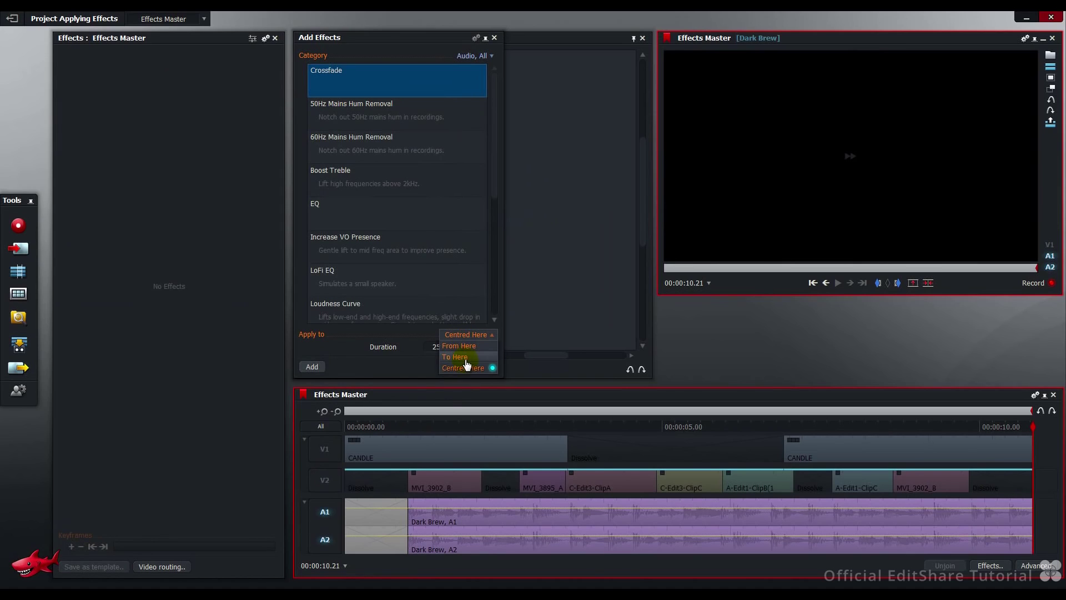
{"action": "left_click", "coordinate": [455, 357]}
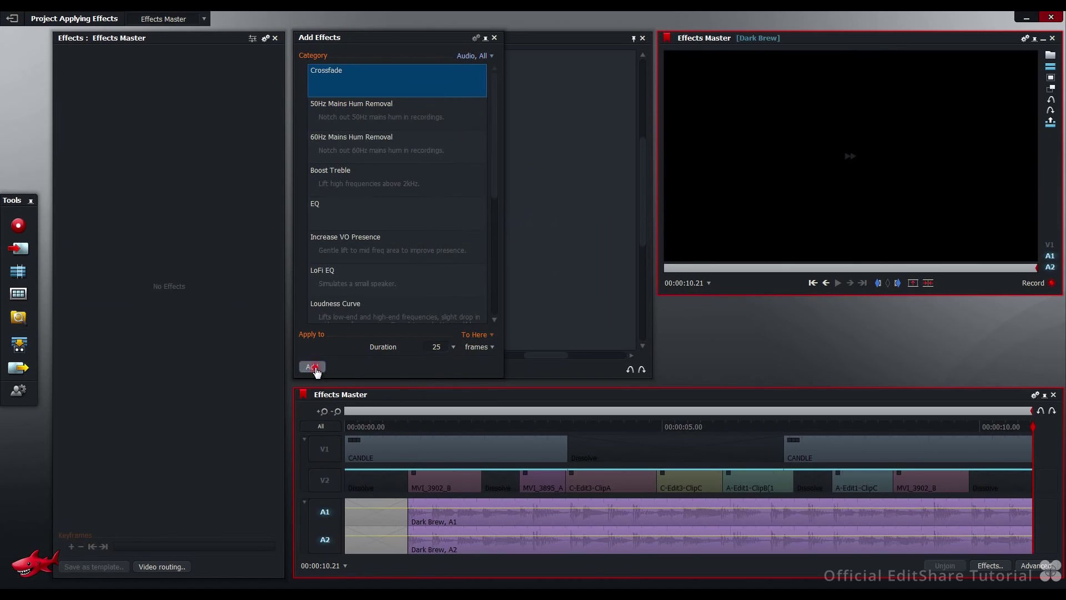
{"action": "left_click", "coordinate": [313, 367]}
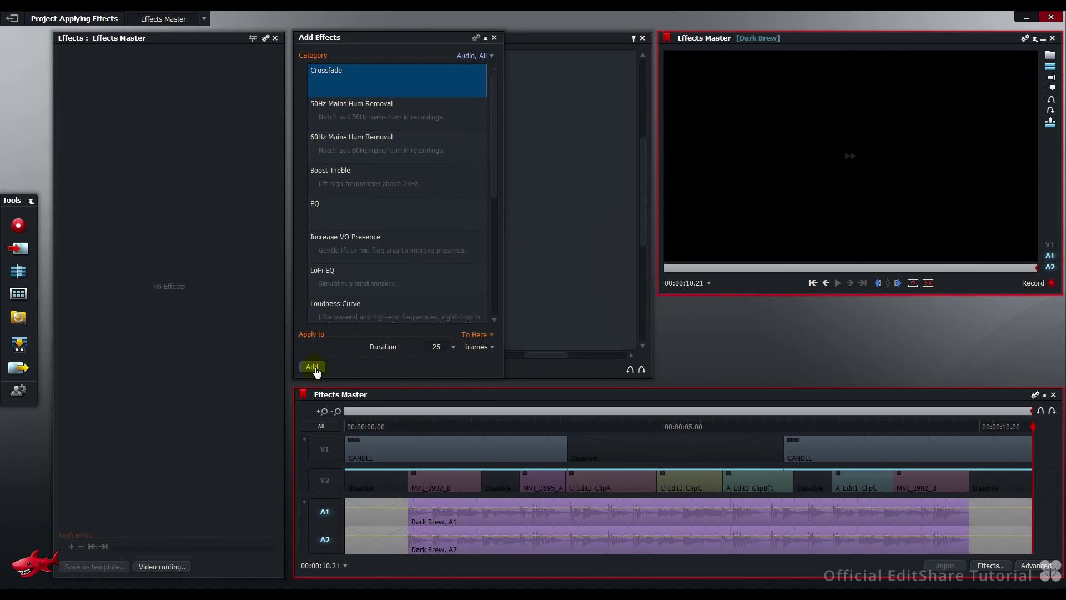
Re-enable all tracks and close the Add Effects window
{"action": "left_click", "coordinate": [334, 427]}
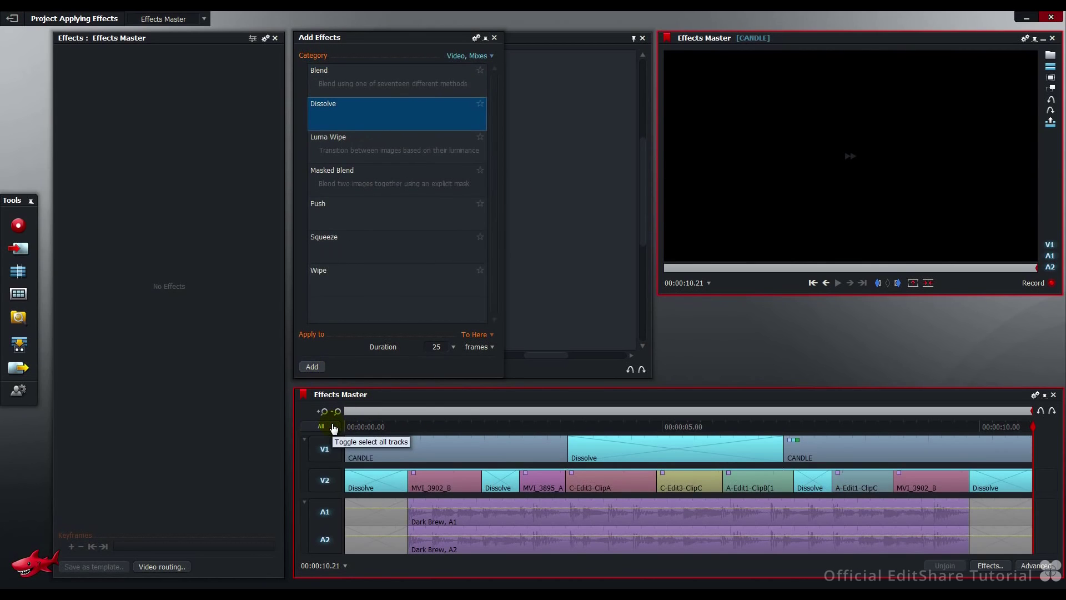
{"action": "left_click", "coordinate": [494, 38]}
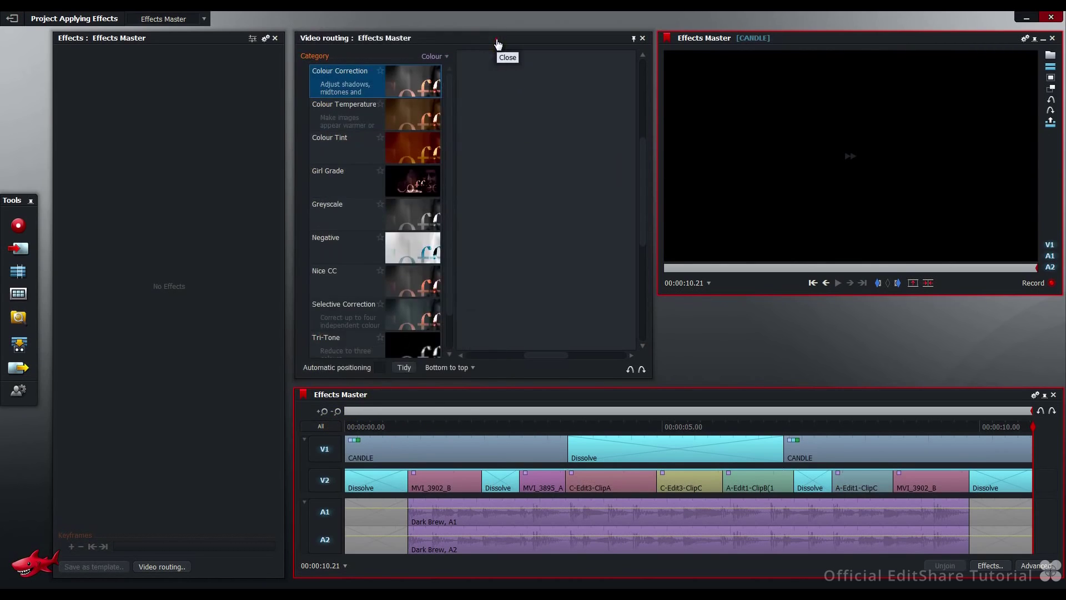
Return to the start of the sequence and set the in mark there
{"action": "left_click", "coordinate": [451, 428]}
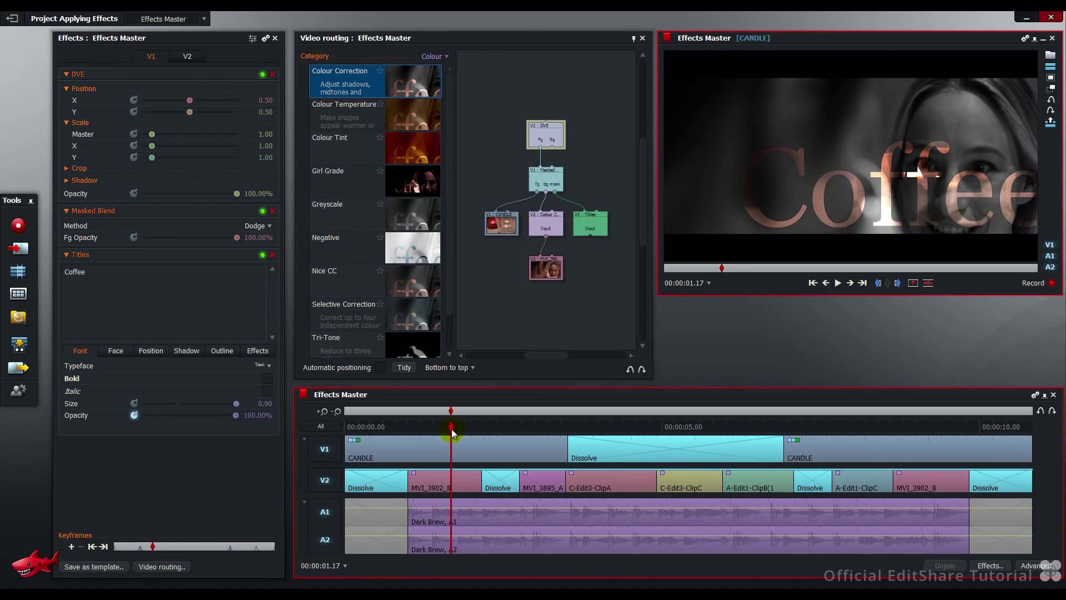
{"action": "key", "text": "Home"}
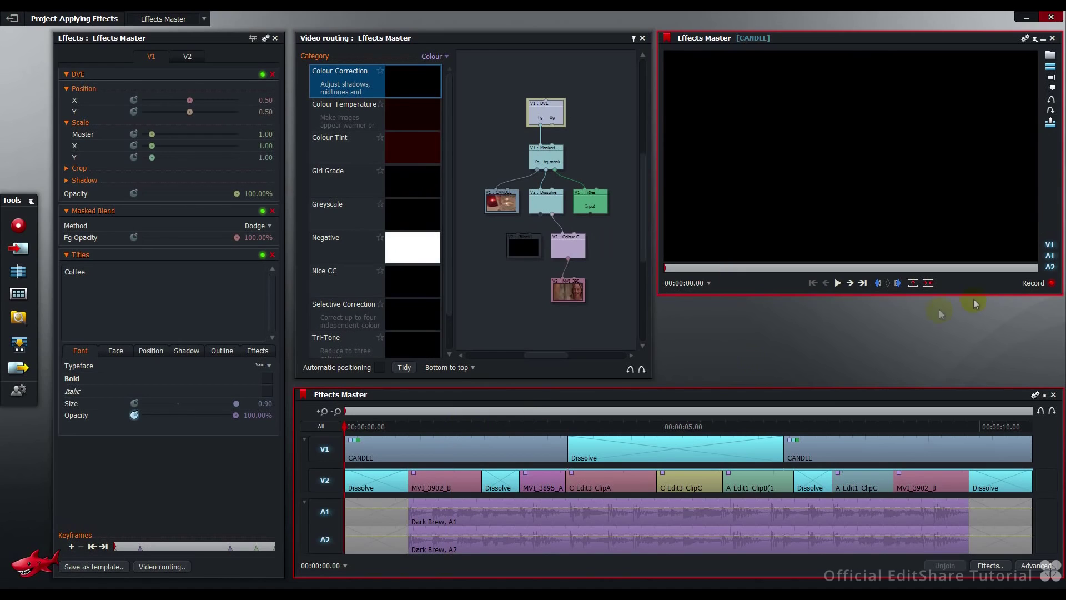
{"action": "left_click", "coordinate": [878, 283]}
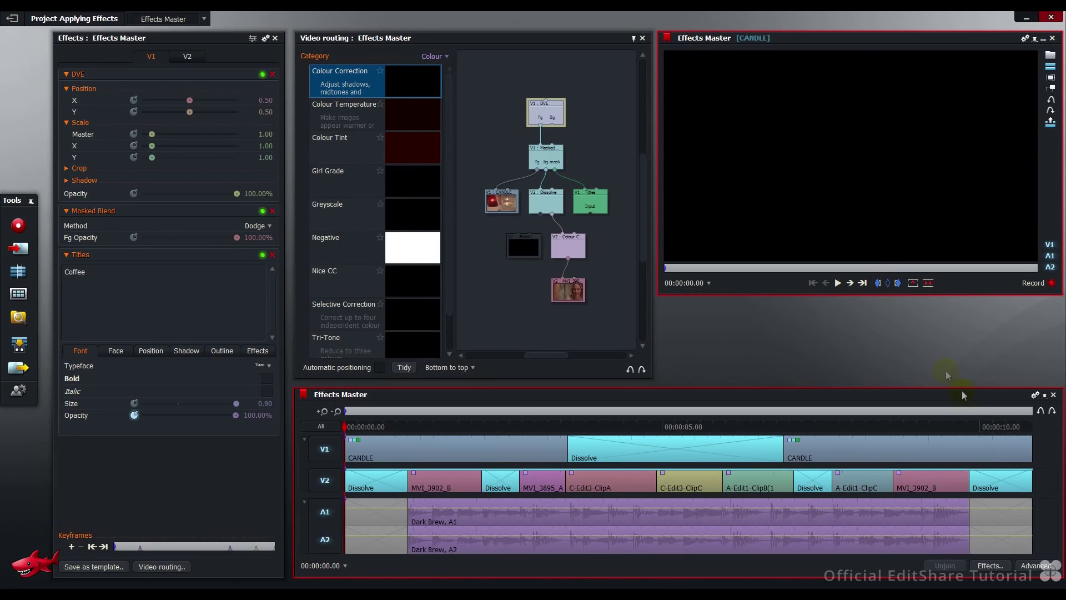
Extend the marked region to the end of the sequence and apply the Glow effect from the Stylize category across all of it
{"action": "left_click", "coordinate": [1025, 426]}
{"action": "left_click_drag", "start_coordinate": [1027, 426], "coordinate": [1046, 425]}
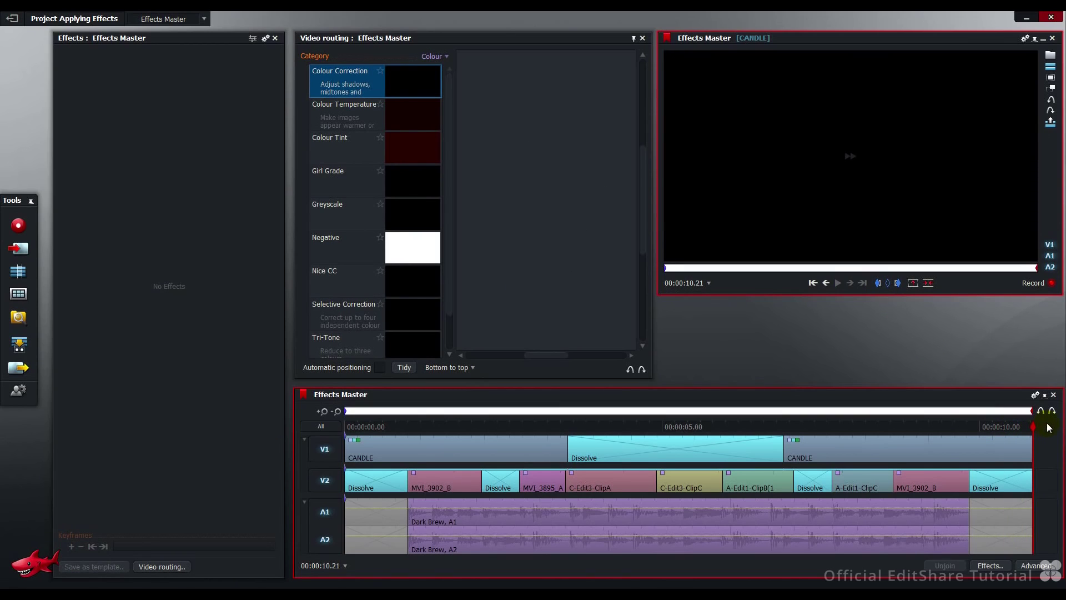
{"action": "left_click", "coordinate": [436, 58]}
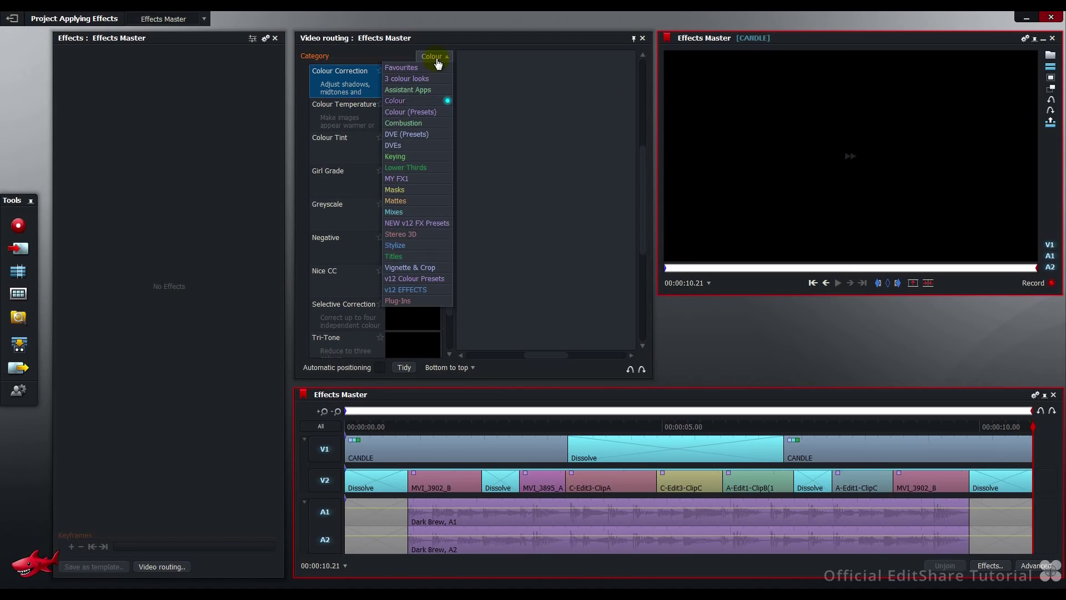
{"action": "left_click", "coordinate": [436, 245]}
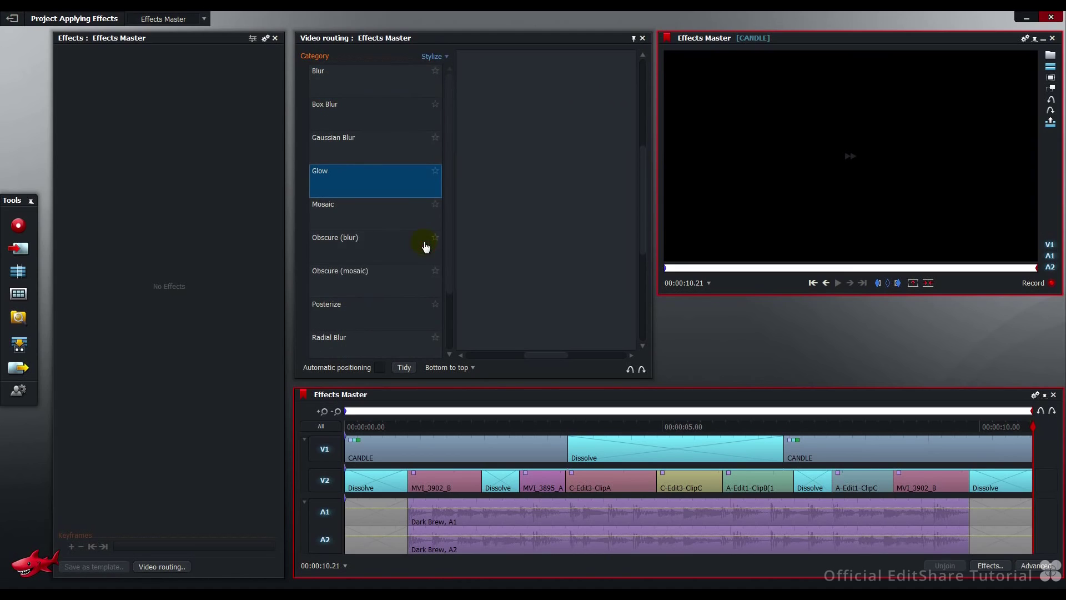
{"action": "left_click_drag", "start_coordinate": [400, 178], "coordinate": [728, 181]}
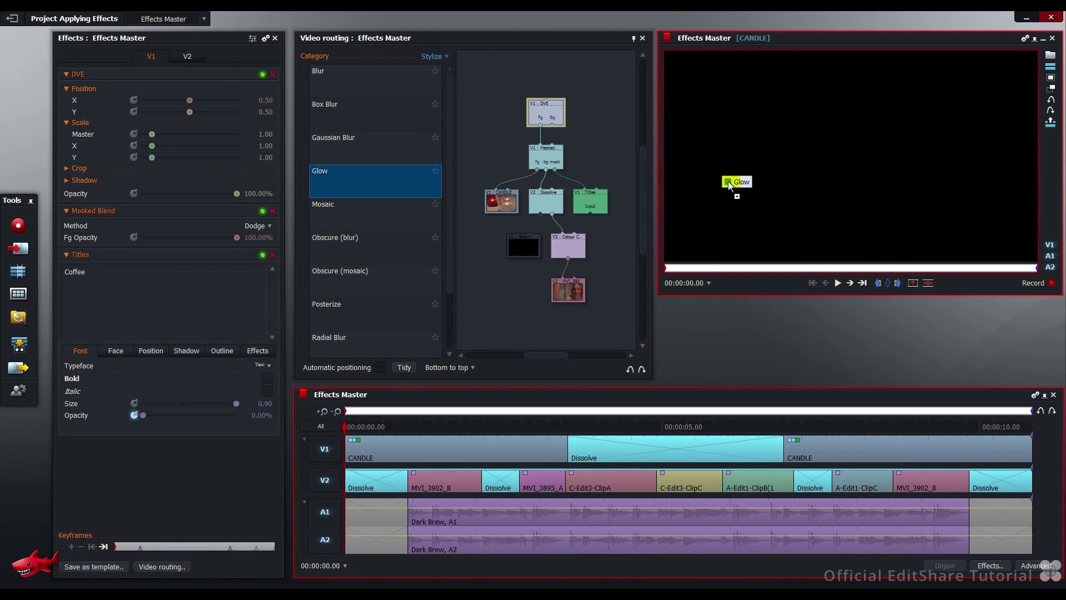
{"action": "left_click_drag", "start_coordinate": [728, 181], "coordinate": [727, 181]}
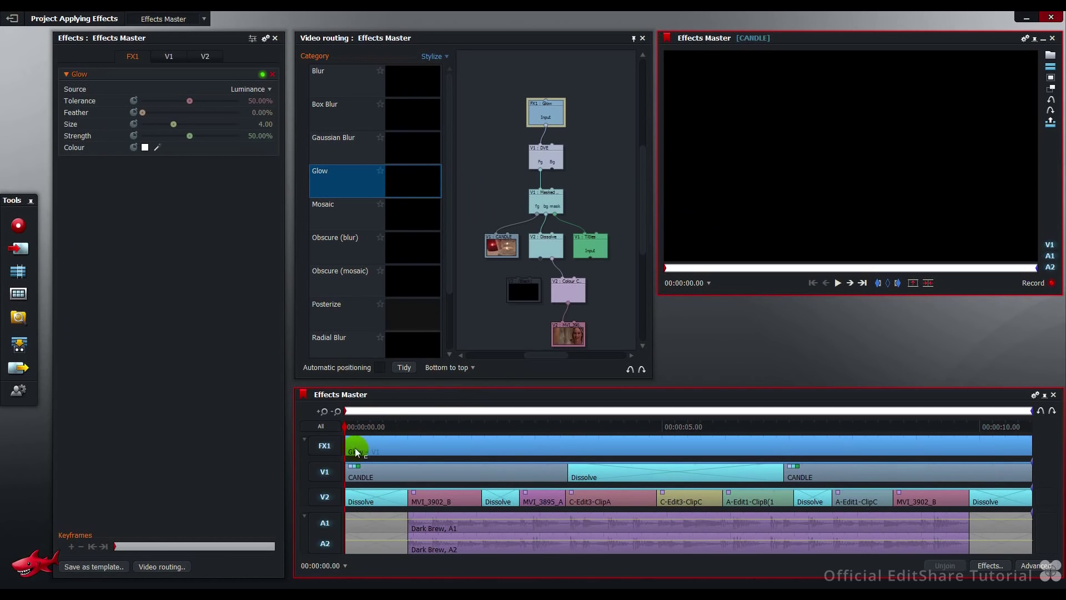
Preview the glow along the sequence and set its Tolerance to 38%, Feather to 56%, Size to 4.5 and Strength to 100%
{"action": "left_click", "coordinate": [538, 427]}
{"action": "left_click_drag", "start_coordinate": [538, 430], "coordinate": [778, 426]}
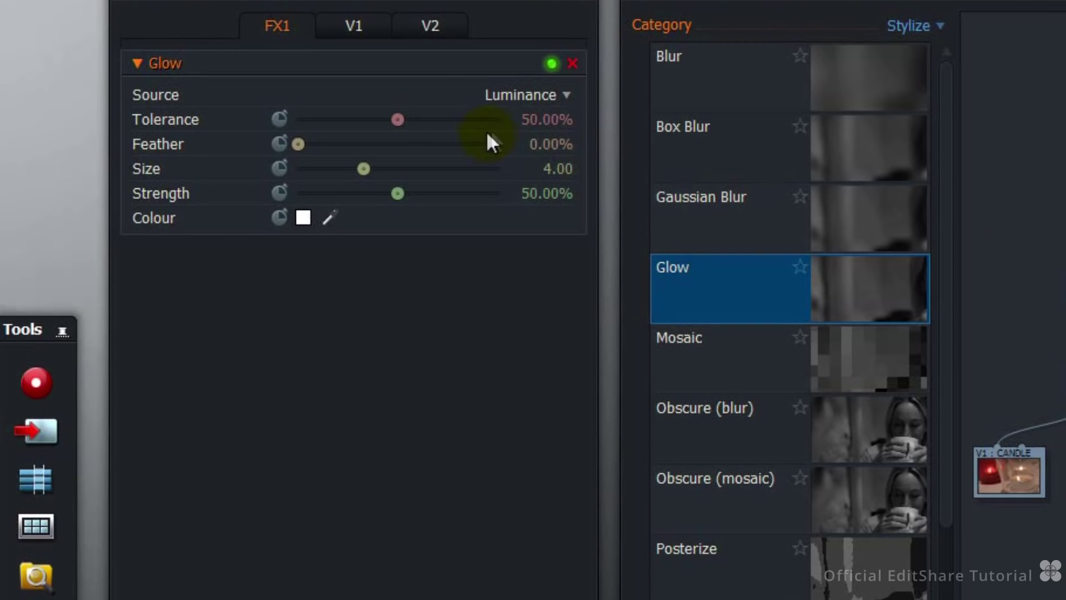
{"action": "left_click", "coordinate": [528, 119]}
{"action": "type", "text": "38"}
{"action": "left_click", "coordinate": [542, 142]}
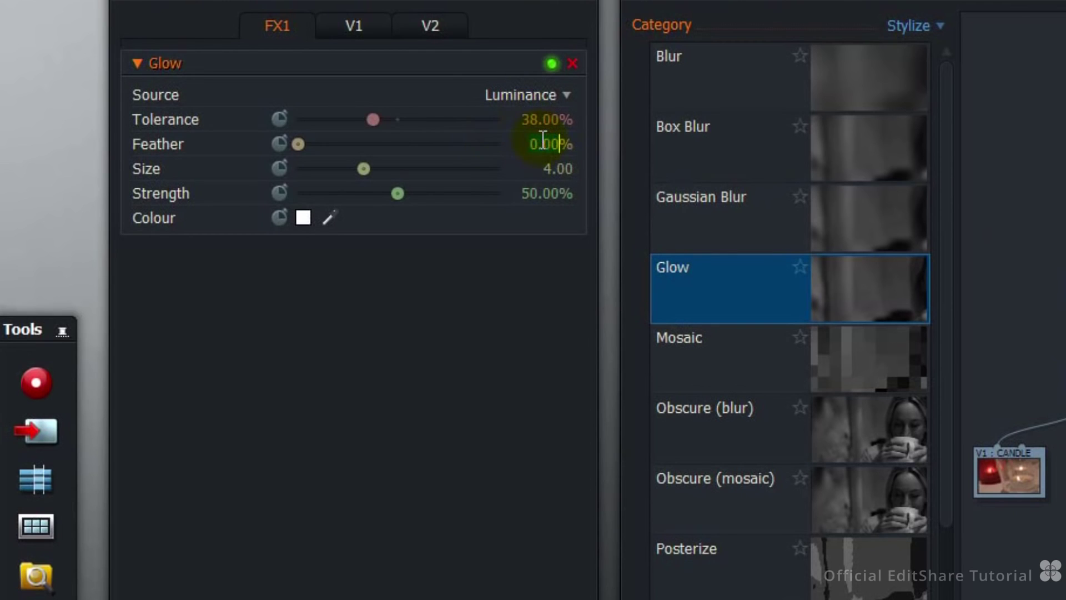
{"action": "type", "text": "56"}
{"action": "left_click", "coordinate": [554, 167]}
{"action": "type", "text": "1.5"}
{"action": "left_click", "coordinate": [549, 193]}
{"action": "type", "text": "100"}
{"action": "key", "text": "Return"}
Set the Glow colour to a dark orange with RGB values 90, 53, 0
{"action": "left_click", "coordinate": [303, 218]}
{"action": "left_click", "coordinate": [381, 267]}
{"action": "type", "text": "90"}
{"action": "left_click", "coordinate": [389, 294]}
{"action": "type", "text": "53"}
{"action": "left_click", "coordinate": [395, 326]}
{"action": "type", "text": "0"}
{"action": "left_click", "coordinate": [381, 506]}
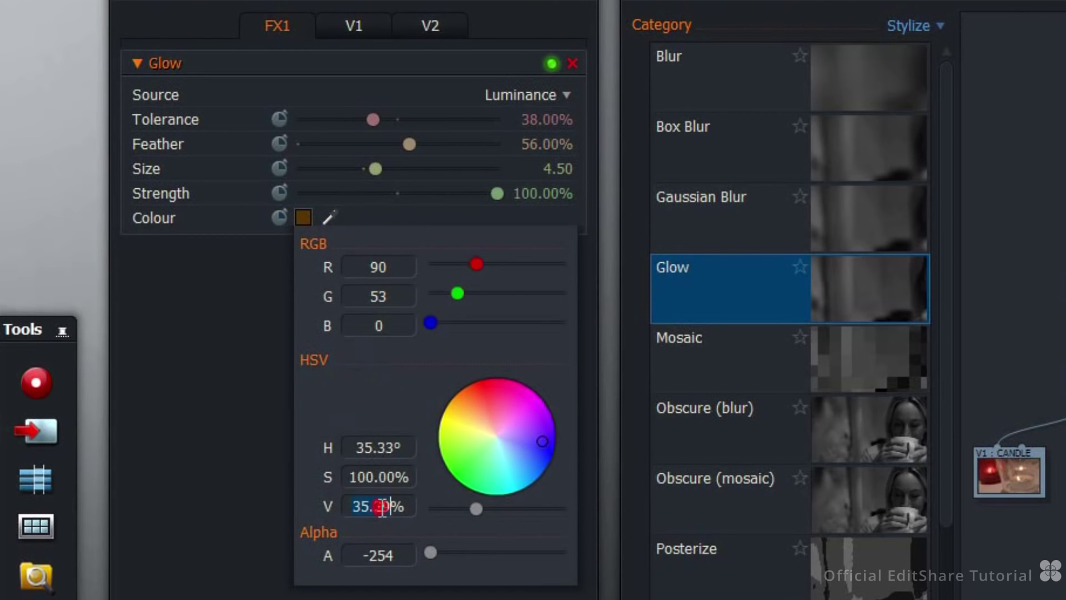
{"action": "key", "text": "BackSpace"}
{"action": "key", "text": "Return"}
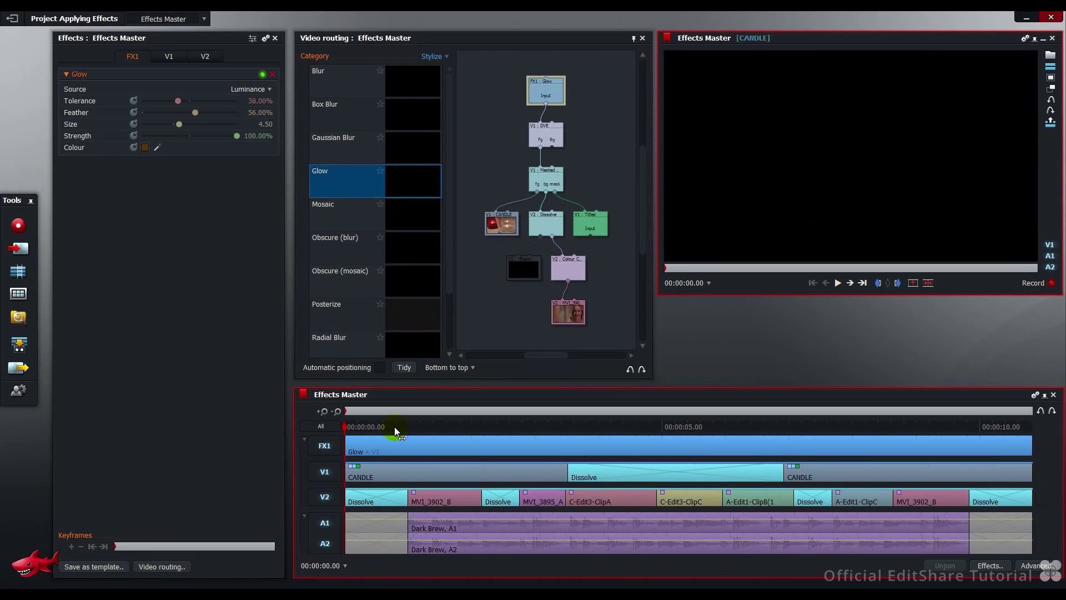
Play the sequence to review the glow and park the playhead on the Coffee title at about 00:00:03.02
{"action": "key", "text": "space"}
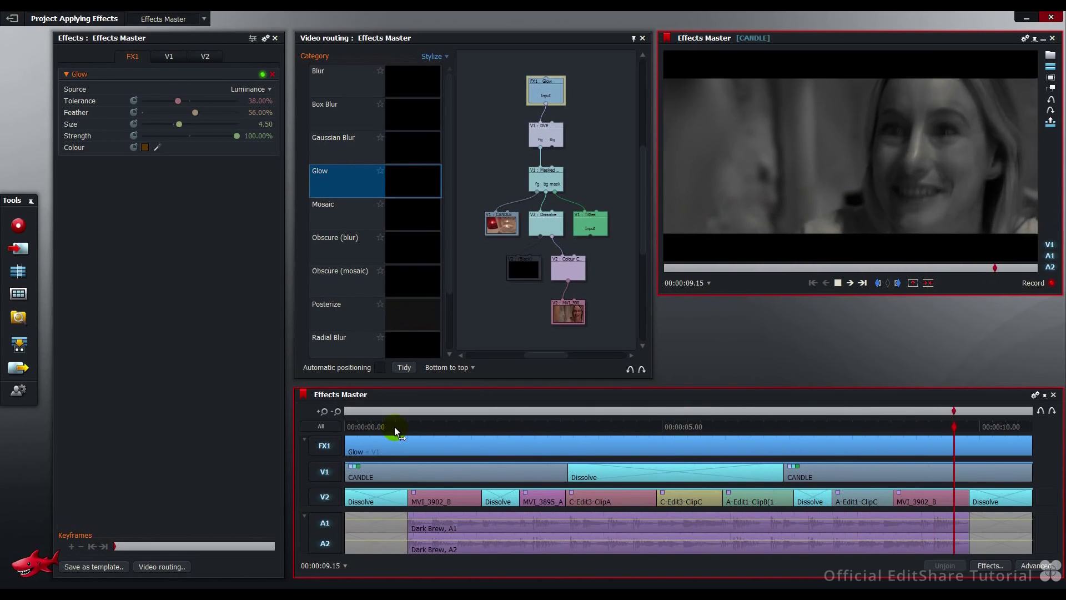
{"action": "left_click", "coordinate": [541, 427]}
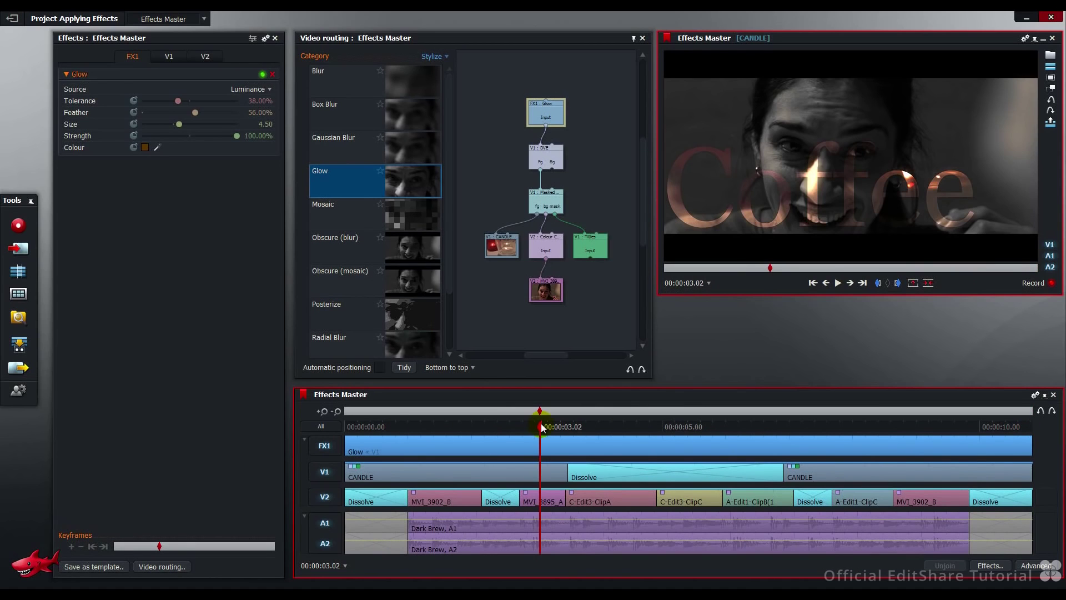